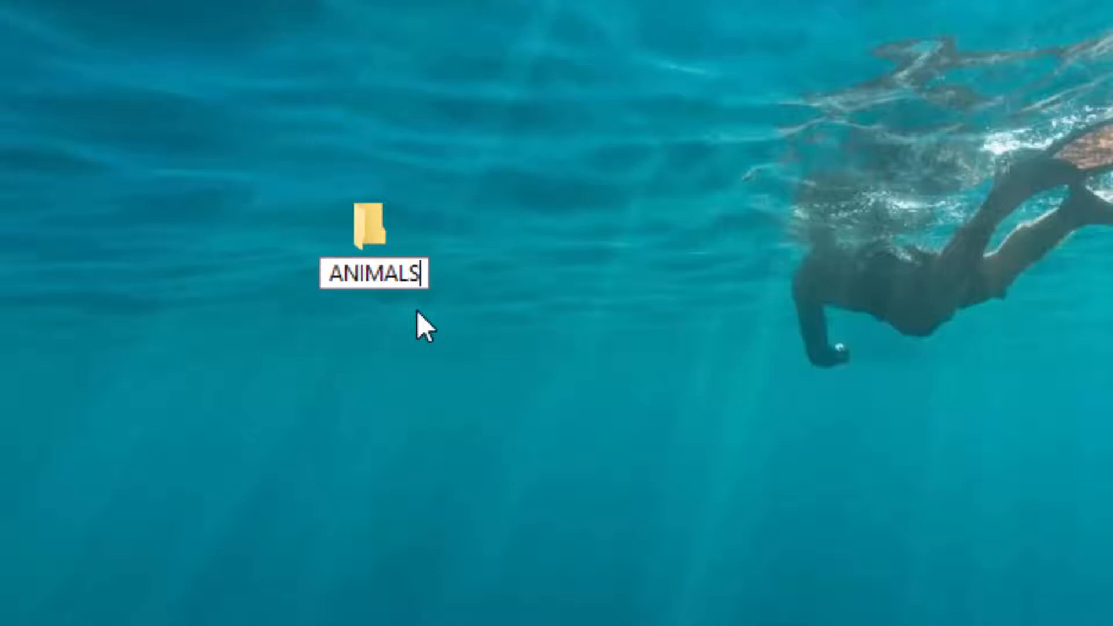
Finish naming the desktop folder ANIMALS and create a subfolder named DOMESTIC ANIMALS inside it.
key(Return)
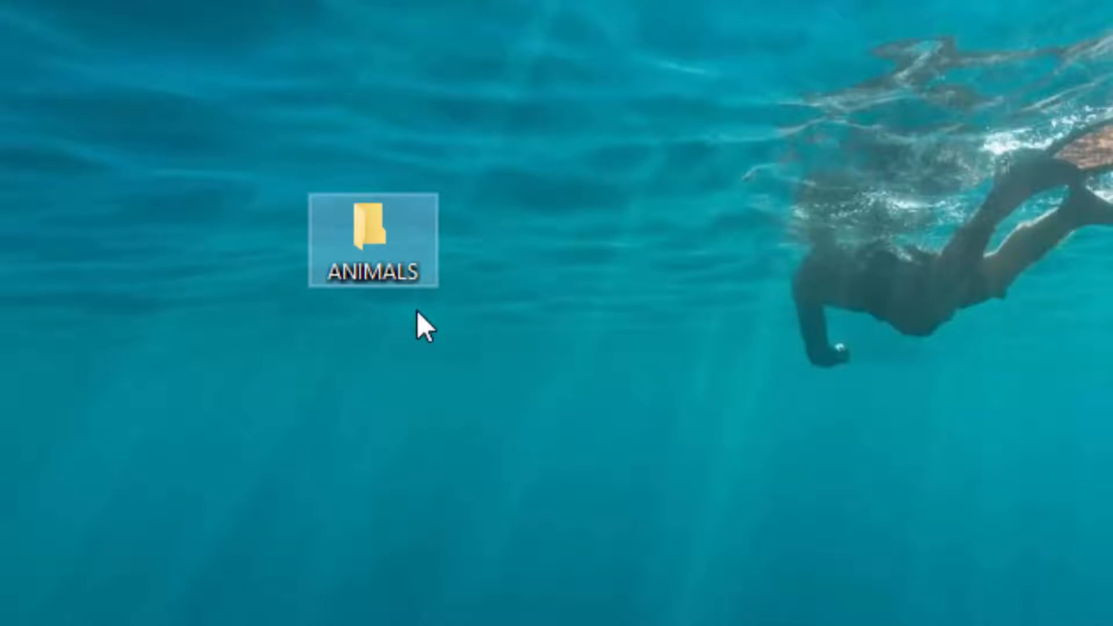
double_click(377, 247)
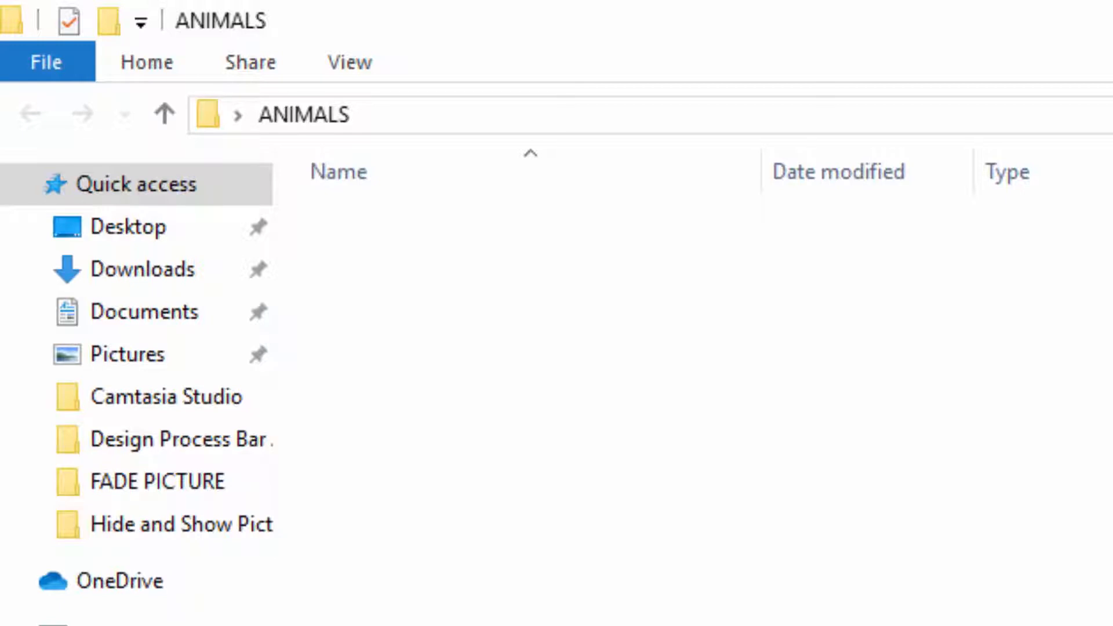
right_click(530, 265)
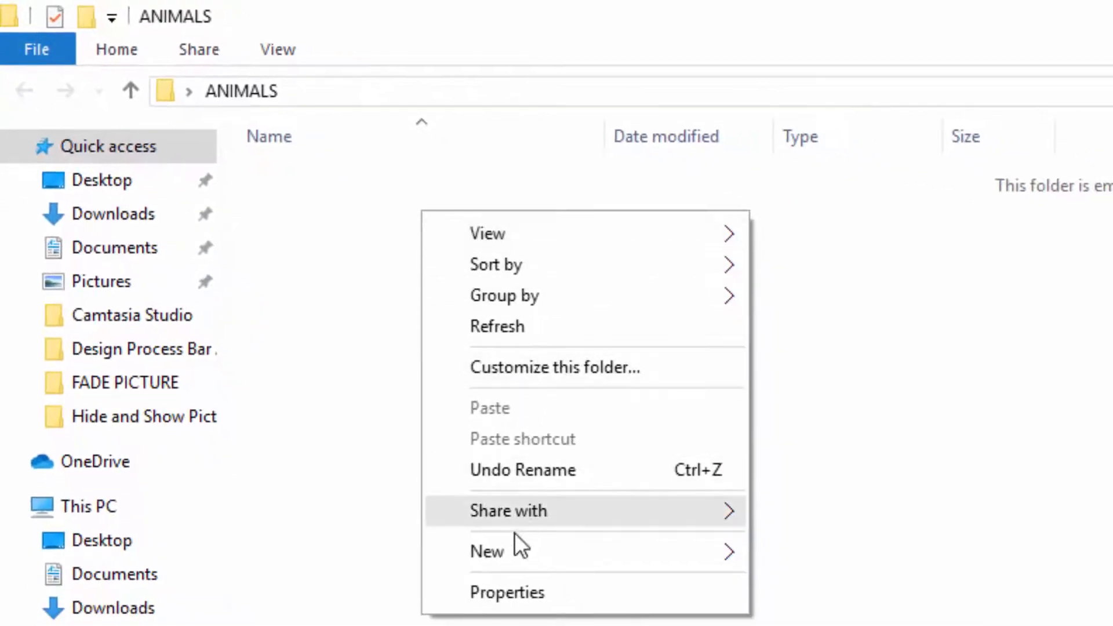
mouse_move(506, 554)
click(836, 556)
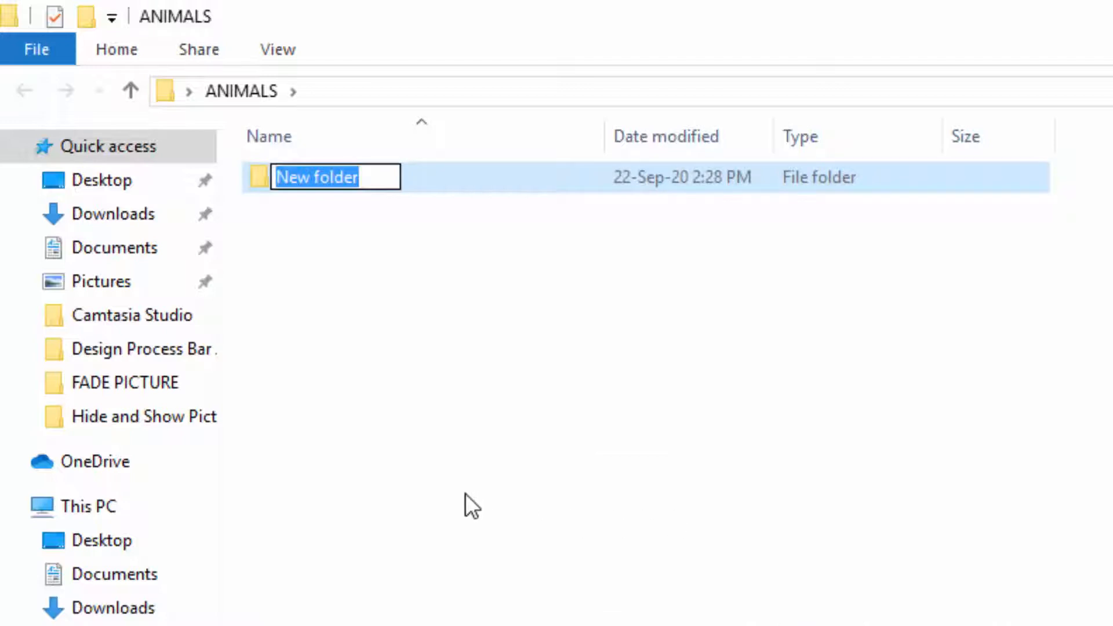
text(D)
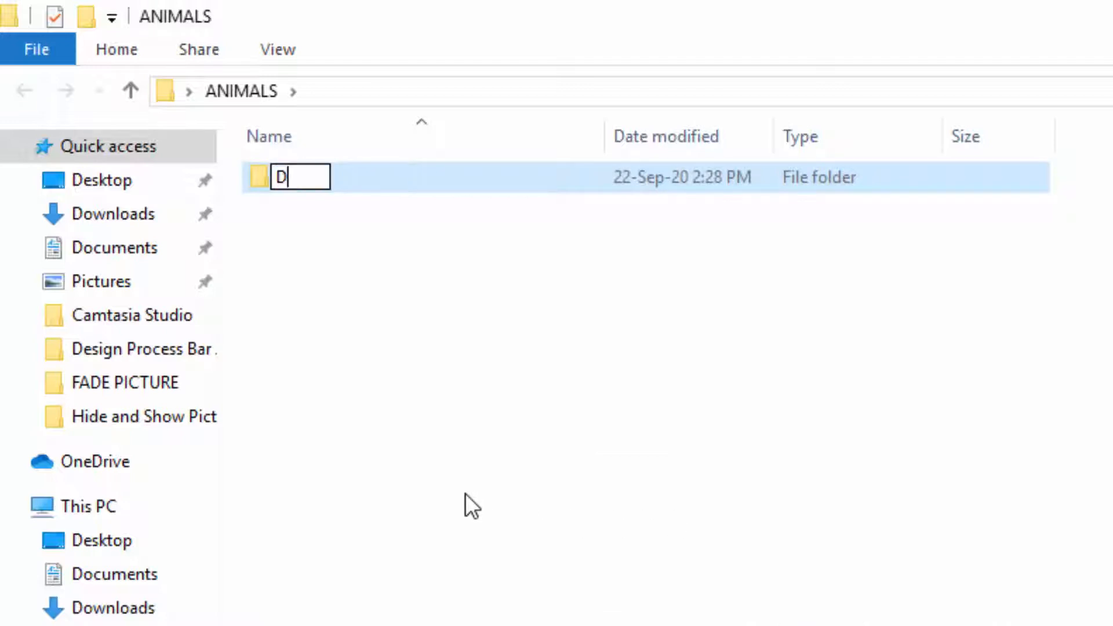
text(OMESTIC)
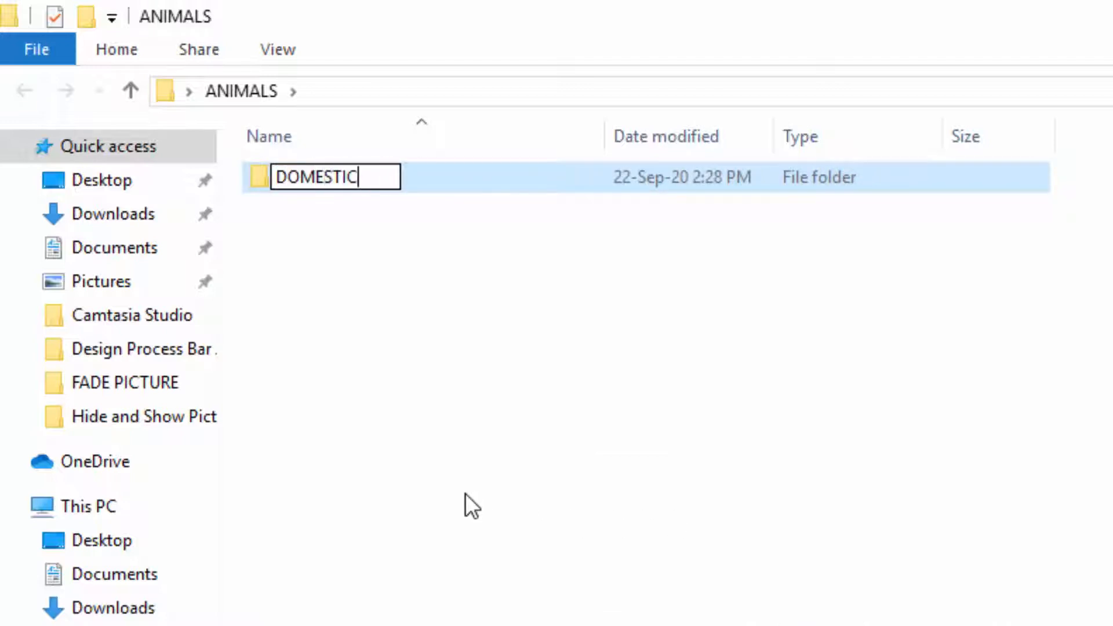
text( ANIMALS)
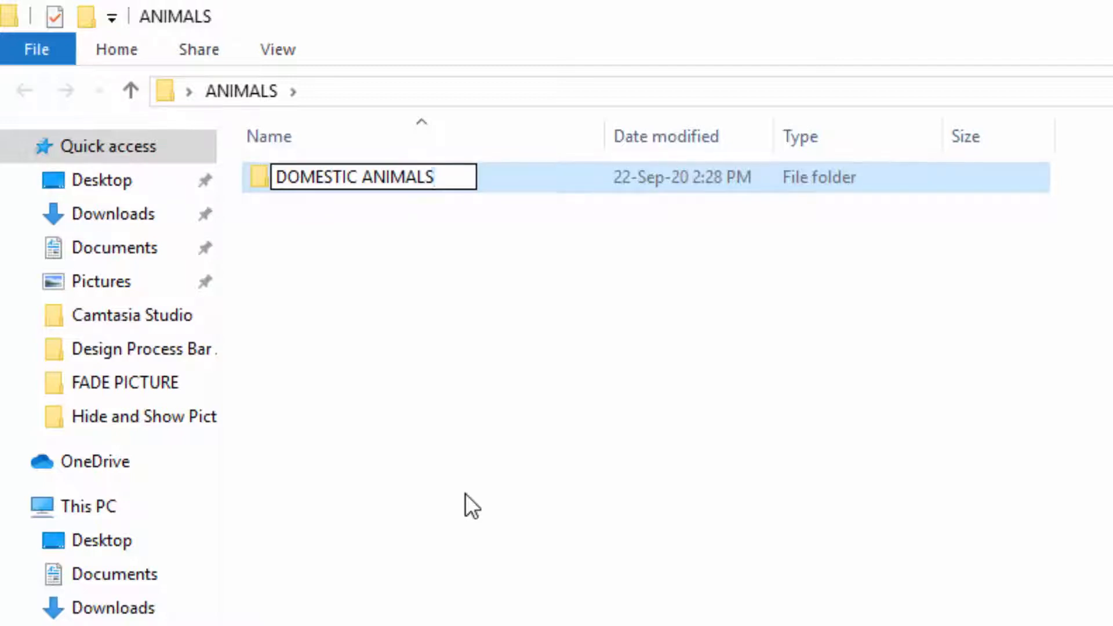
key(Return)
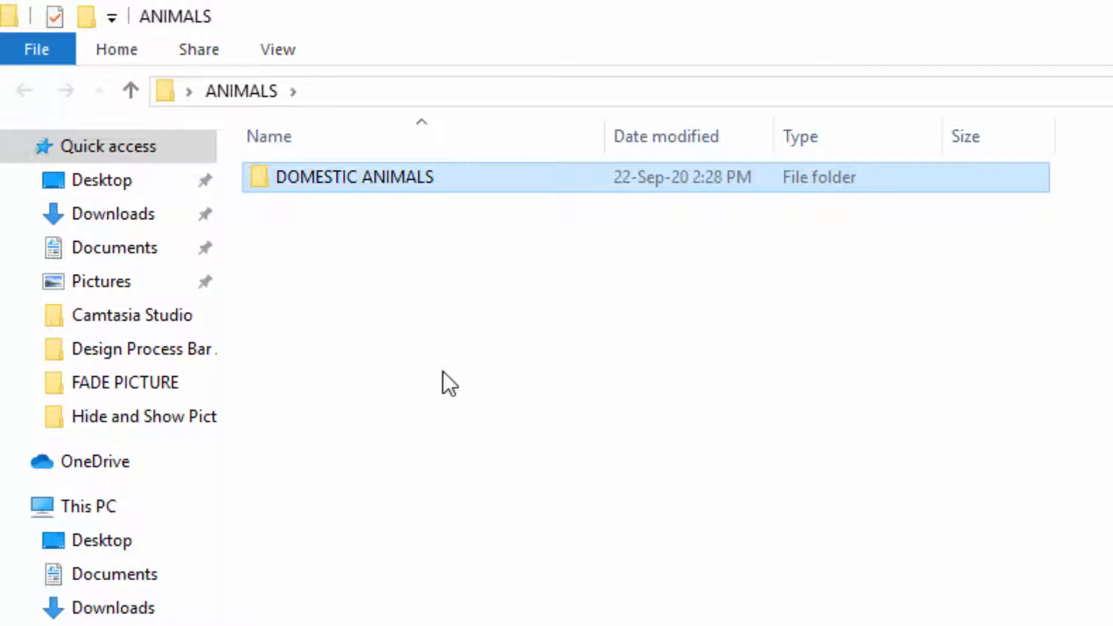
click(381, 231)
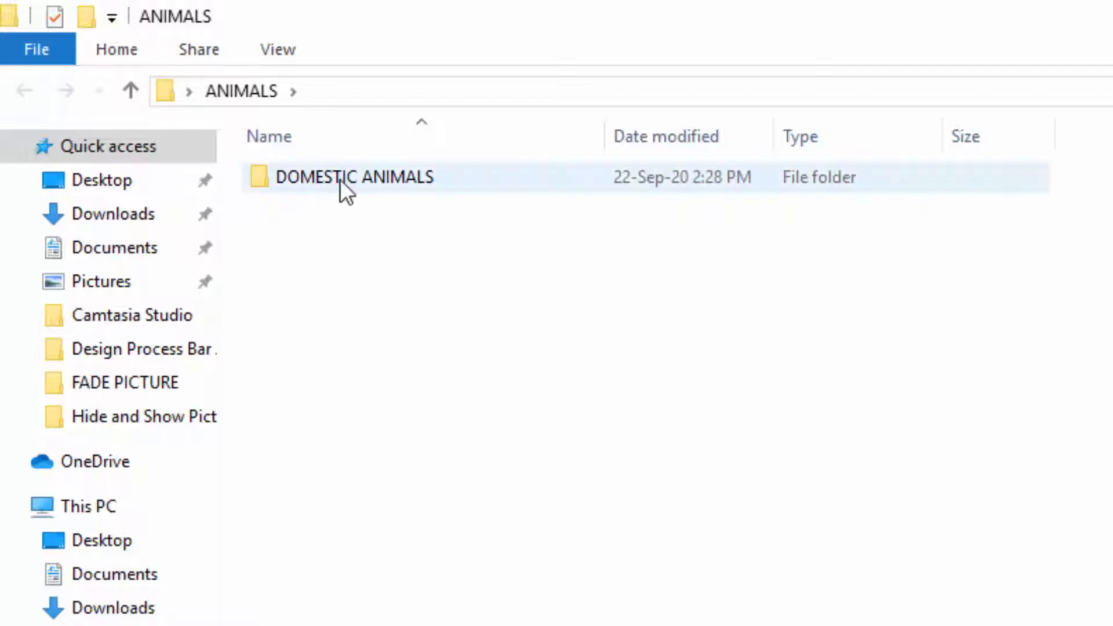
Duplicate the DOMESTIC ANIMALS folder within the ANIMALS folder by copying and pasting it.
right_click(273, 179)
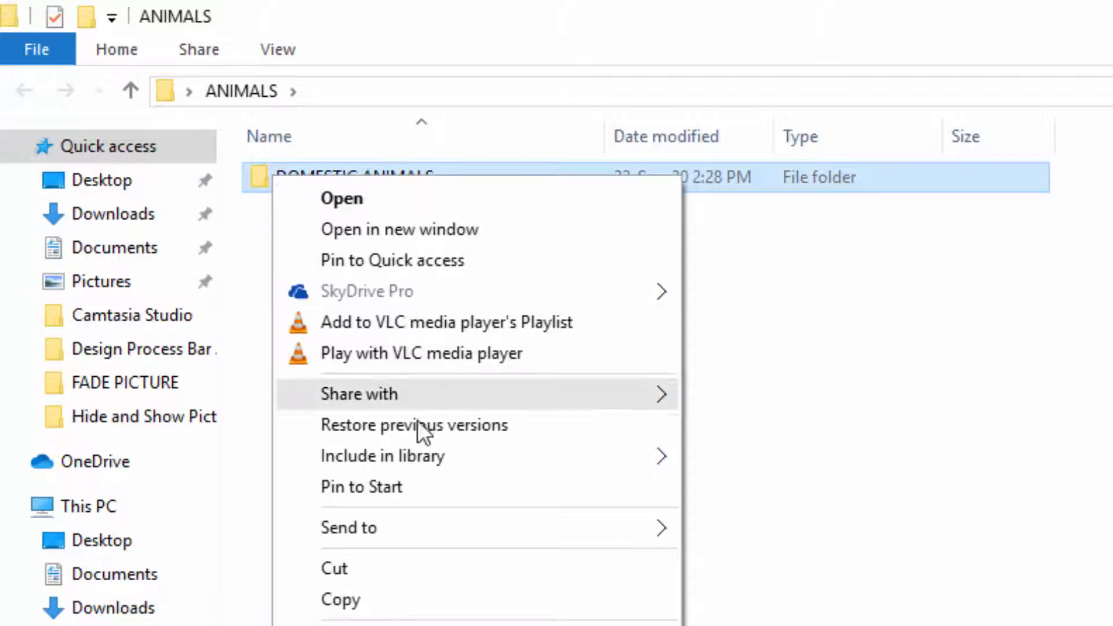
click(342, 599)
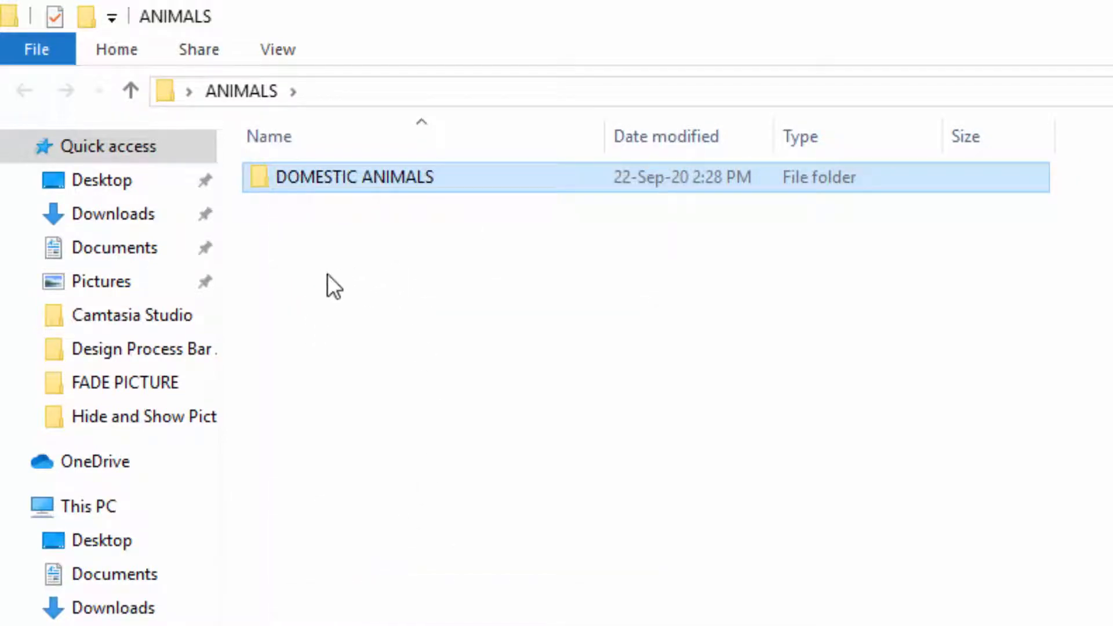
right_click(351, 247)
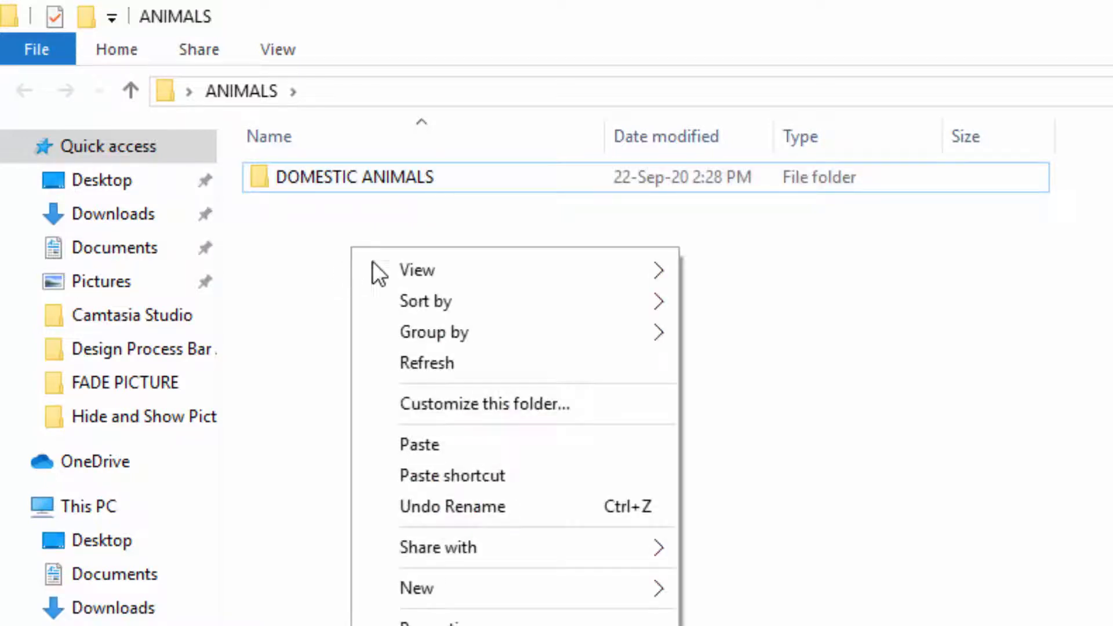
click(428, 442)
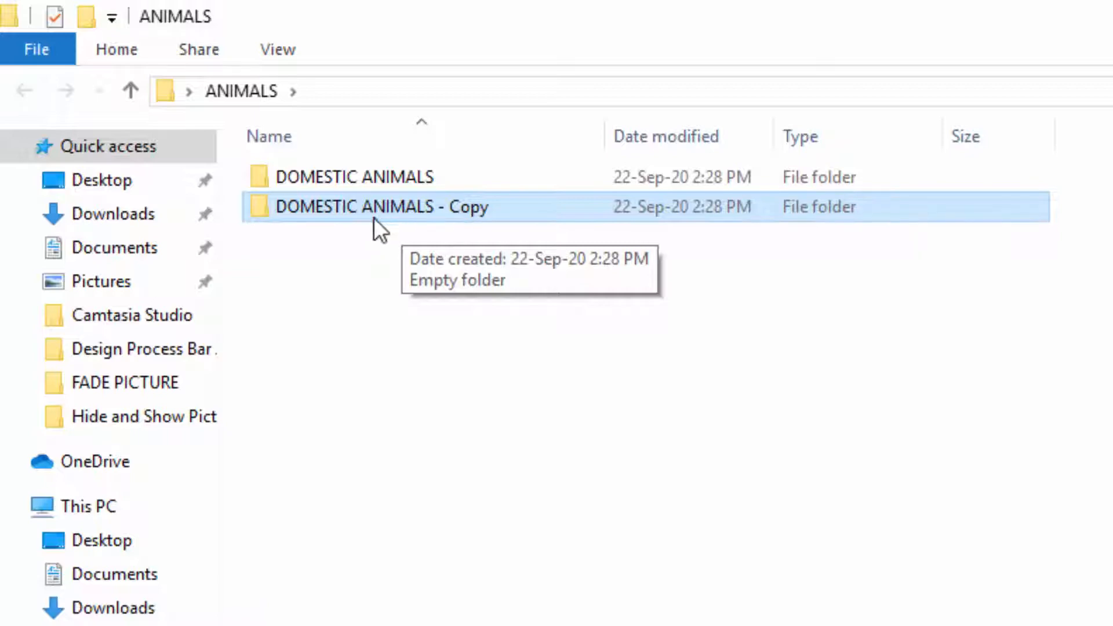
Rename the copied DOMESTIC ANIMALS folder as WILD ANIMALS.
right_click(311, 202)
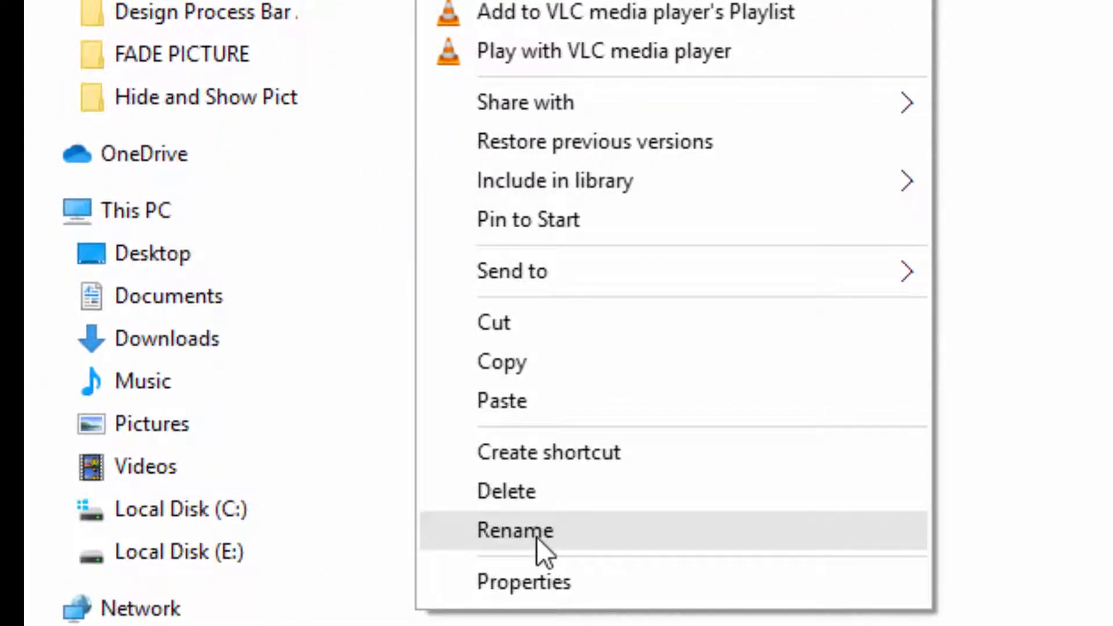
click(537, 532)
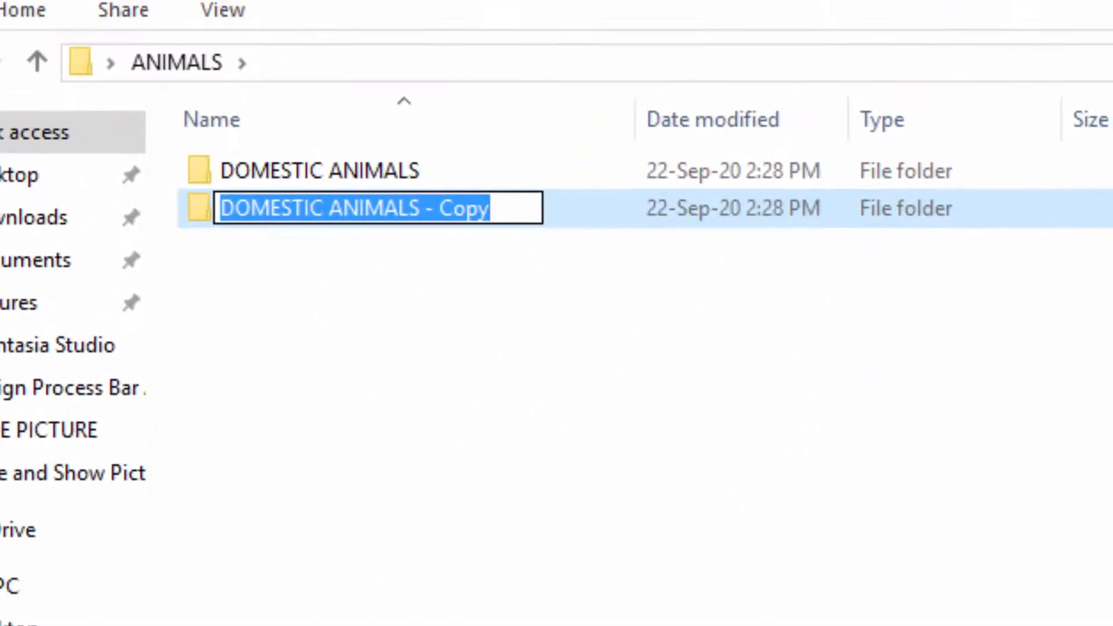
text(W)
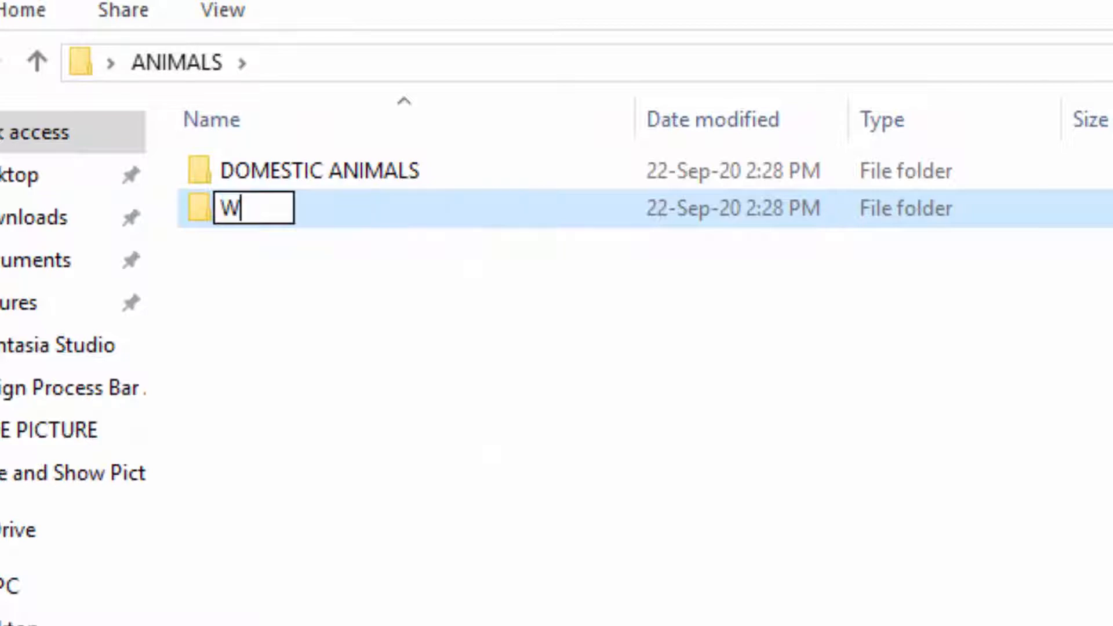
text(ILD ANIMAL)
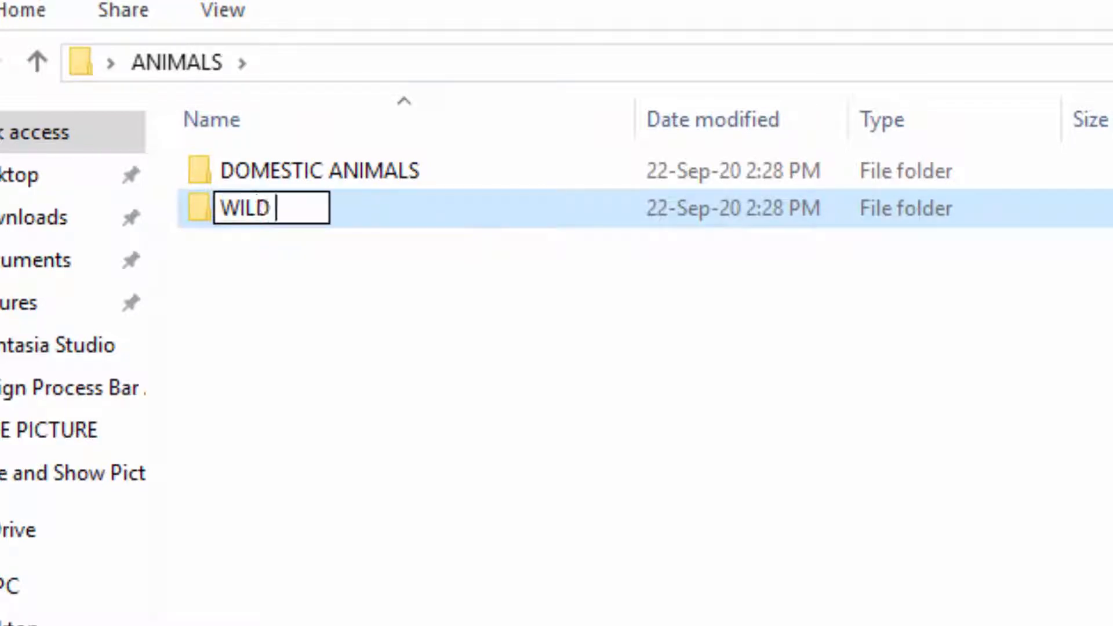
text(S)
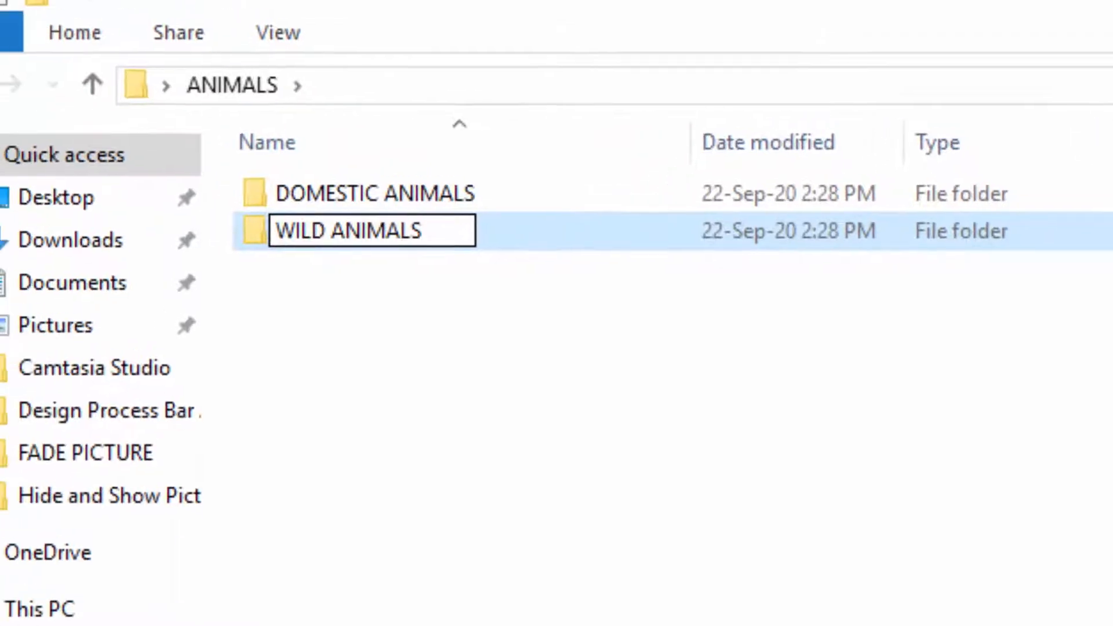
key(Return)
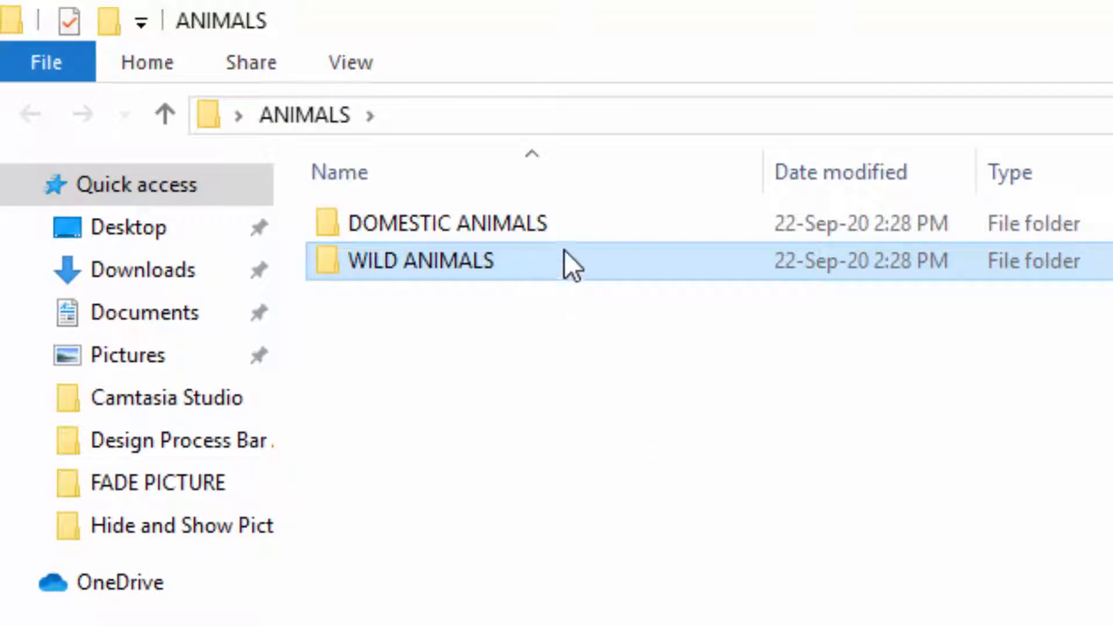
Close the ANIMALS folder window to return to the desktop.
click(443, 223)
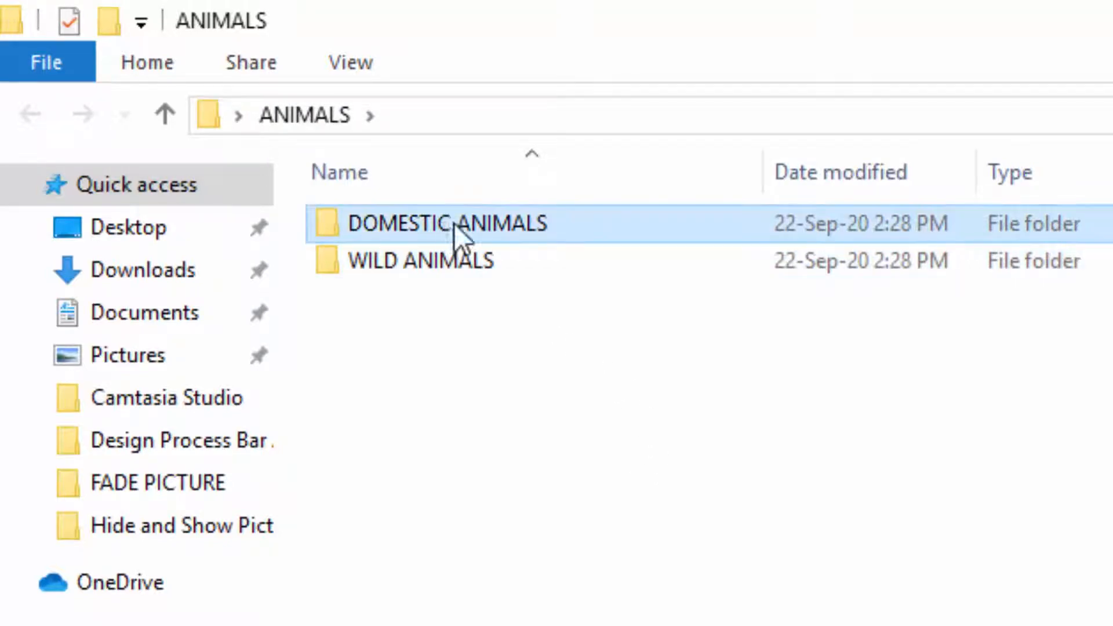
click(450, 271)
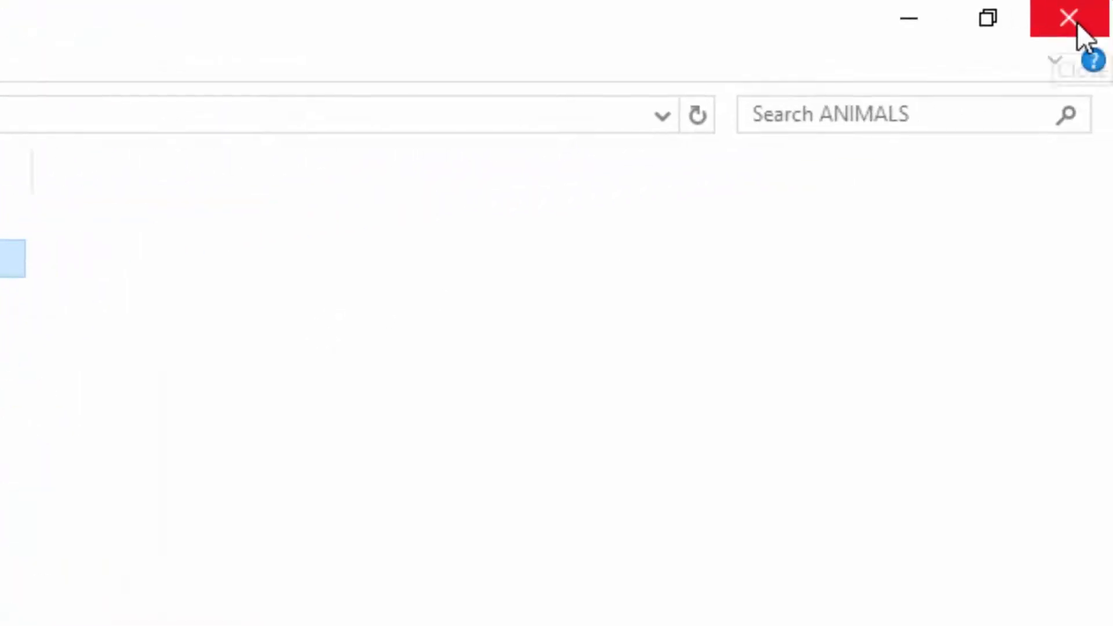
click(1078, 22)
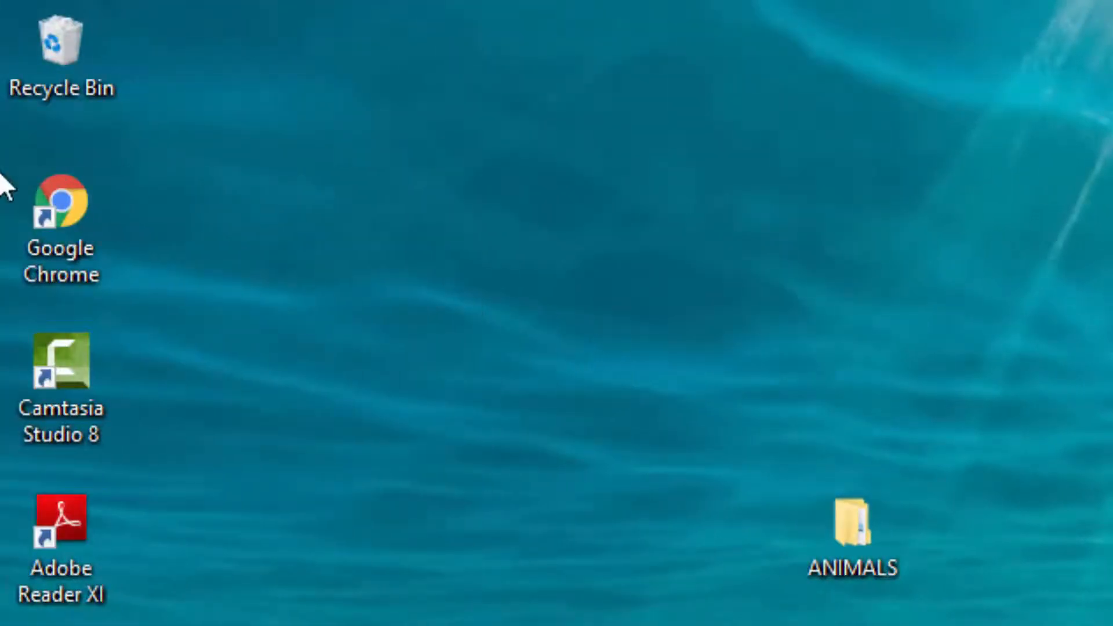
Switch to Google Chrome, search Google for "lion" and show the image results.
double_click(85, 204)
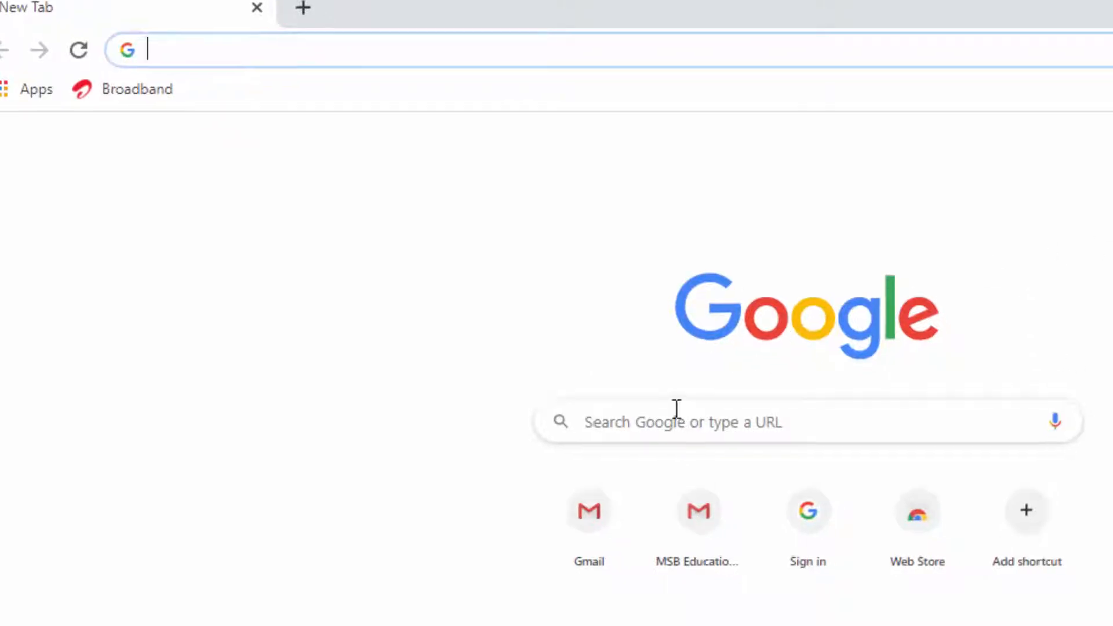
click(676, 410)
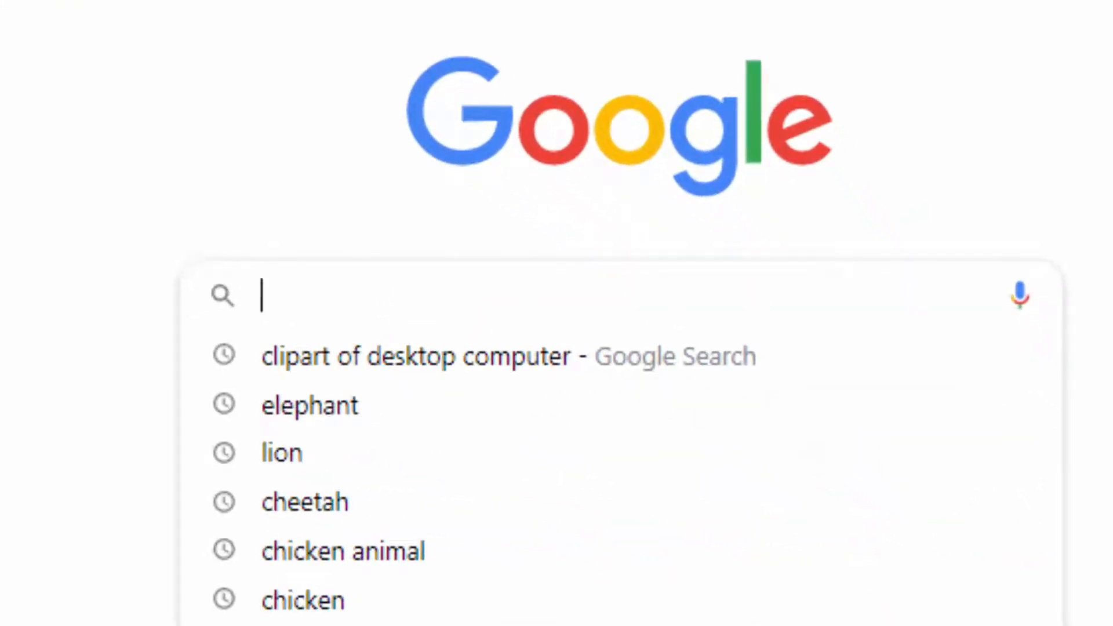
text(LIO)
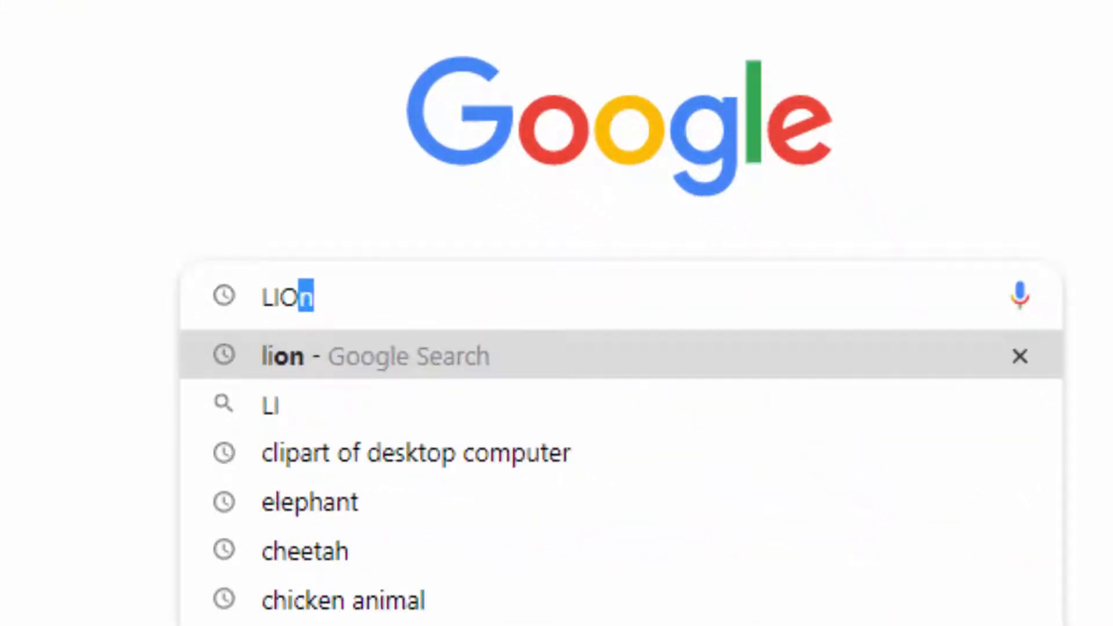
text(N)
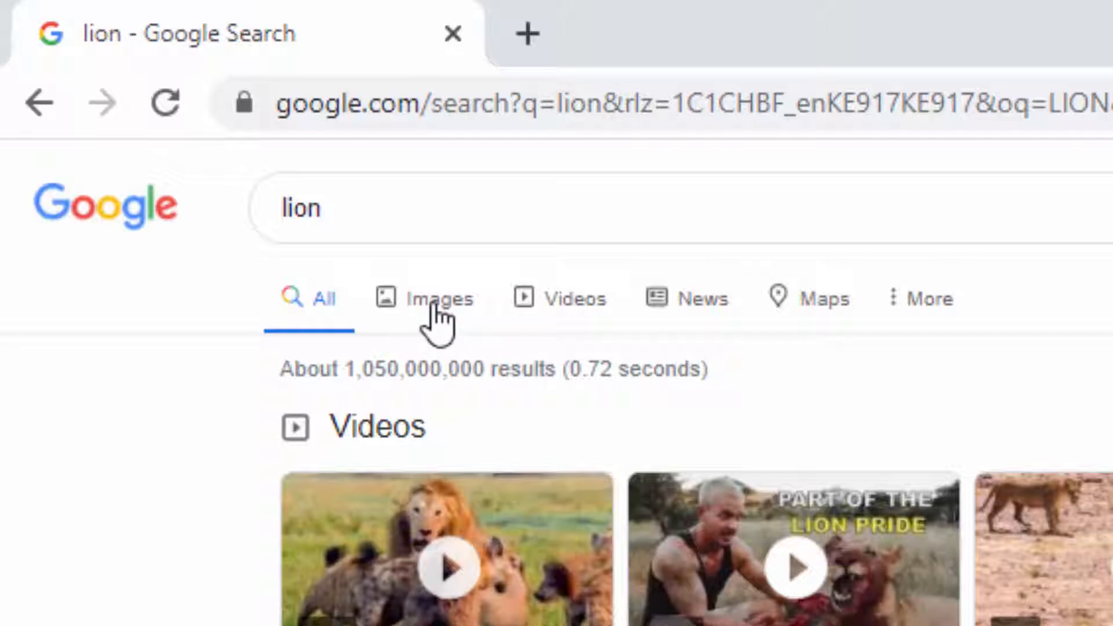
click(435, 305)
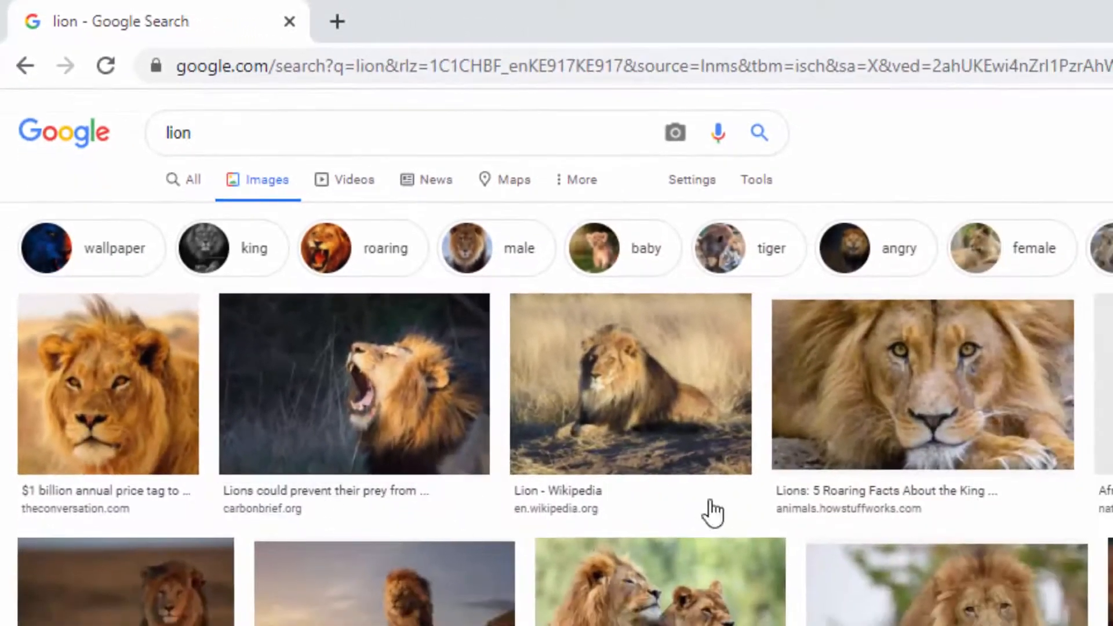
Examine the lion image results for a suitable picture.
scroll(671, 465, down, 5)
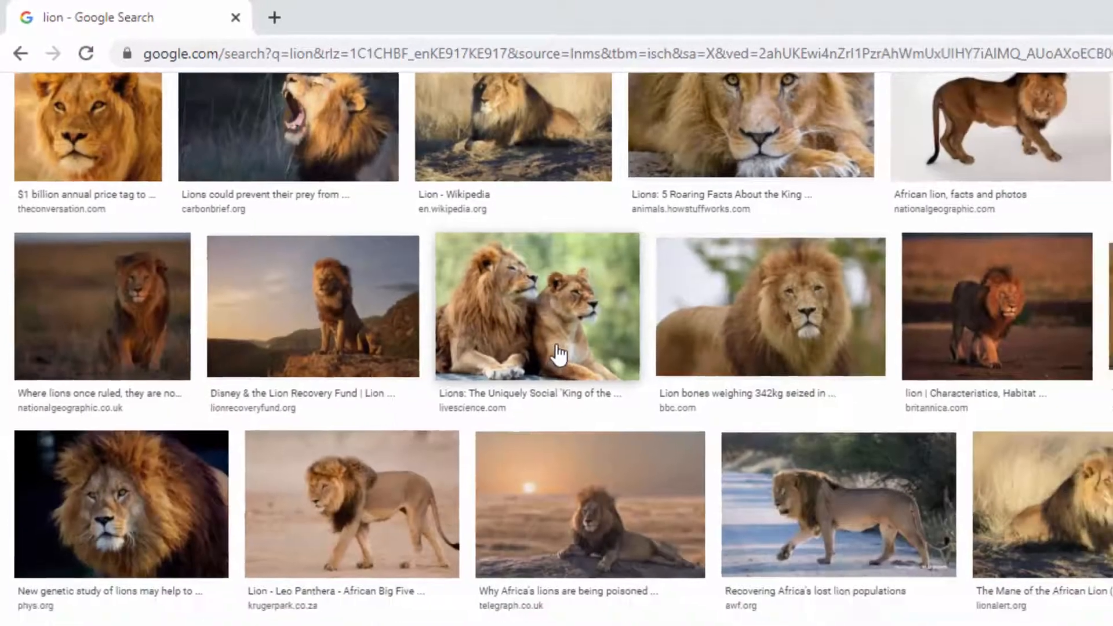
scroll(640, 445, down, 8)
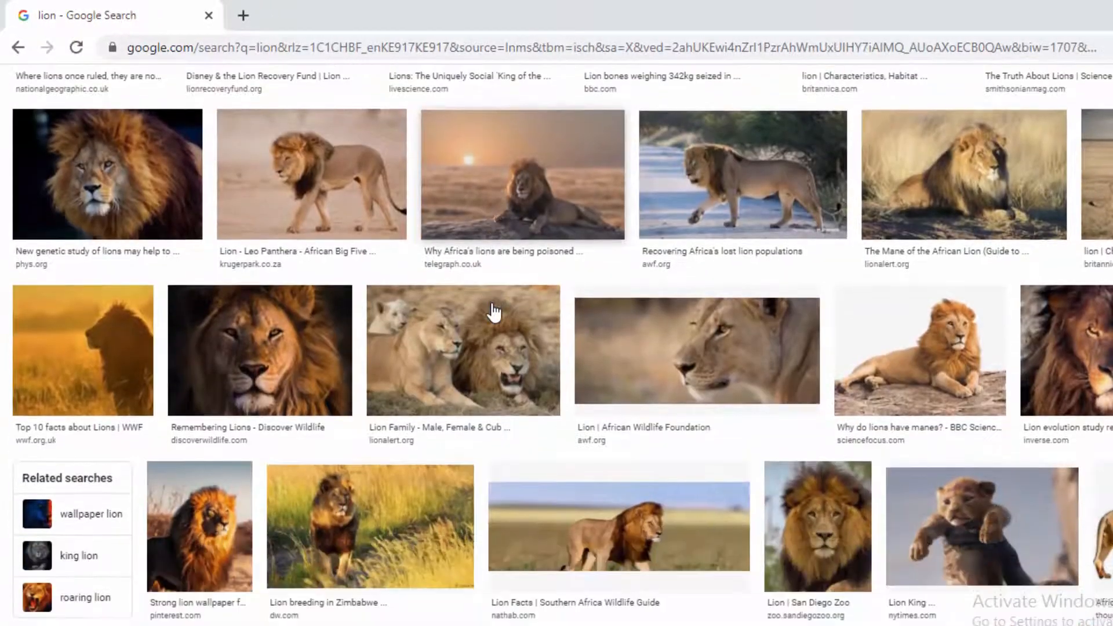
scroll(494, 312, down, 5)
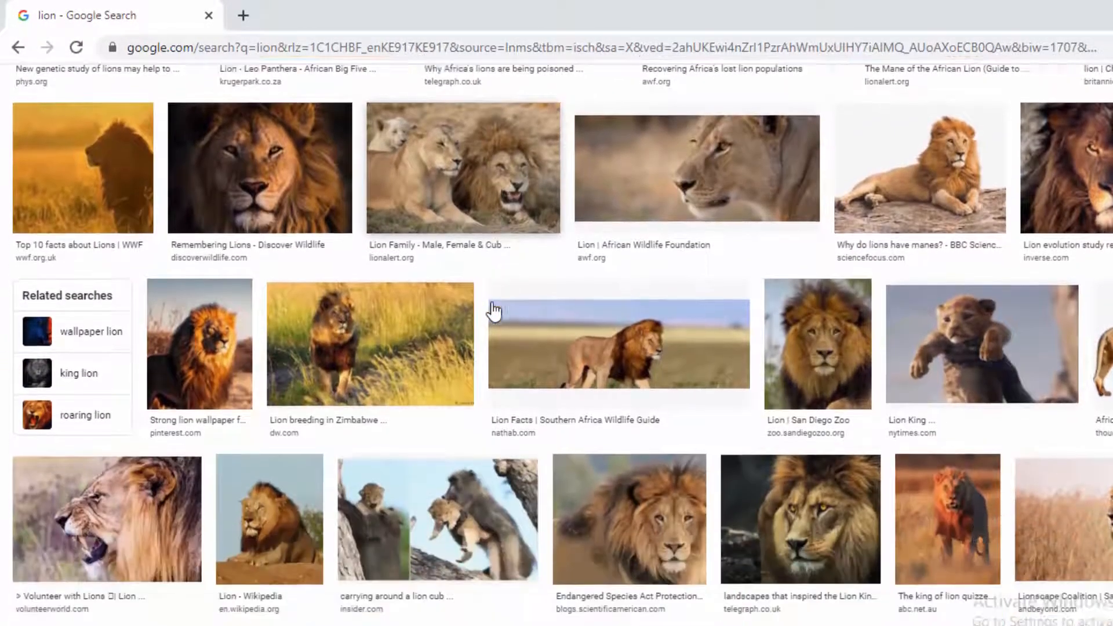
scroll(494, 312, down, 6)
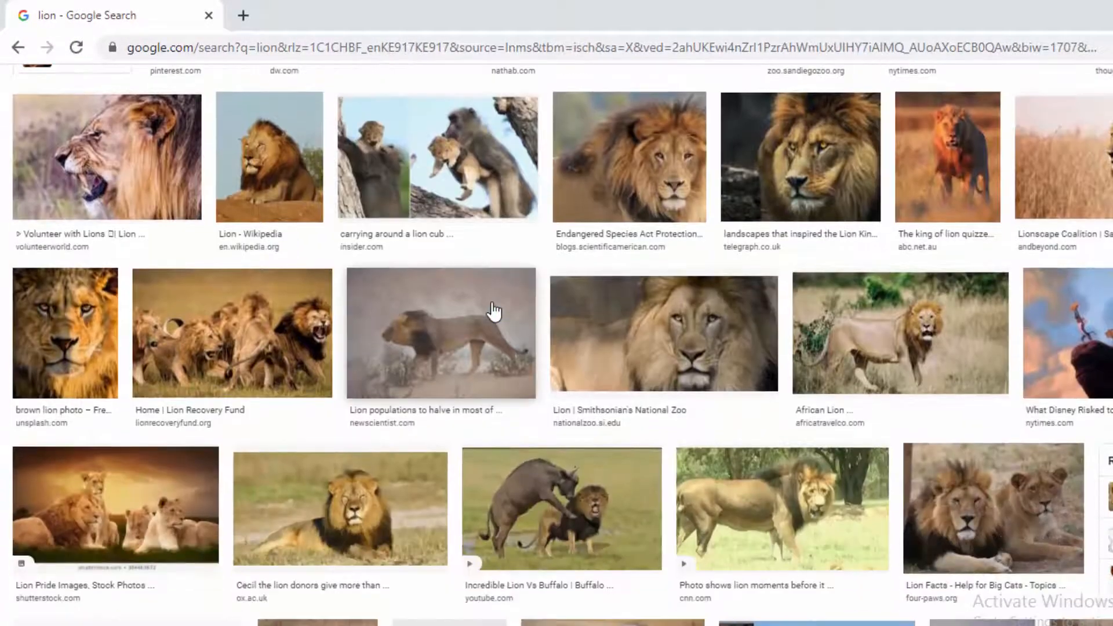
scroll(494, 312, down, 5)
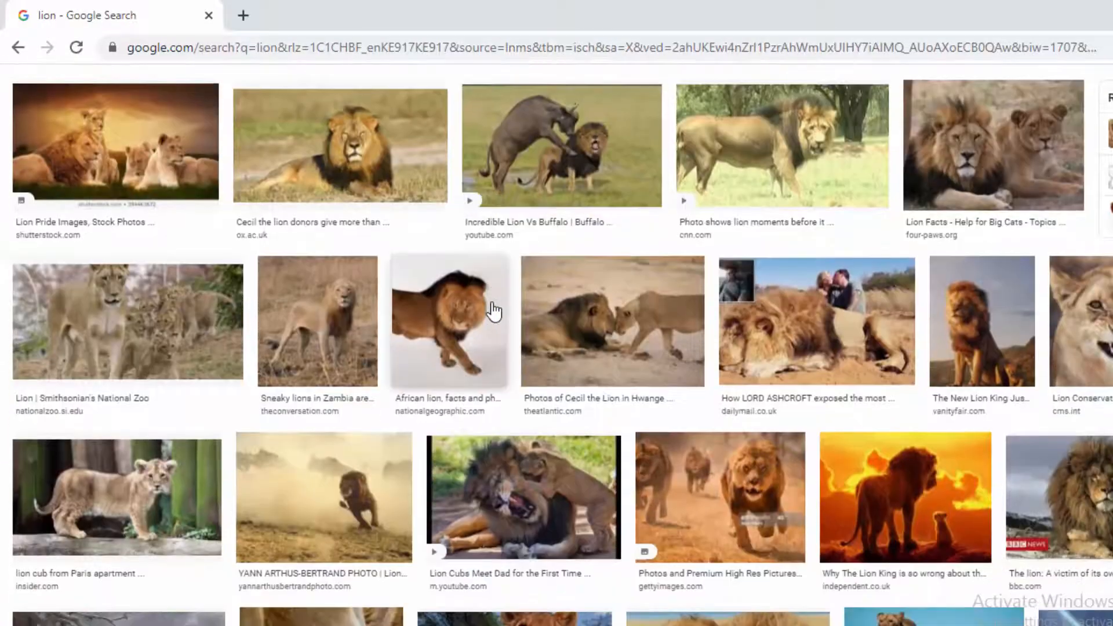
scroll(493, 311, down, 2)
scroll(493, 311, up, 4)
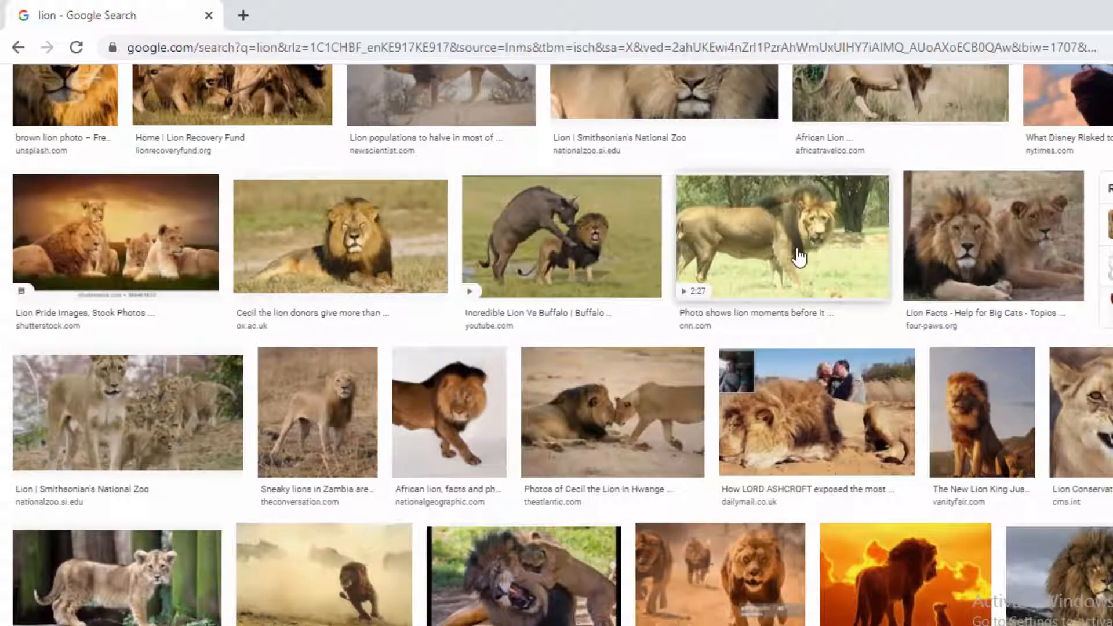
scroll(794, 261, down, 5)
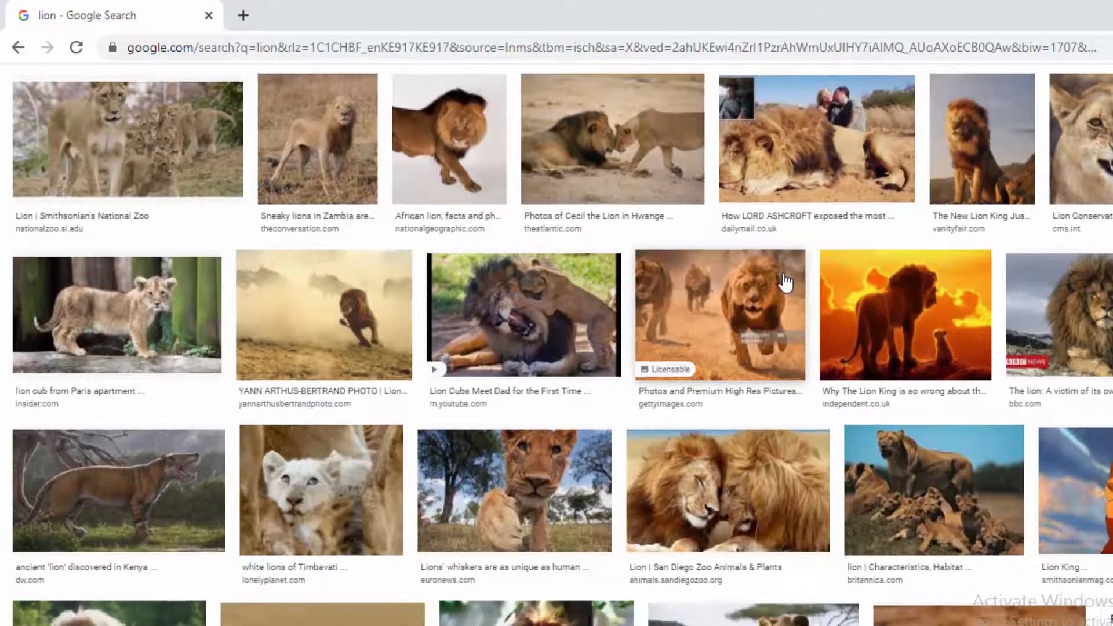
scroll(786, 283, down, 3)
scroll(786, 283, down, 2)
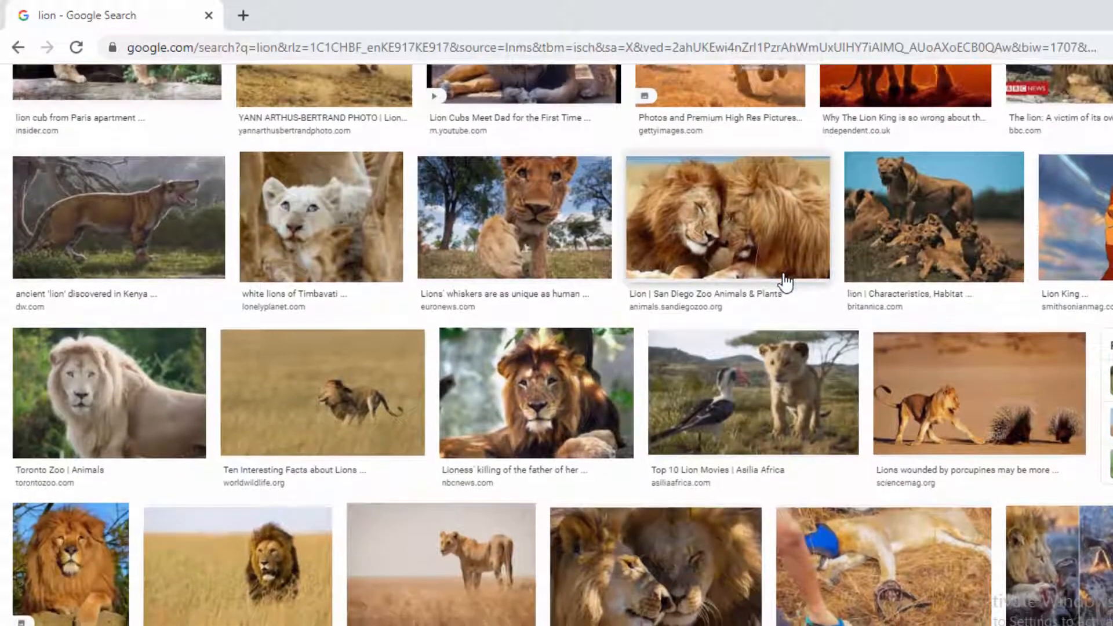
Look through the lion image results and open the preview of the "10 Amazing Facts about Lions" picture from lionworldtravel.com.
scroll(785, 283, down, 2)
scroll(786, 283, down, 2)
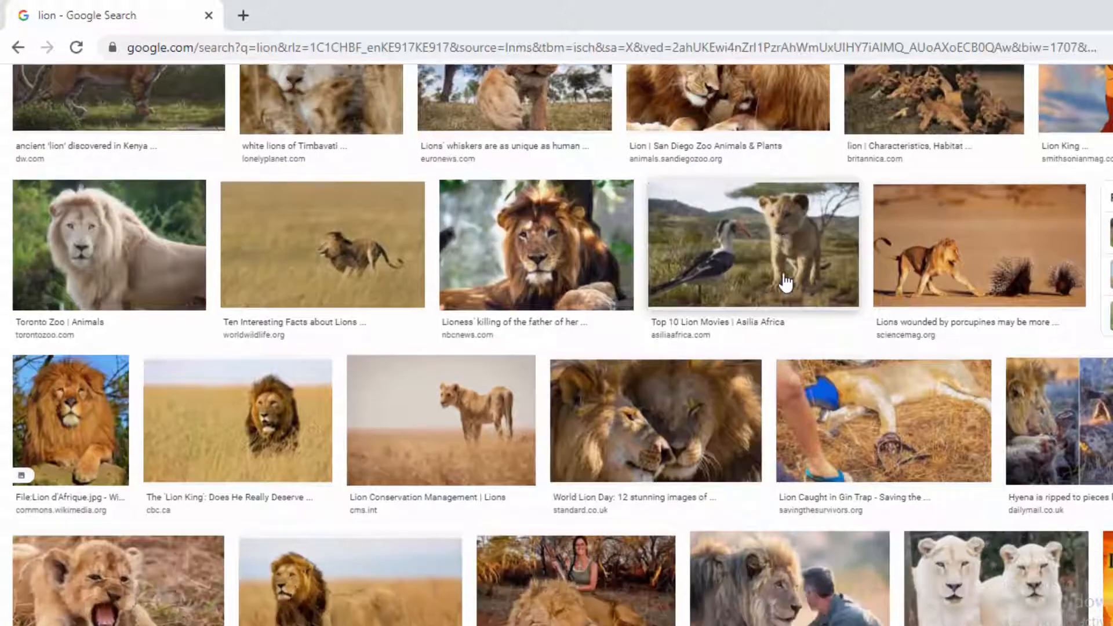
scroll(412, 281, up, 2)
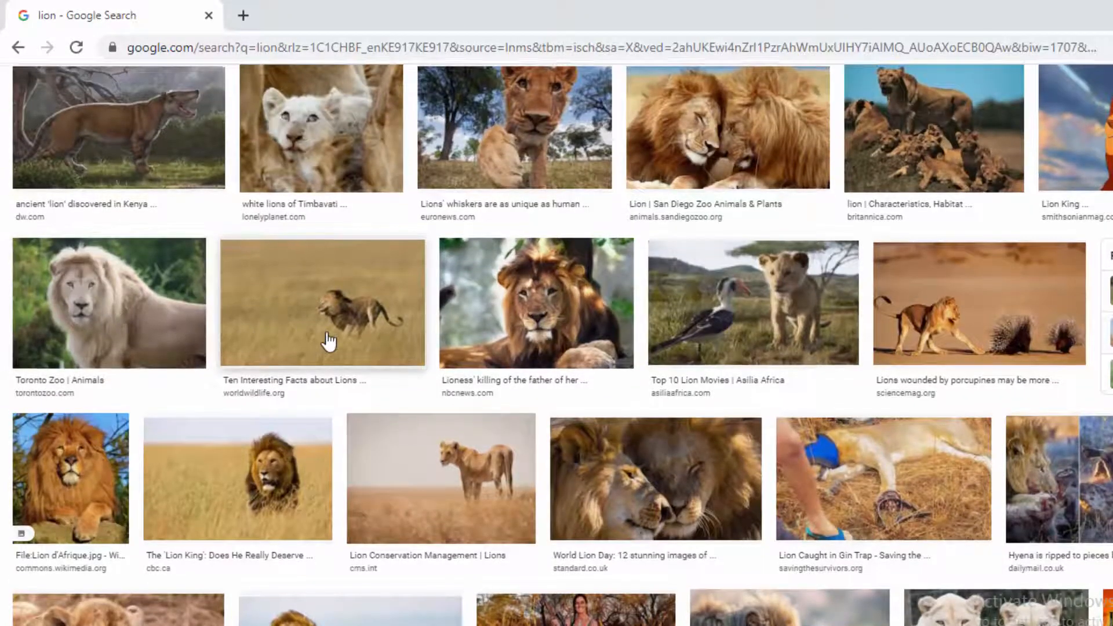
scroll(313, 343, down, 3)
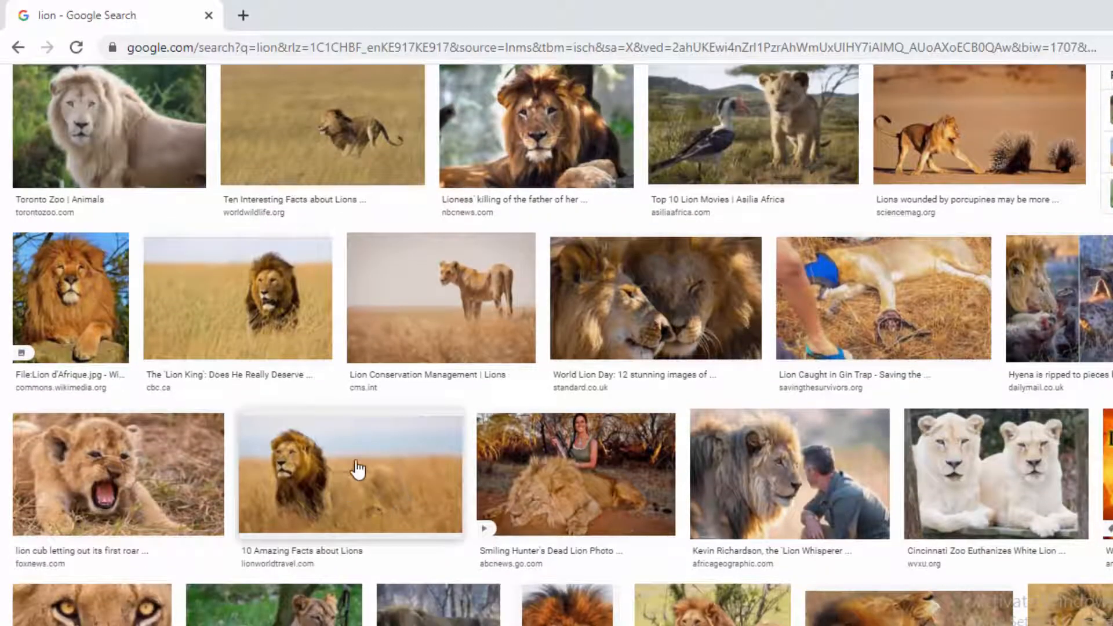
scroll(356, 468, down, 4)
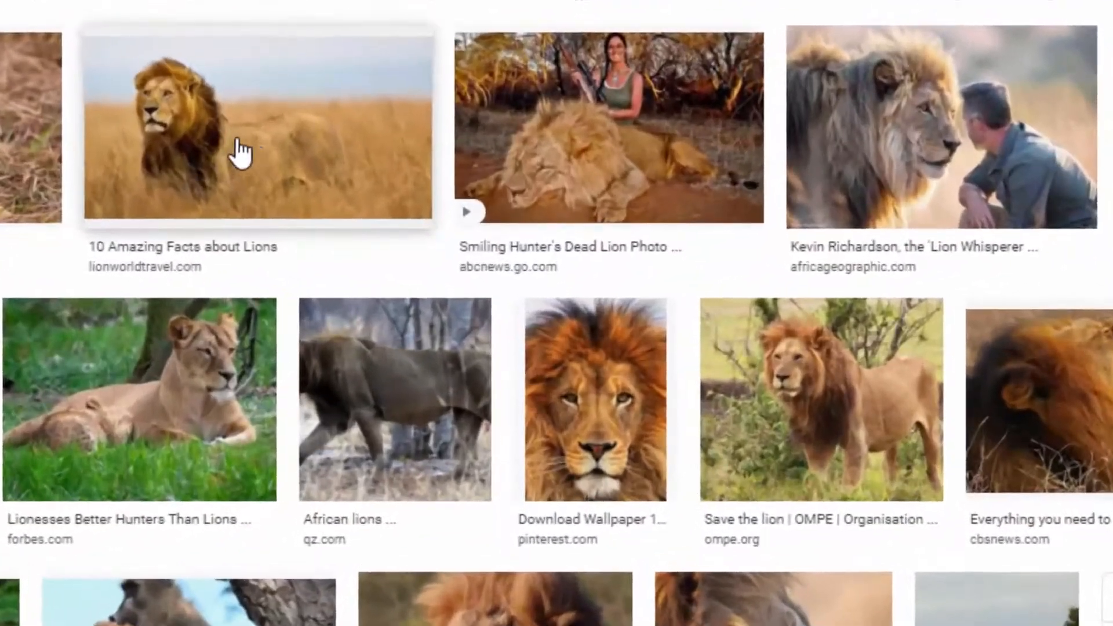
scroll(294, 227, up, 2)
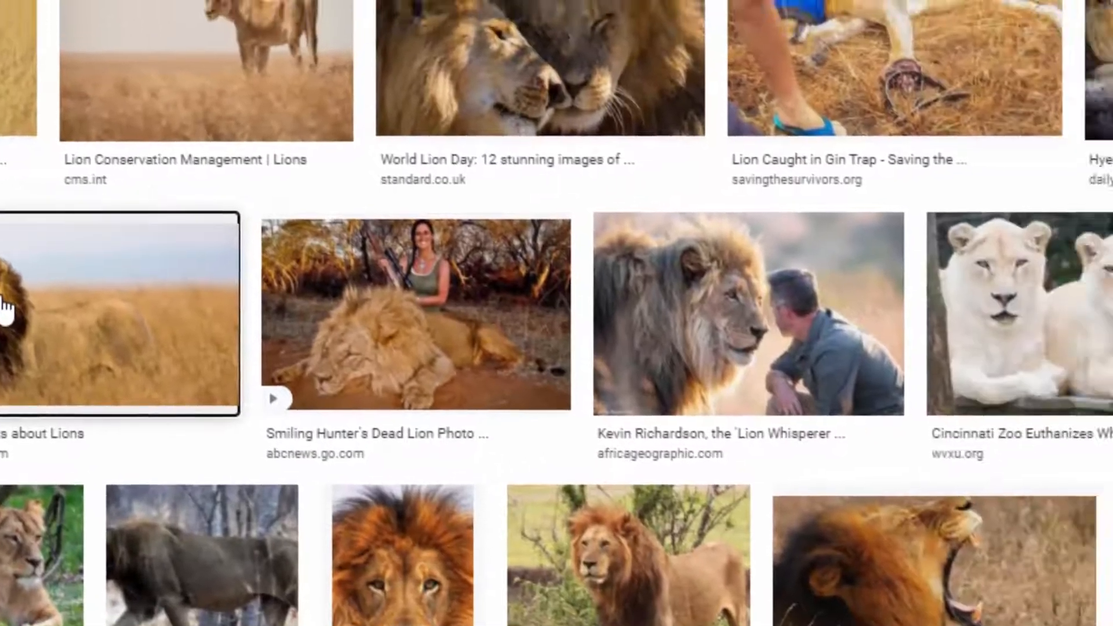
click(197, 263)
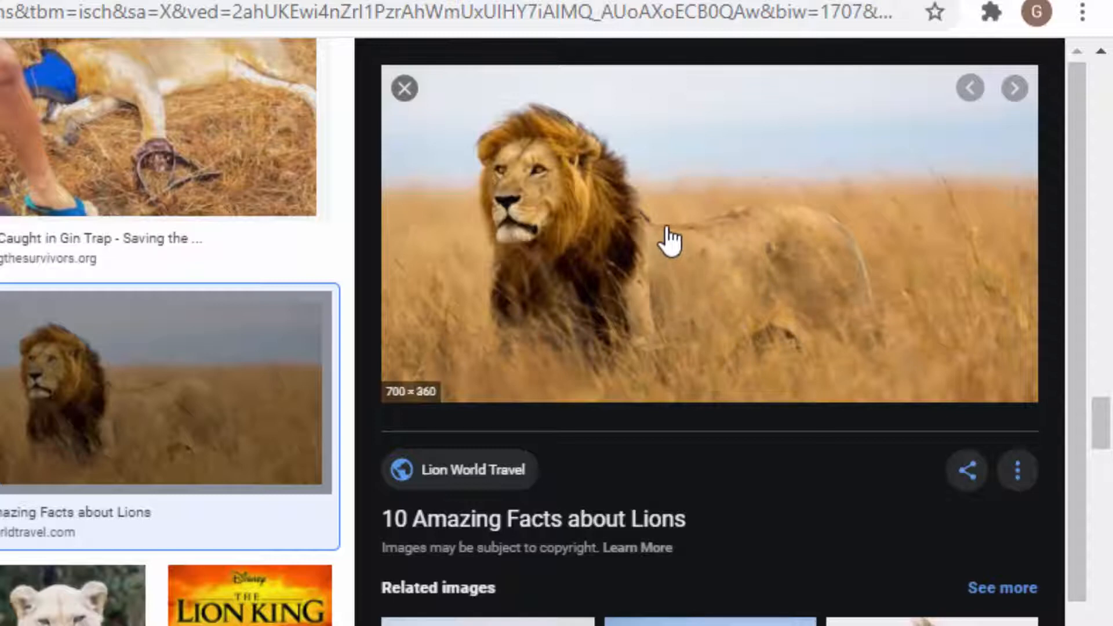
Start saving the previewed lion image and choose Desktop > ANIMALS > WILD ANIMALS as the destination folder.
right_click(638, 236)
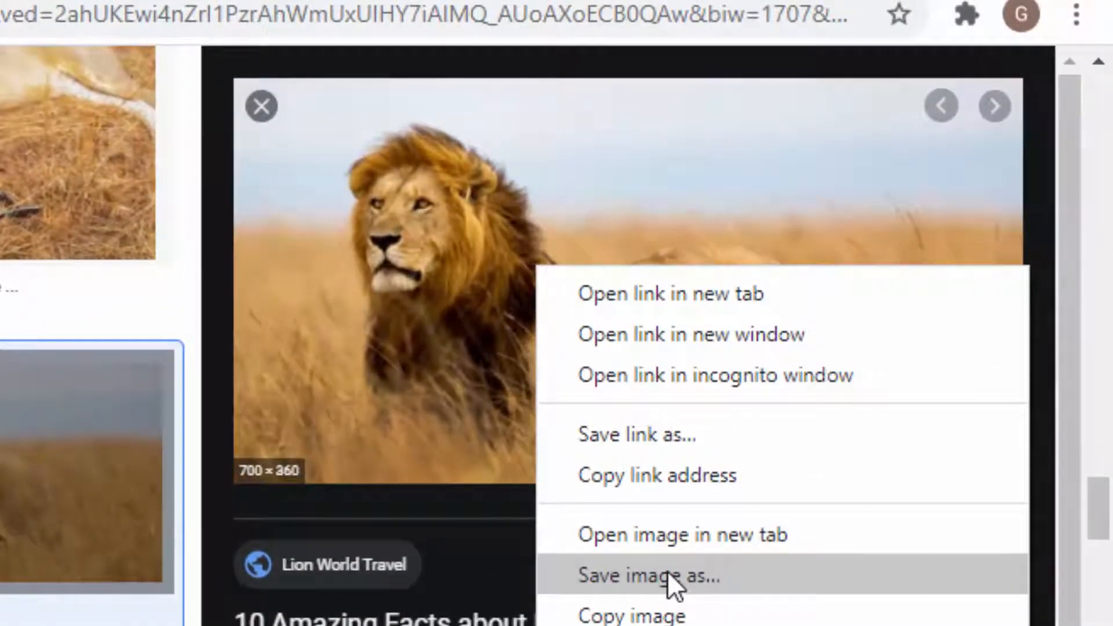
click(666, 574)
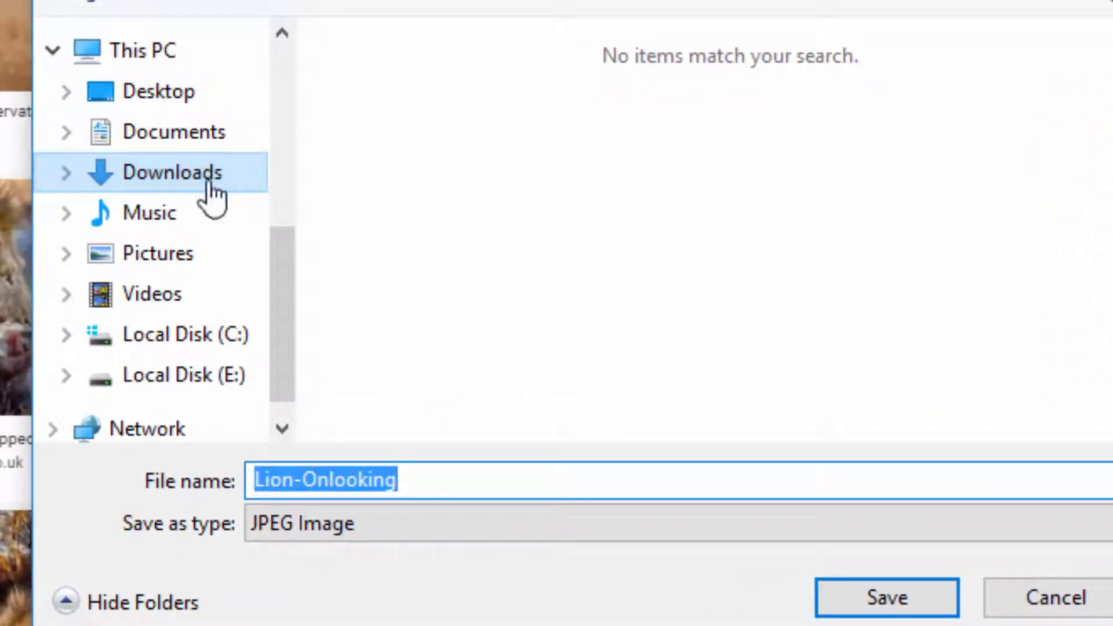
click(167, 95)
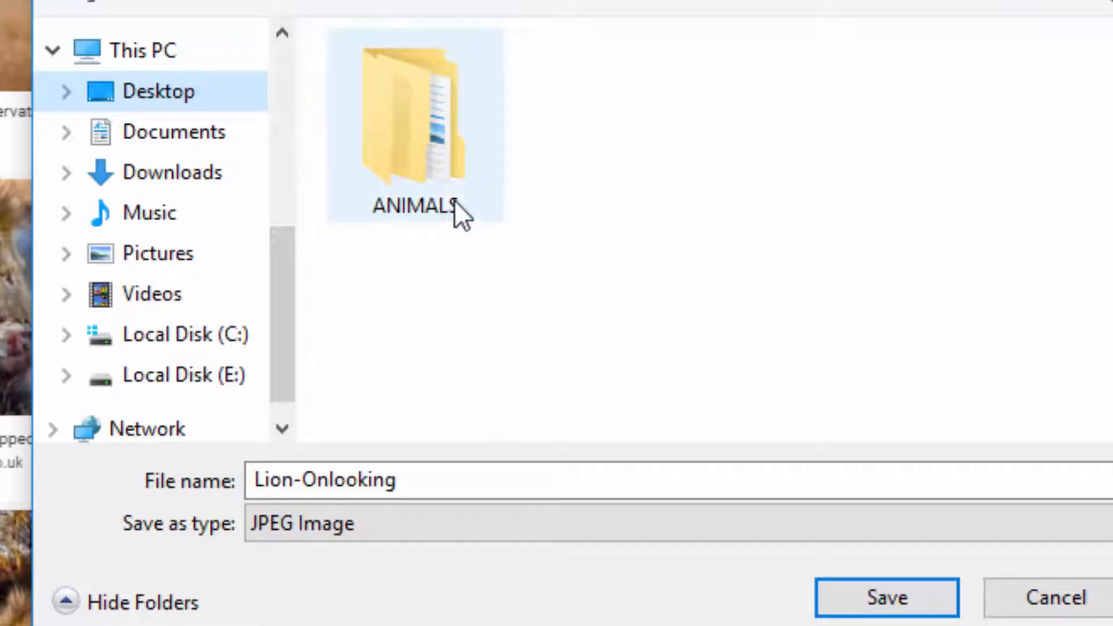
double_click(436, 154)
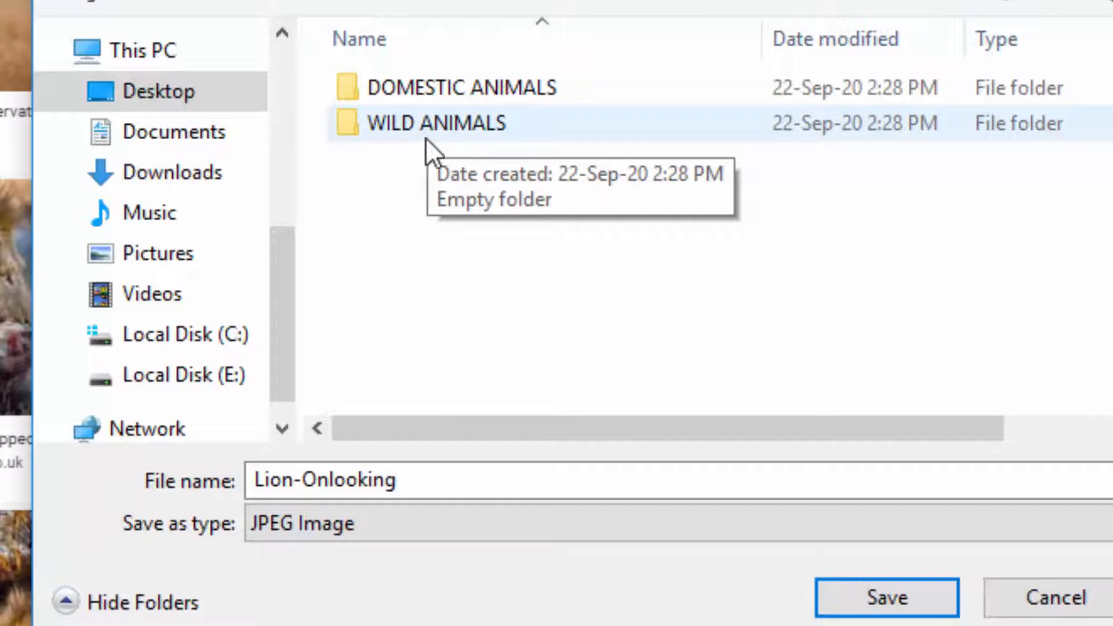
double_click(415, 123)
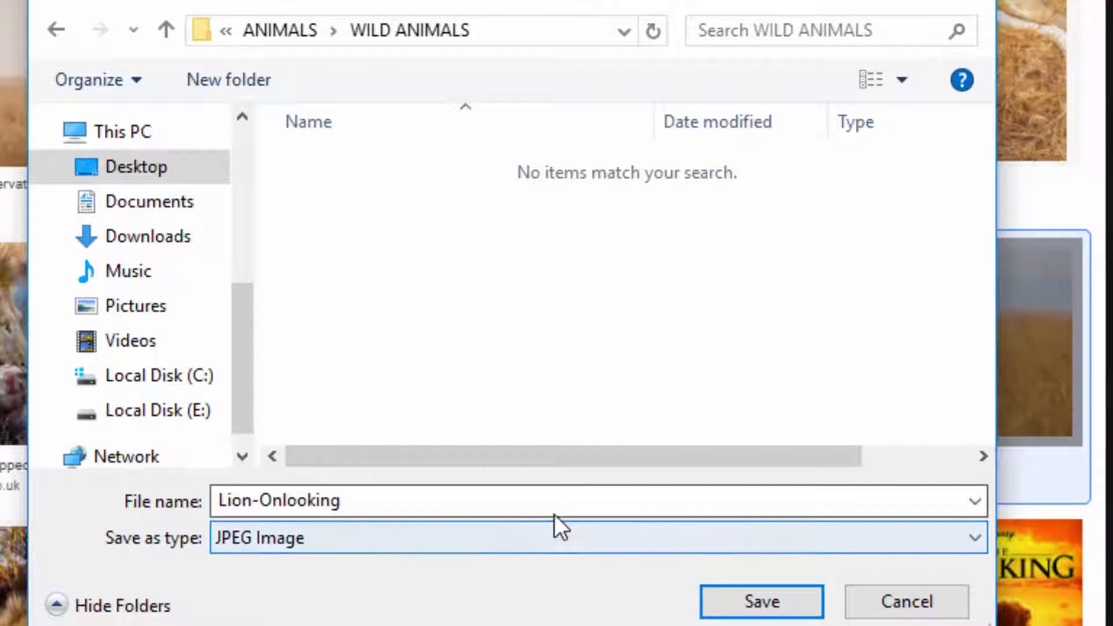
Name the lion image file LION and save it as a JPEG image in the WILD ANIMALS folder.
click(286, 499)
double_click(295, 494)
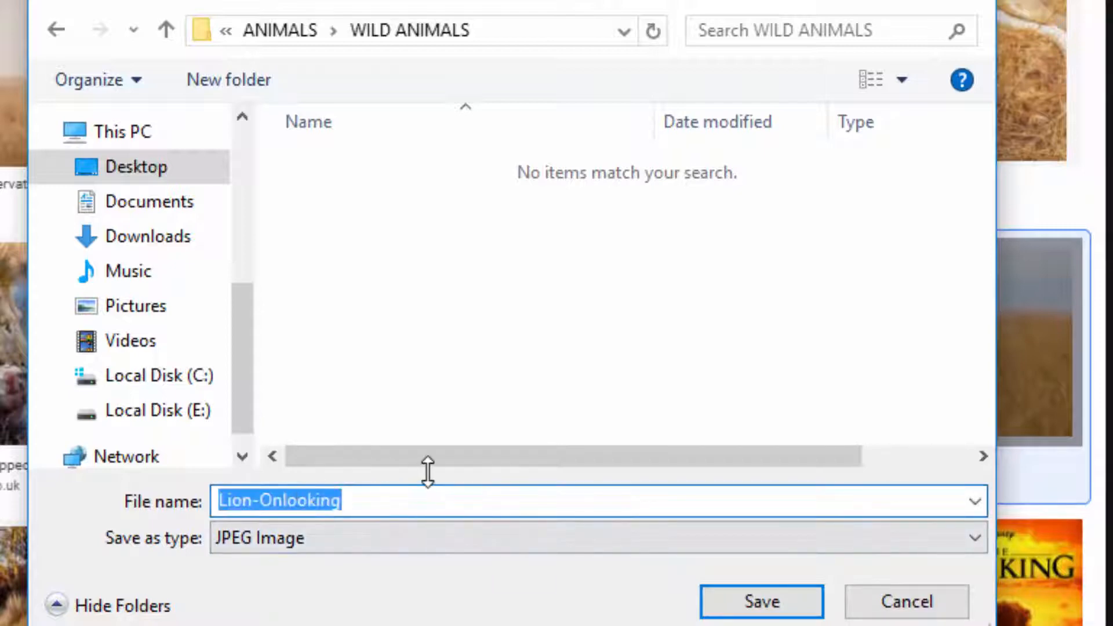
text(LION)
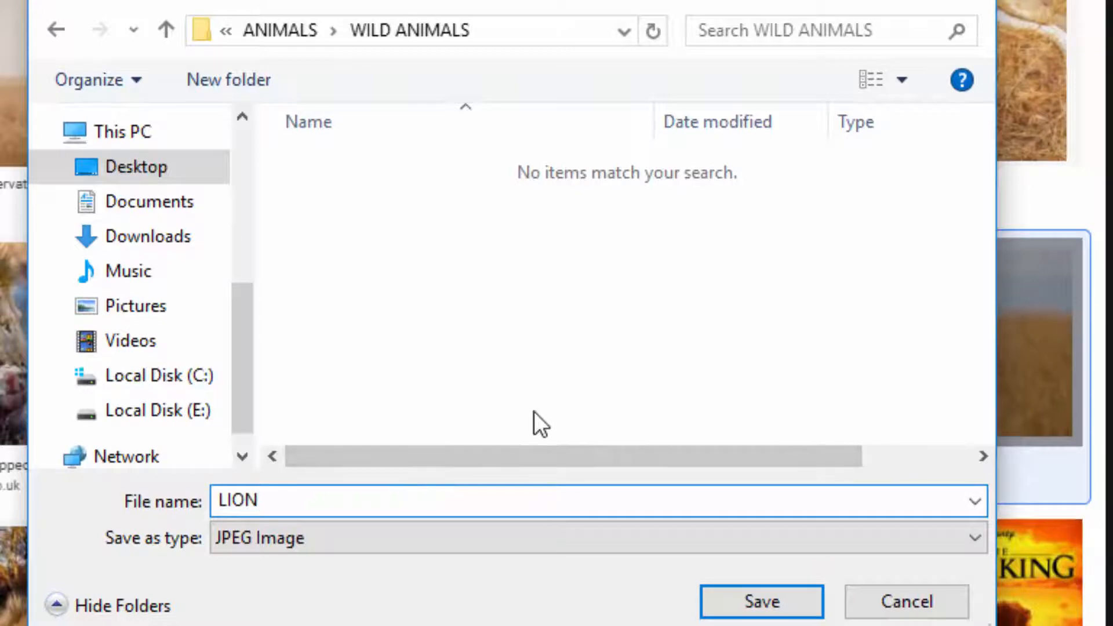
click(749, 603)
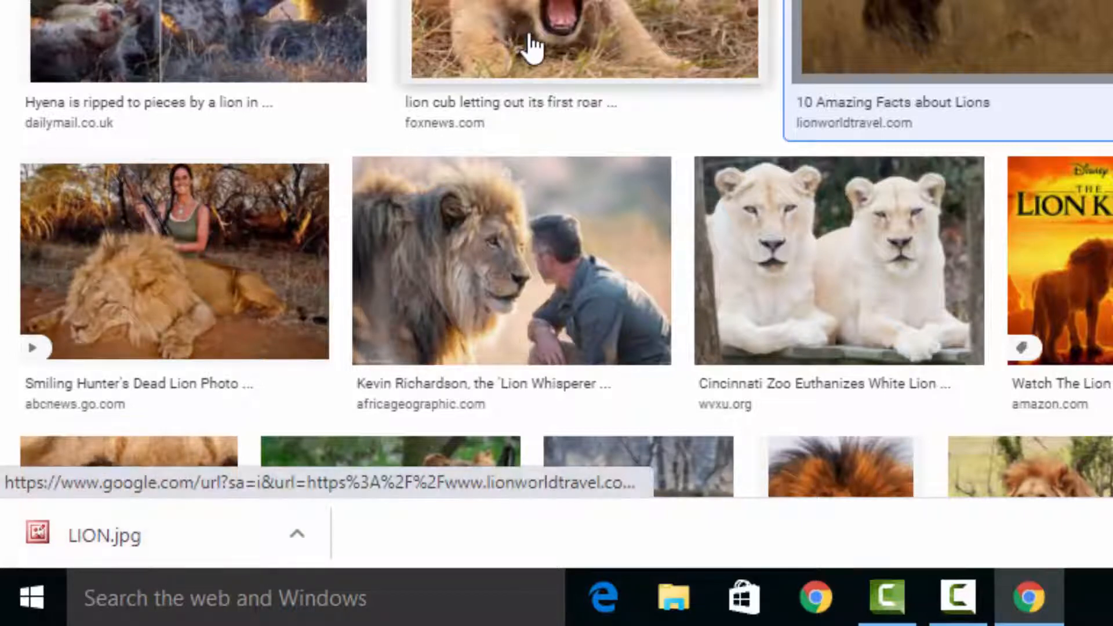
Replace the lion query with "CHEETAH" and run the image search.
scroll(529, 45, up, 10)
scroll(534, 299, up, 15)
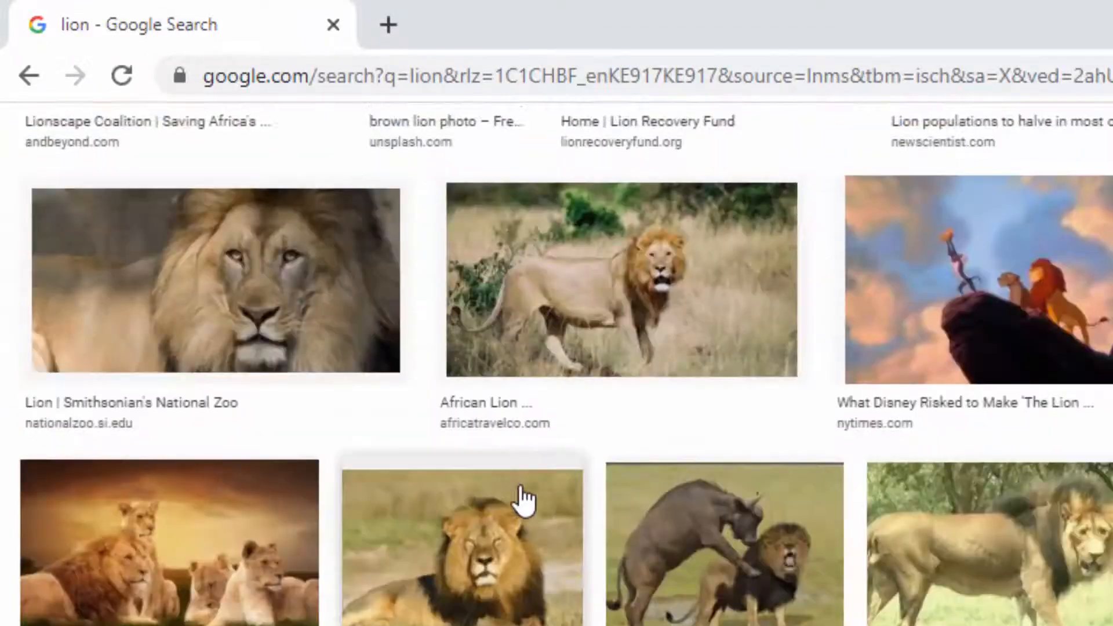
scroll(525, 476, up, 5)
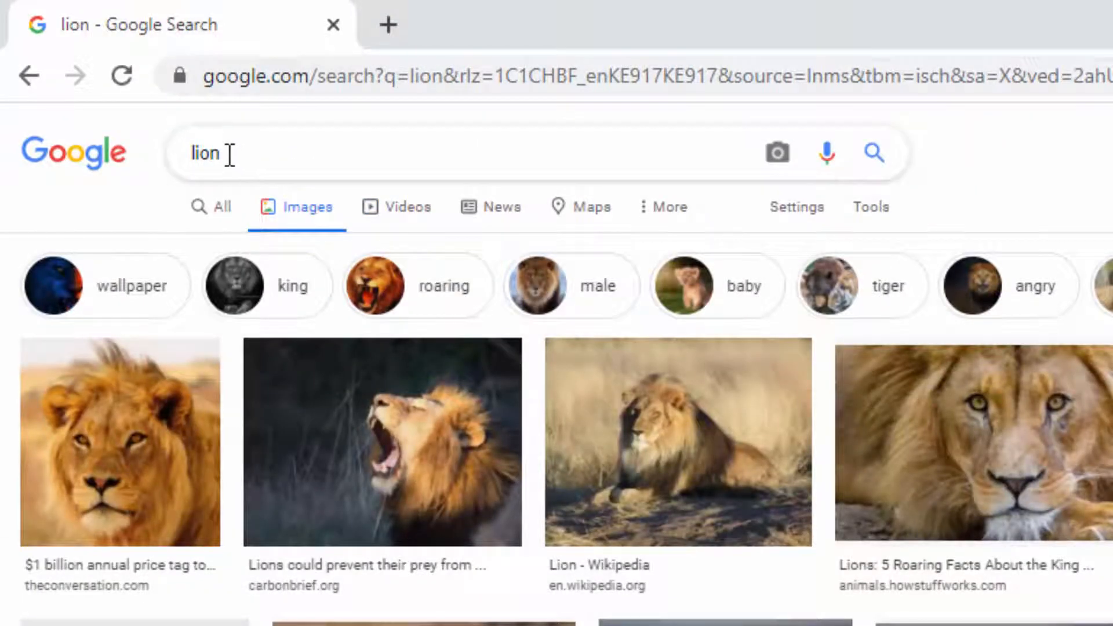
click(252, 154)
key(BackSpace)
key(BackSpace)
key(BackSpace)
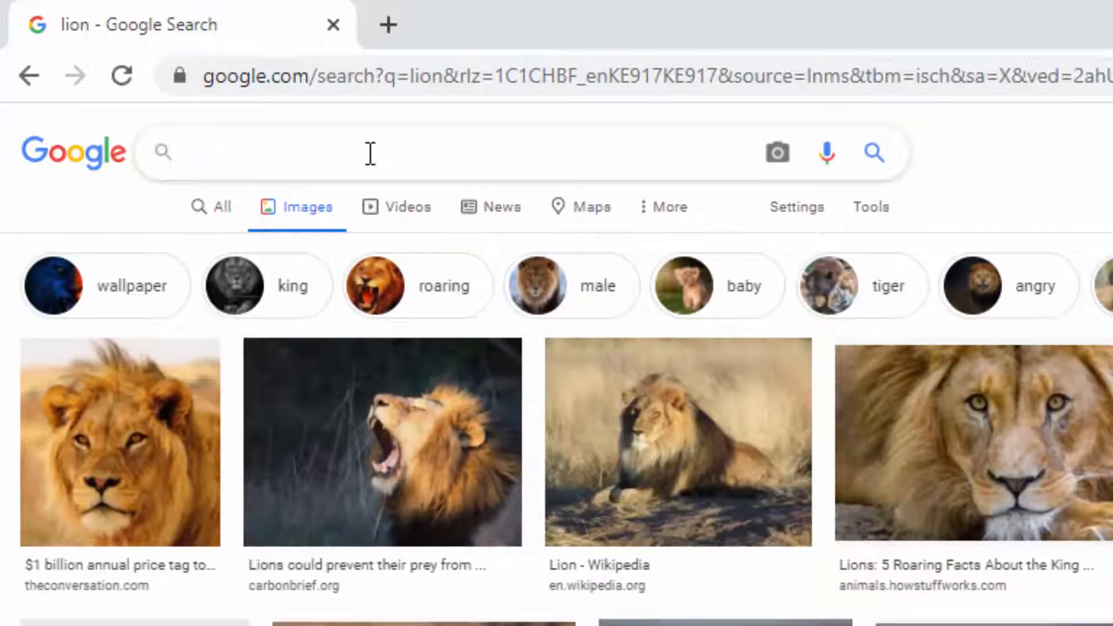
text(CHEE)
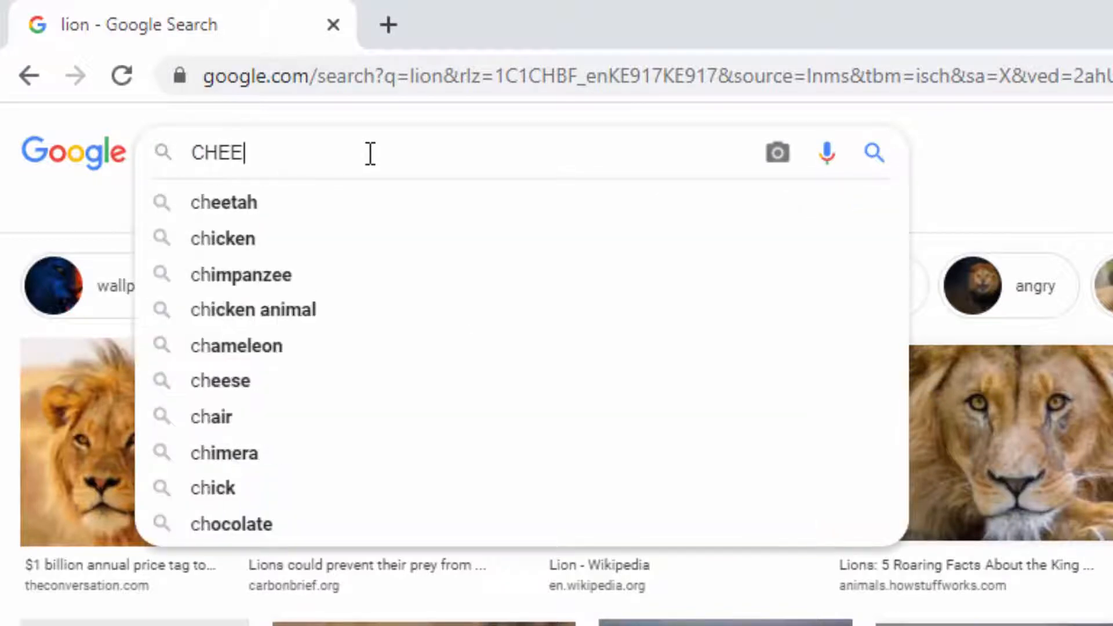
text(TAH)
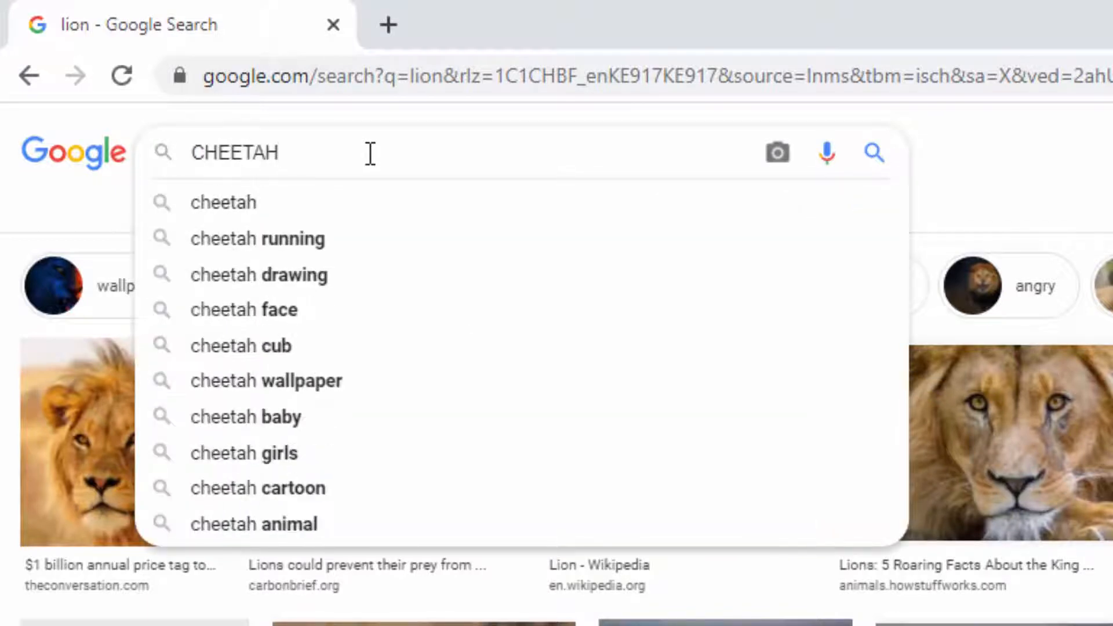
key(Return)
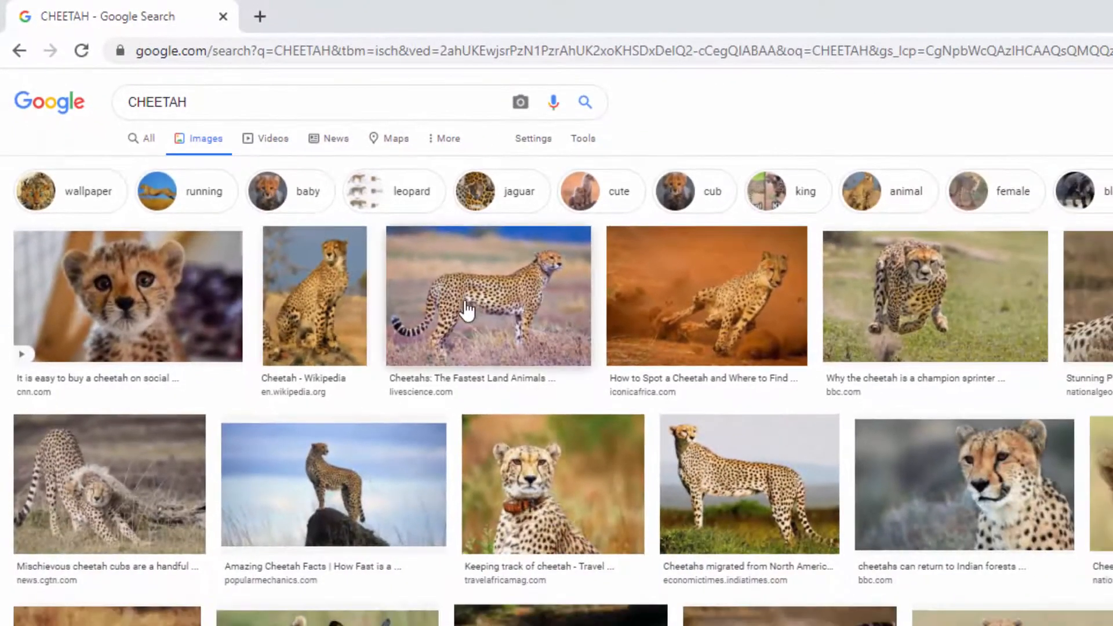
Look through the cheetah image results and open the preview of the "plight of cheetahs worsens" picture from theconversation.com.
scroll(485, 300, down, 5)
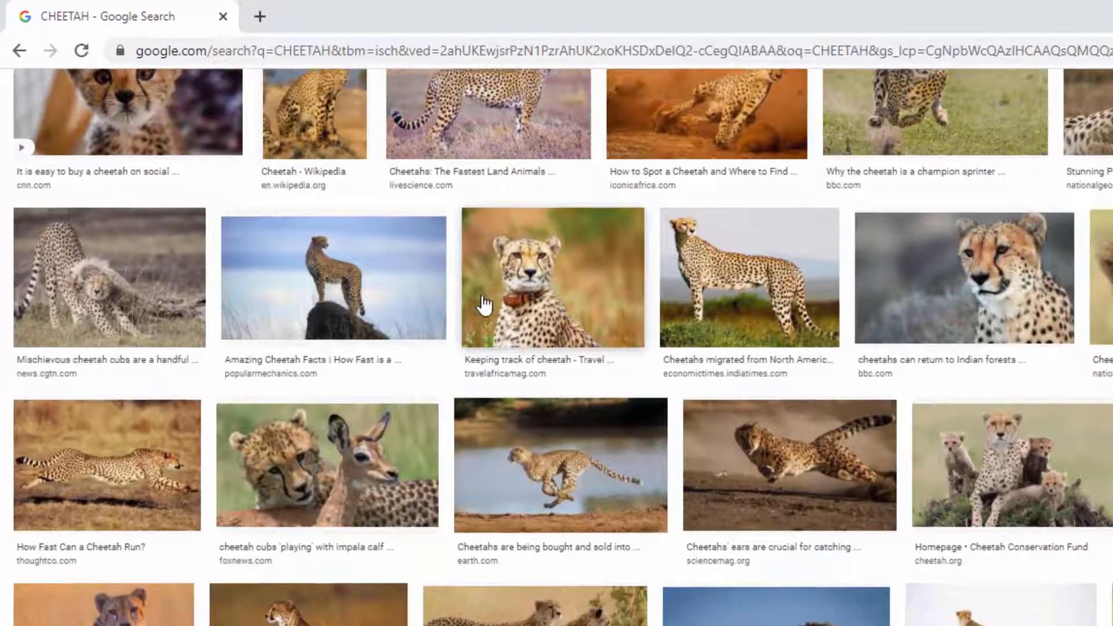
scroll(485, 305, down, 3)
scroll(482, 296, down, 2)
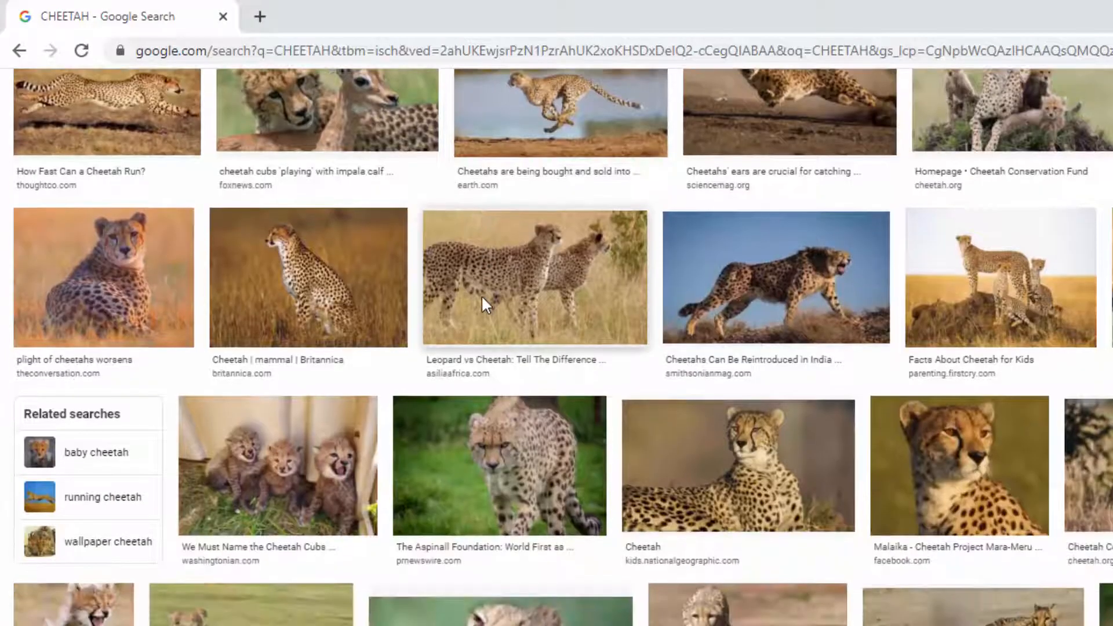
scroll(481, 294, down, 2)
scroll(482, 297, up, 3)
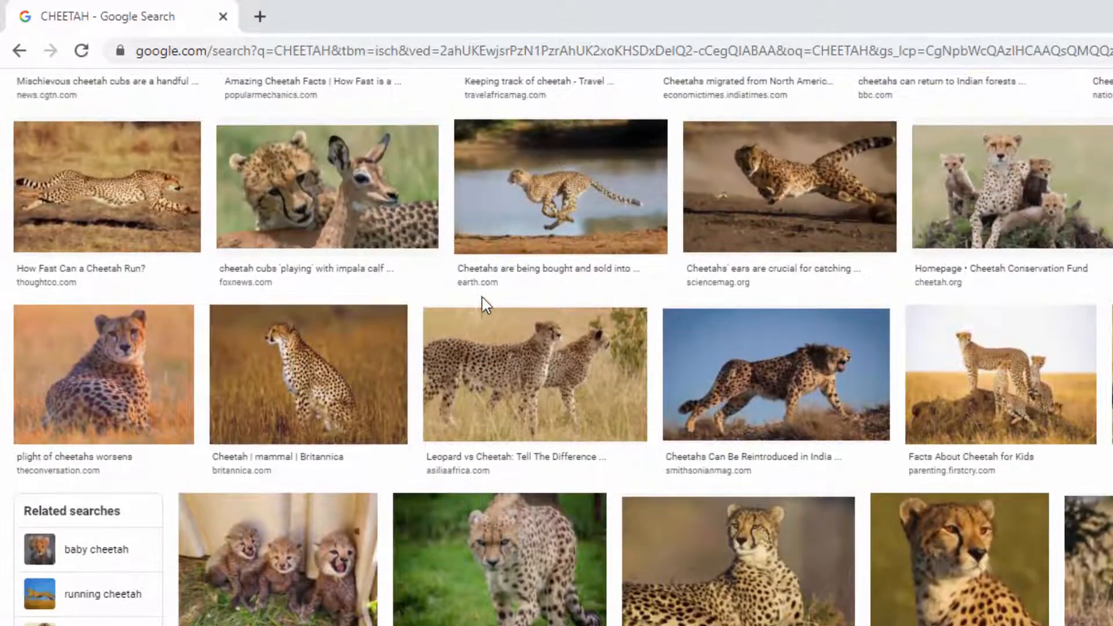
click(110, 364)
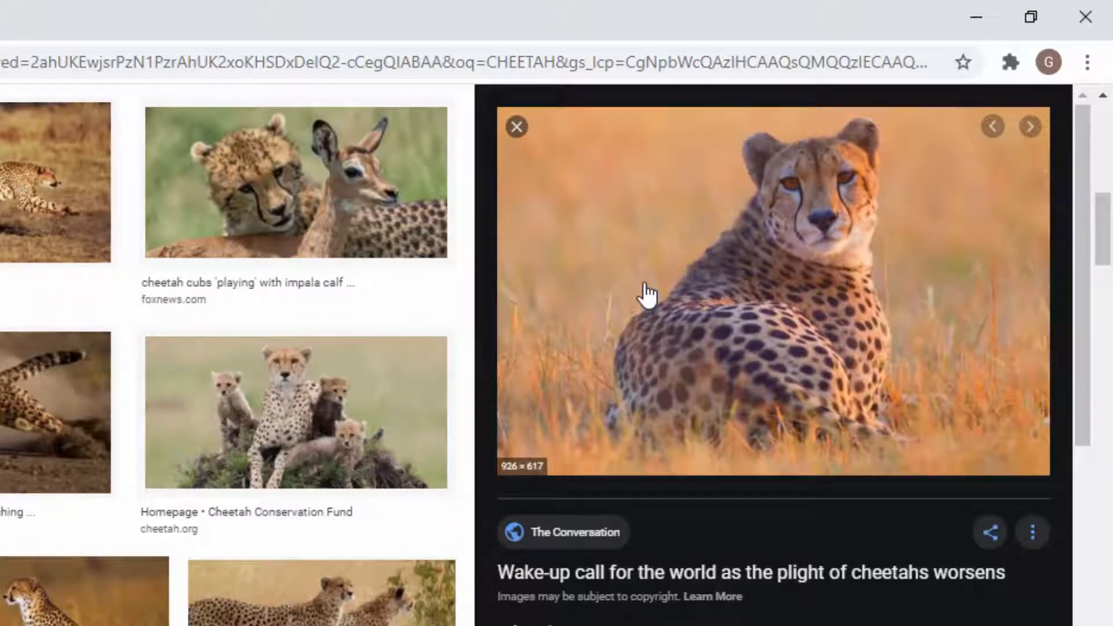
Save the previewed cheetah image in the WILD ANIMALS folder under the file name CHEETAH.
right_click(722, 210)
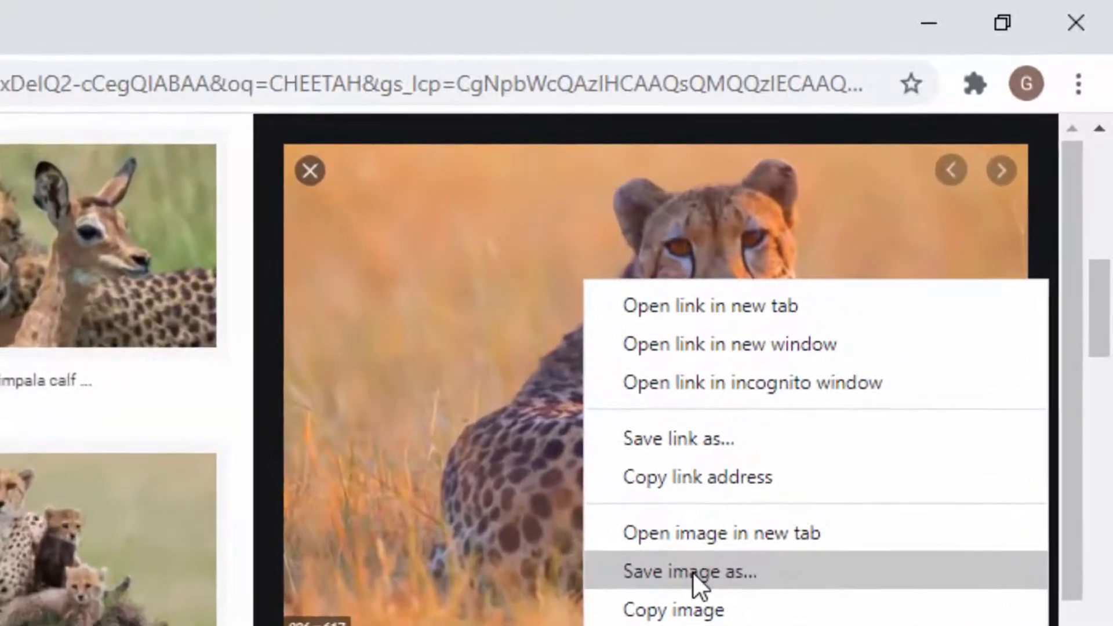
click(692, 574)
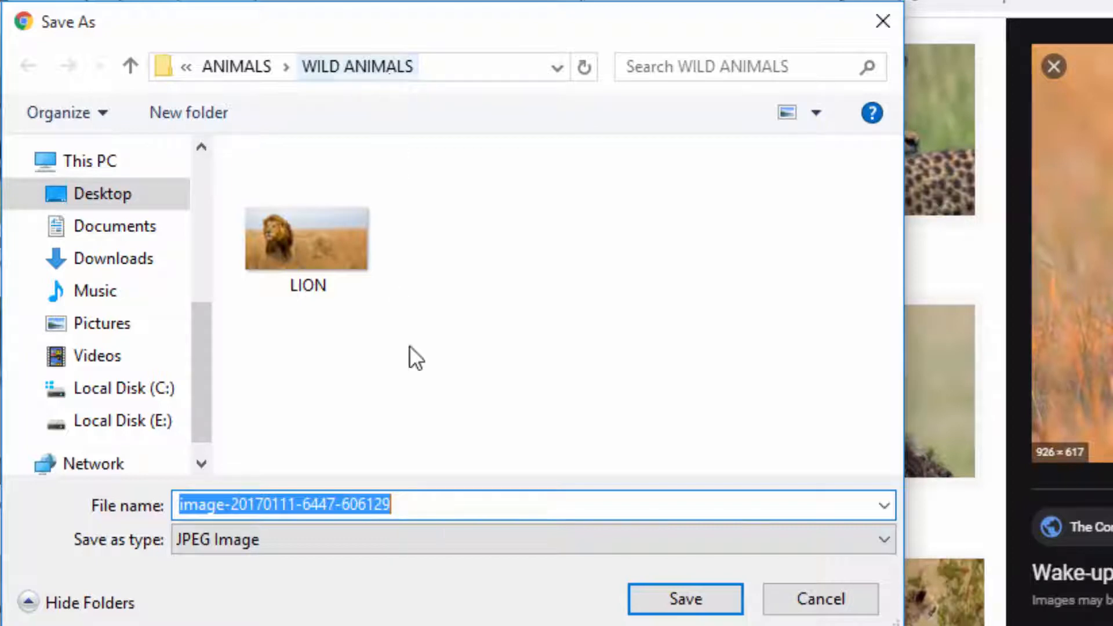
click(409, 499)
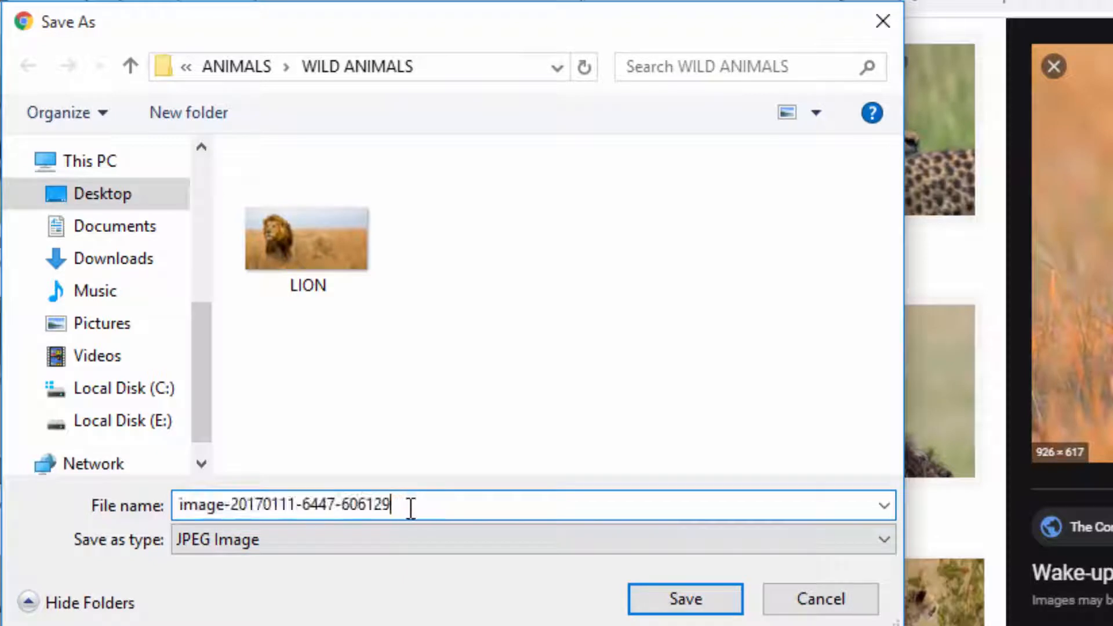
key(BackSpace)
key(BackSpace)
key(BackSpace)
key(BackSpace)
key(BackSpace)
key(BackSpace)
key(BackSpace)
key(BackSpace)
key(BackSpace)
key(BackSpace)
key(BackSpace)
key(BackSpace)
key(BackSpace)
key(BackSpace)
key(BackSpace)
key(BackSpace)
key(BackSpace)
key(BackSpace)
key(BackSpace)
key(BackSpace)
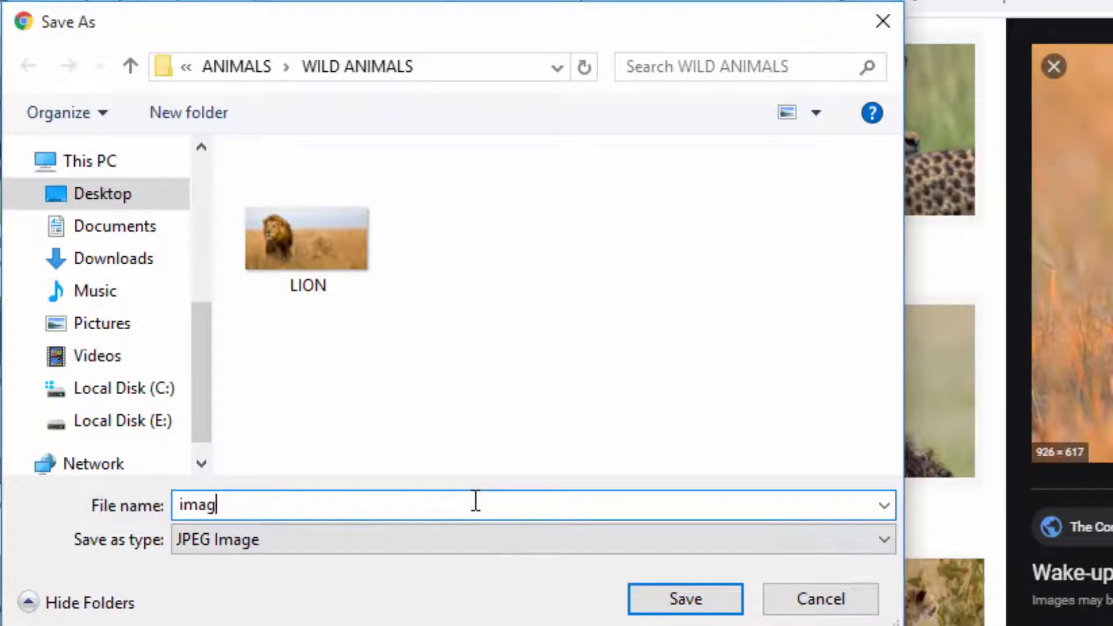
text(CHEETAH)
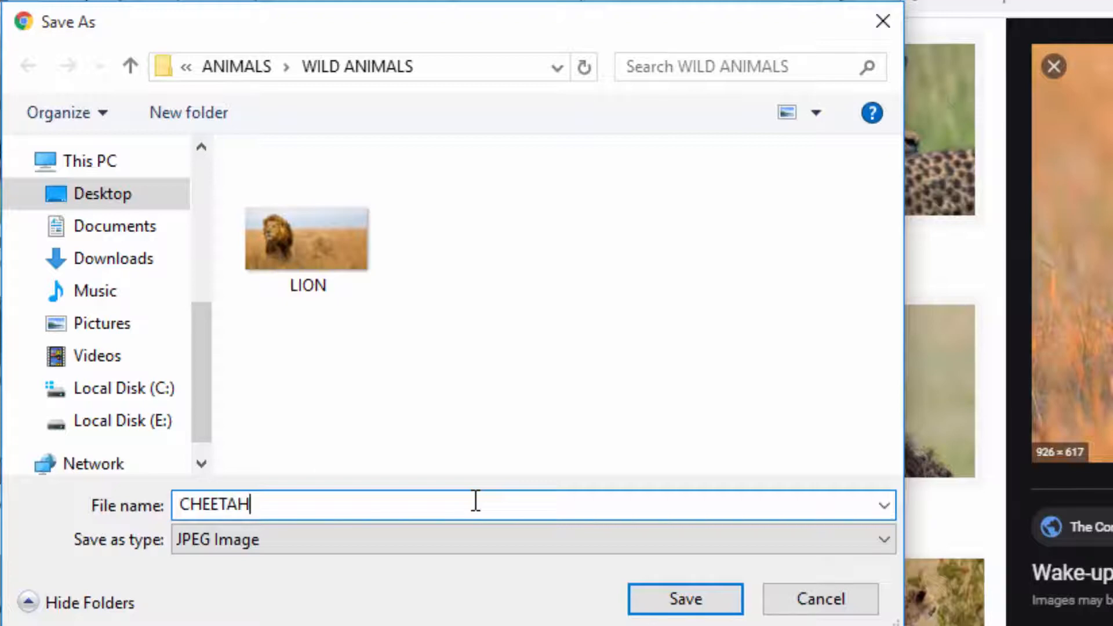
click(662, 596)
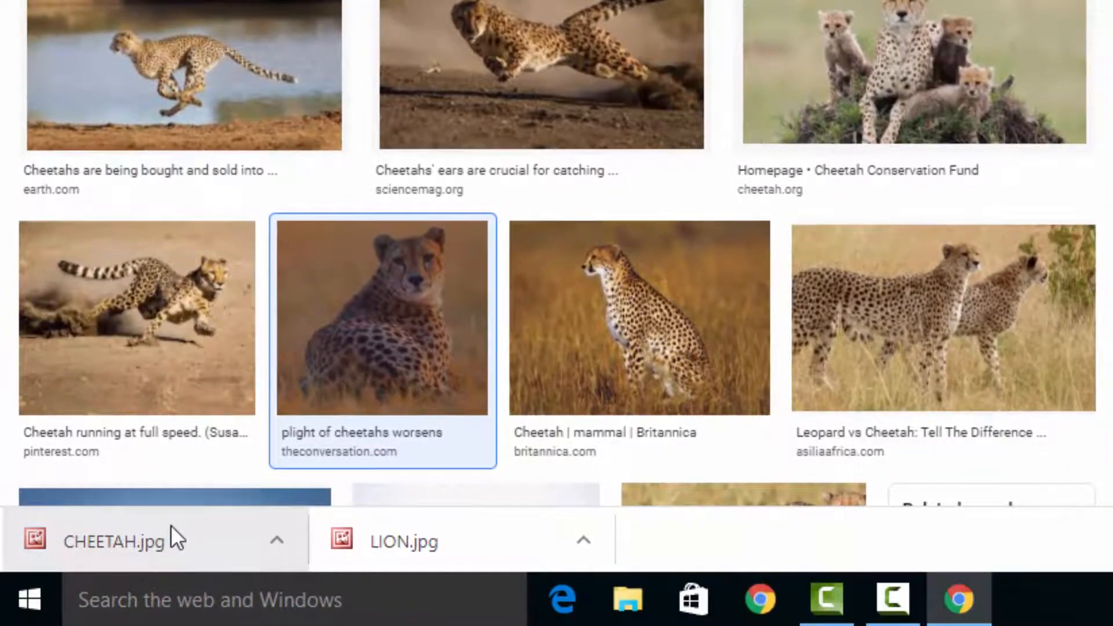
Replace the cheetah query with "ELEPHANT" and run the image search.
scroll(383, 313, down, 10)
scroll(382, 313, up, 2)
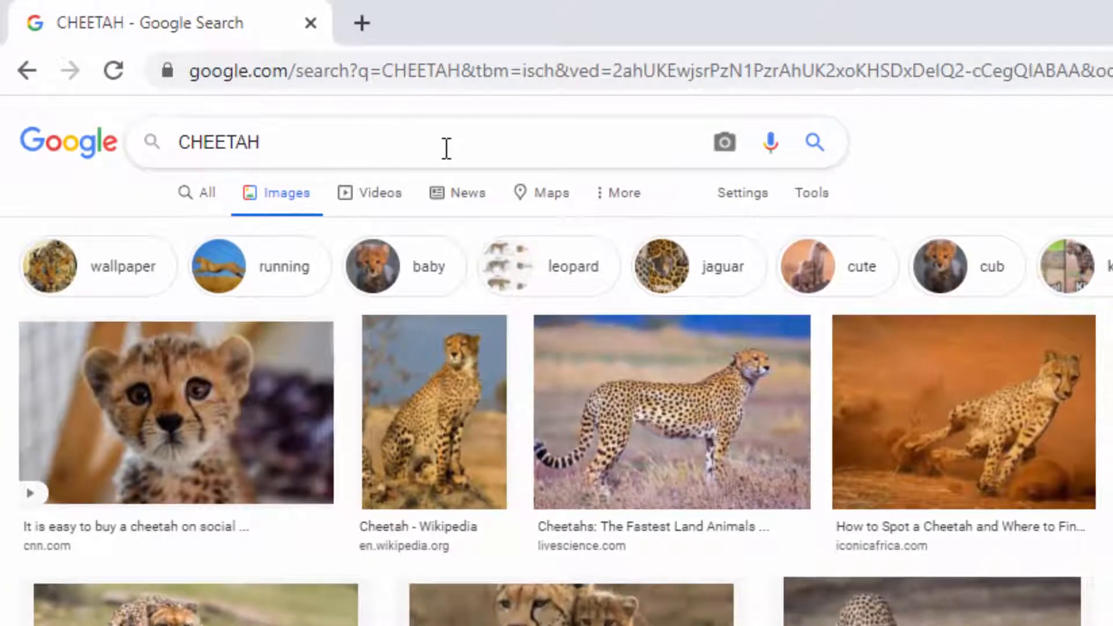
key(BackSpace)
key(BackSpace)
key(BackSpace)
key(BackSpace)
key(BackSpace)
key(BackSpace)
key(BackSpace)
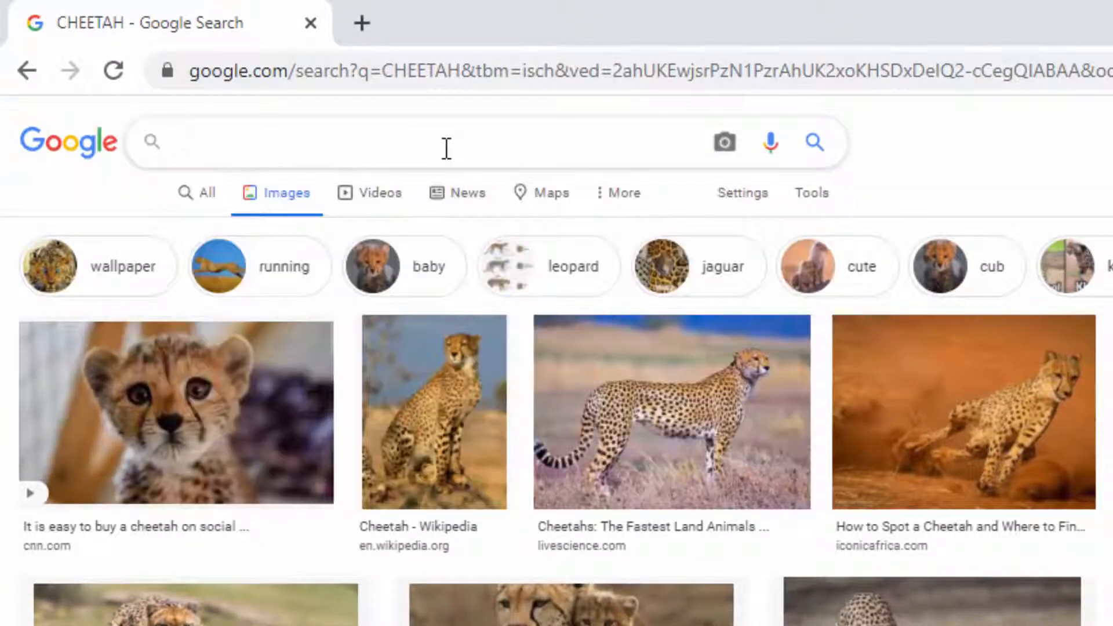
text(ELEP)
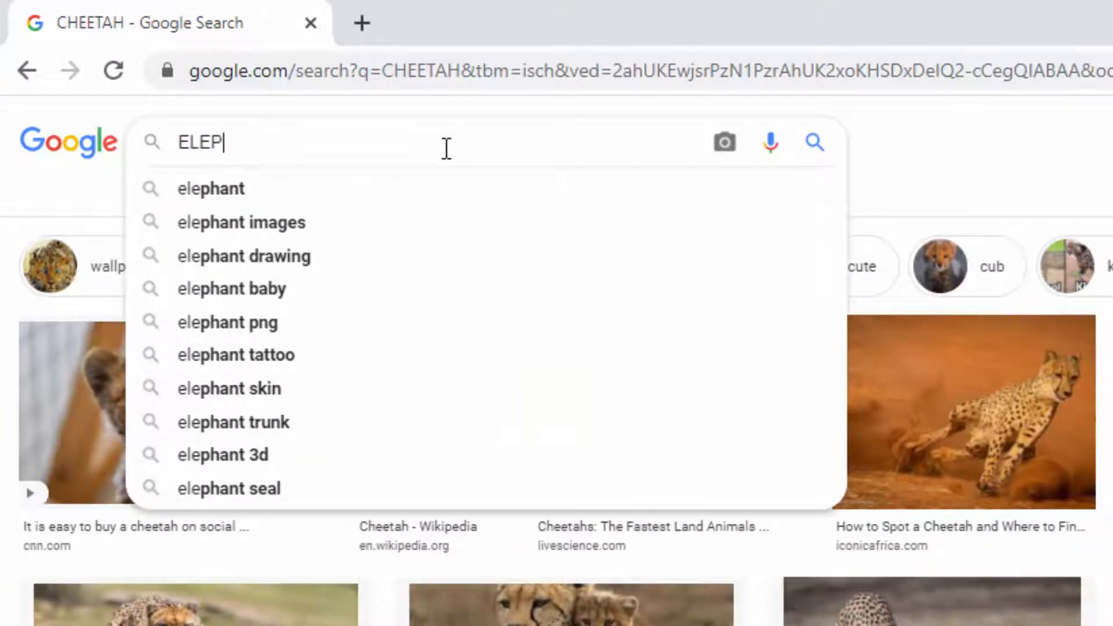
text(HANT)
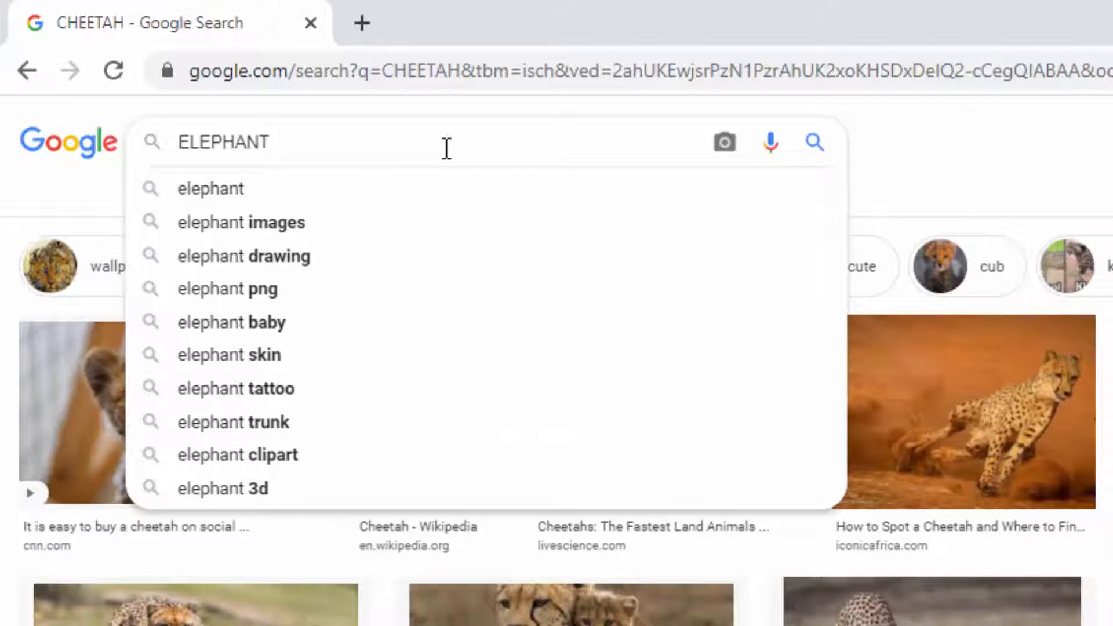
key(Return)
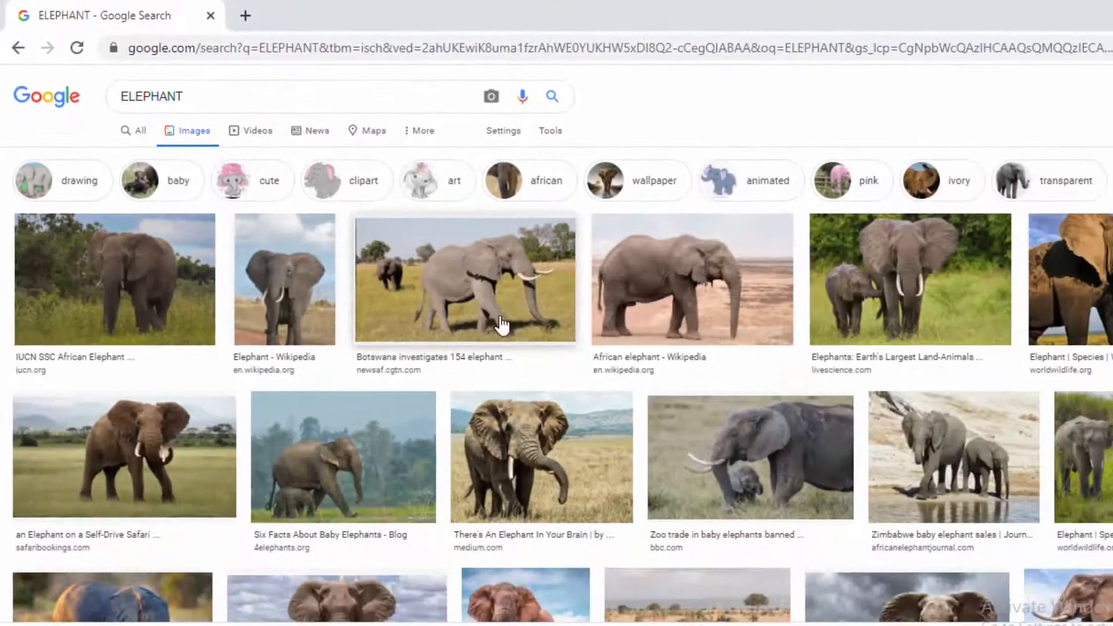
Look through the elephant image results and open the preview of the "Status Check for African Elephants" picture from nrdc.org.
scroll(761, 520, down, 3)
scroll(524, 373, down, 3)
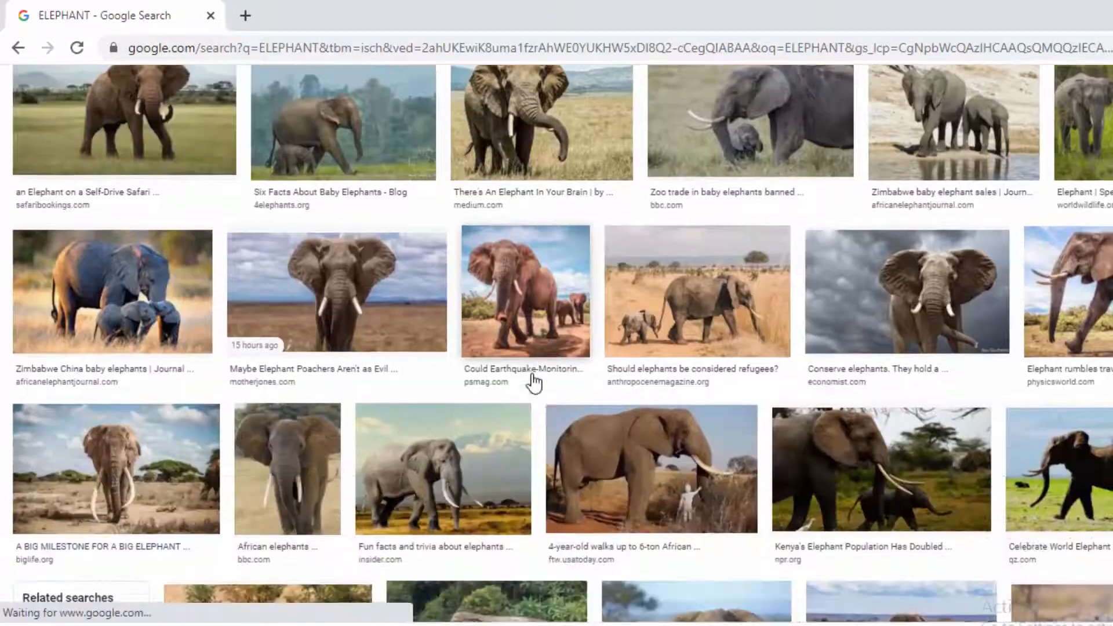
scroll(531, 373, up, 5)
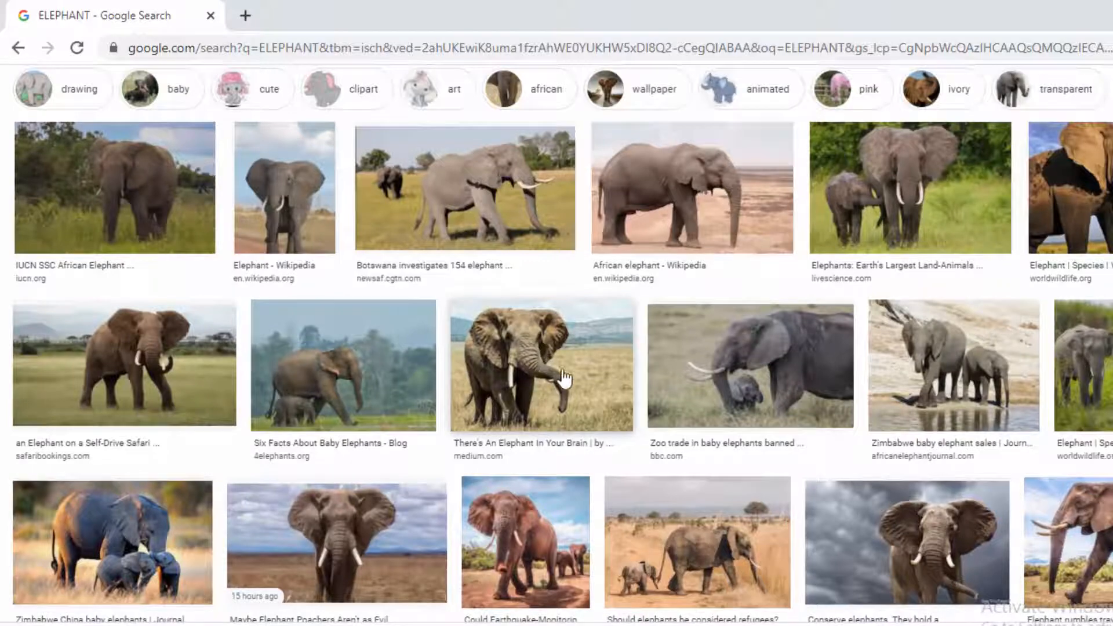
scroll(563, 378, down, 8)
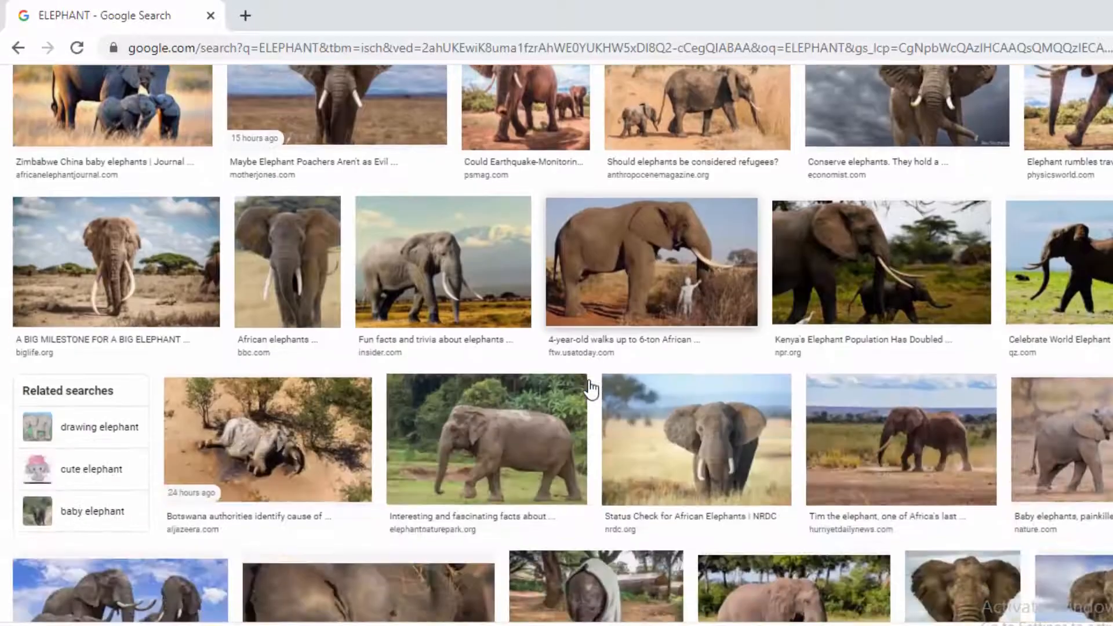
scroll(590, 388, down, 2)
scroll(589, 380, down, 2)
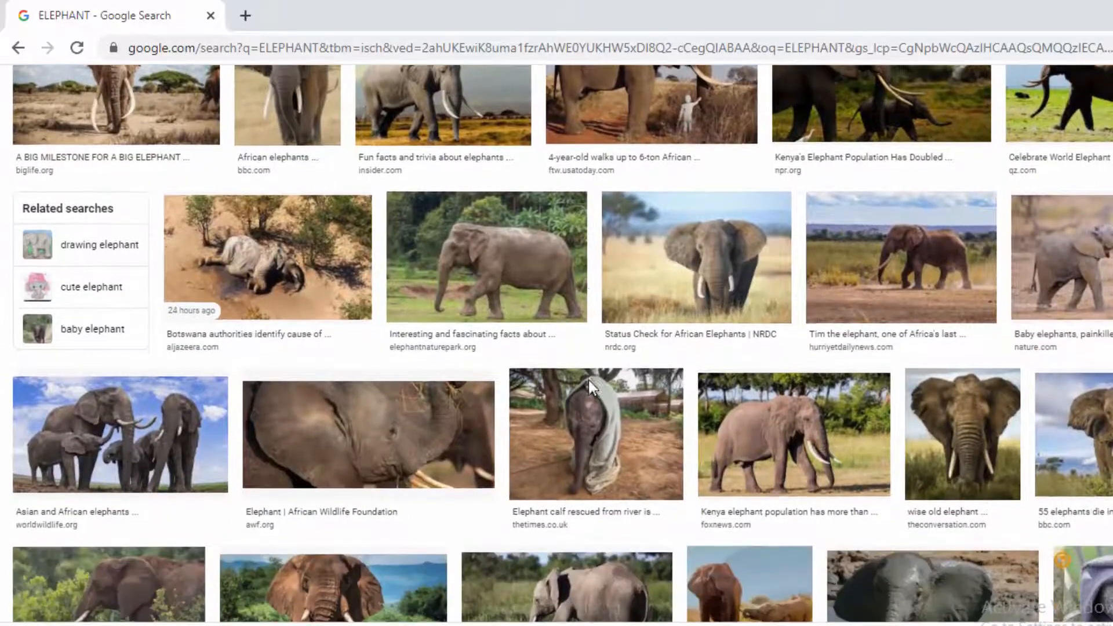
scroll(589, 380, down, 3)
scroll(590, 390, up, 3)
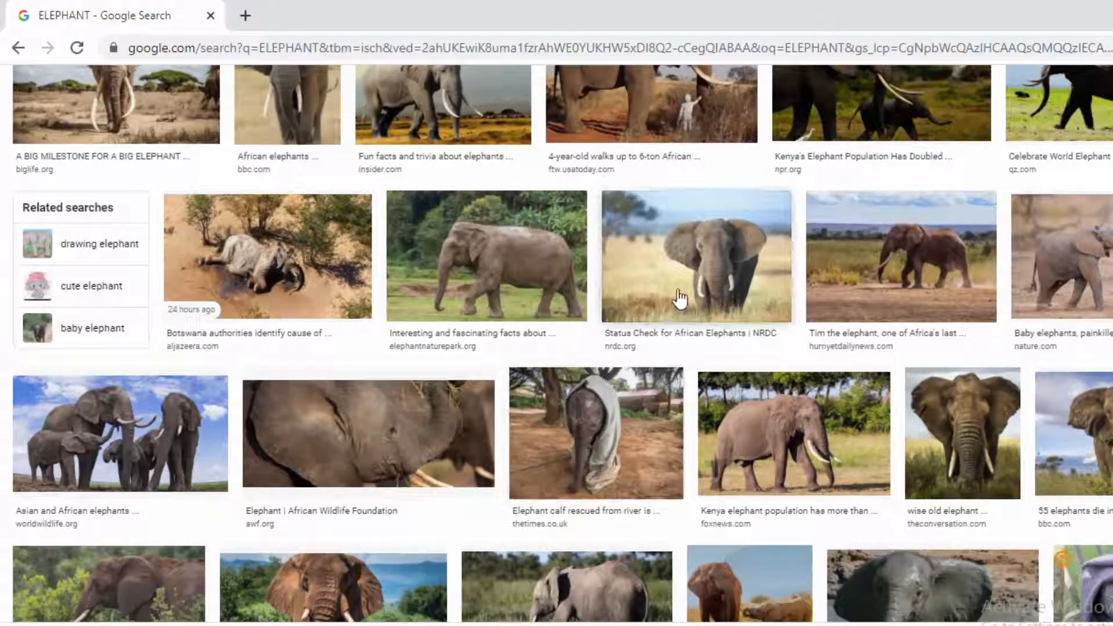
click(703, 261)
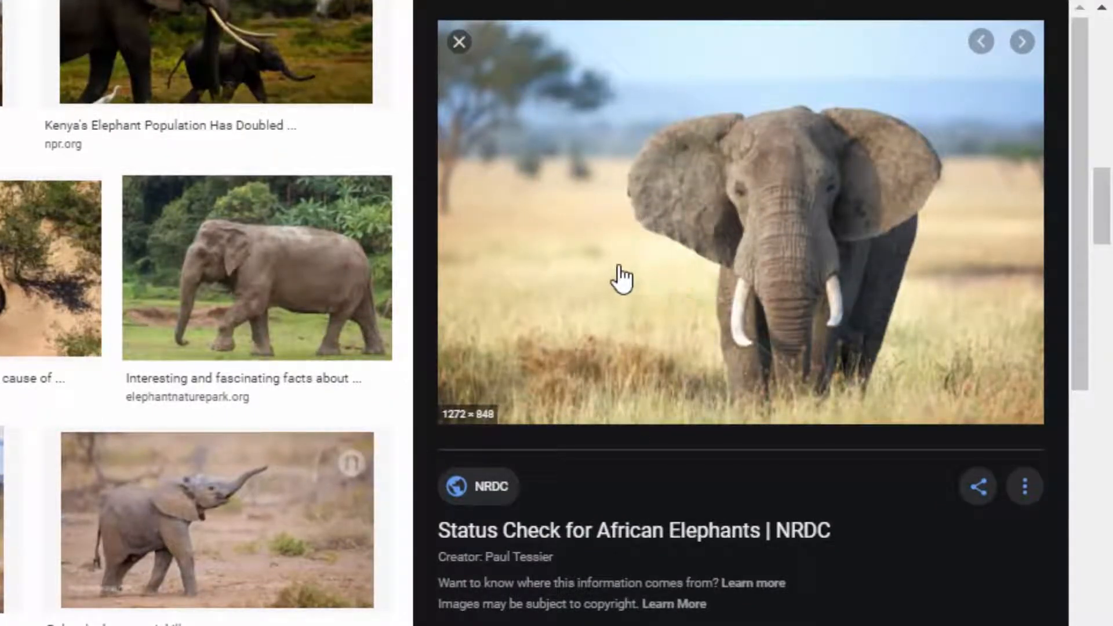
Save the previewed elephant image in the WILD ANIMALS folder under the file name ELEPHANT.
right_click(607, 233)
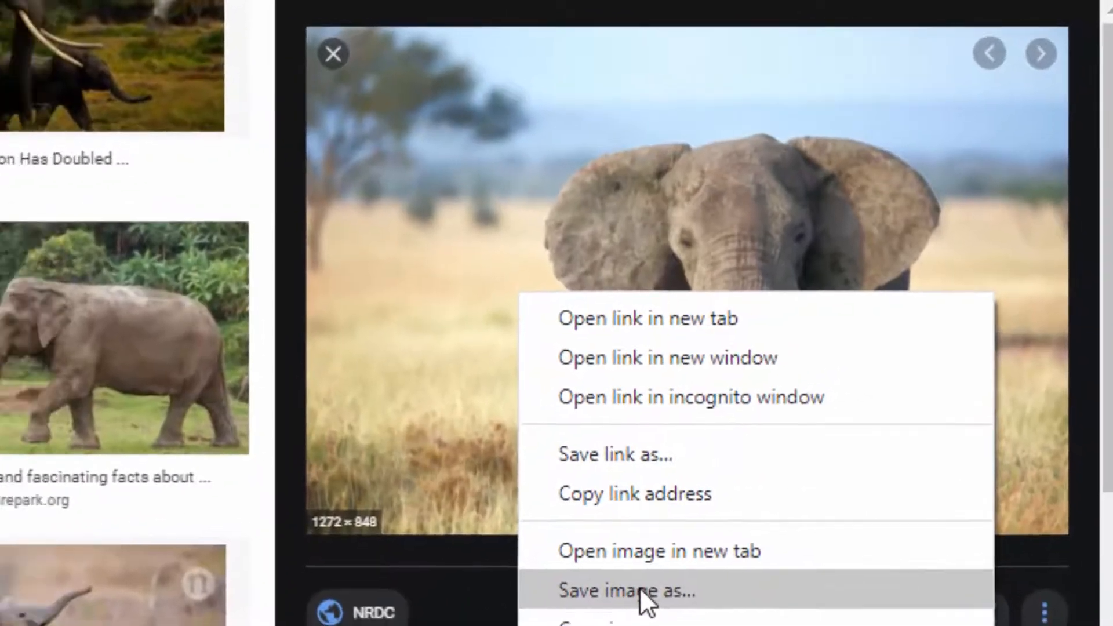
click(639, 589)
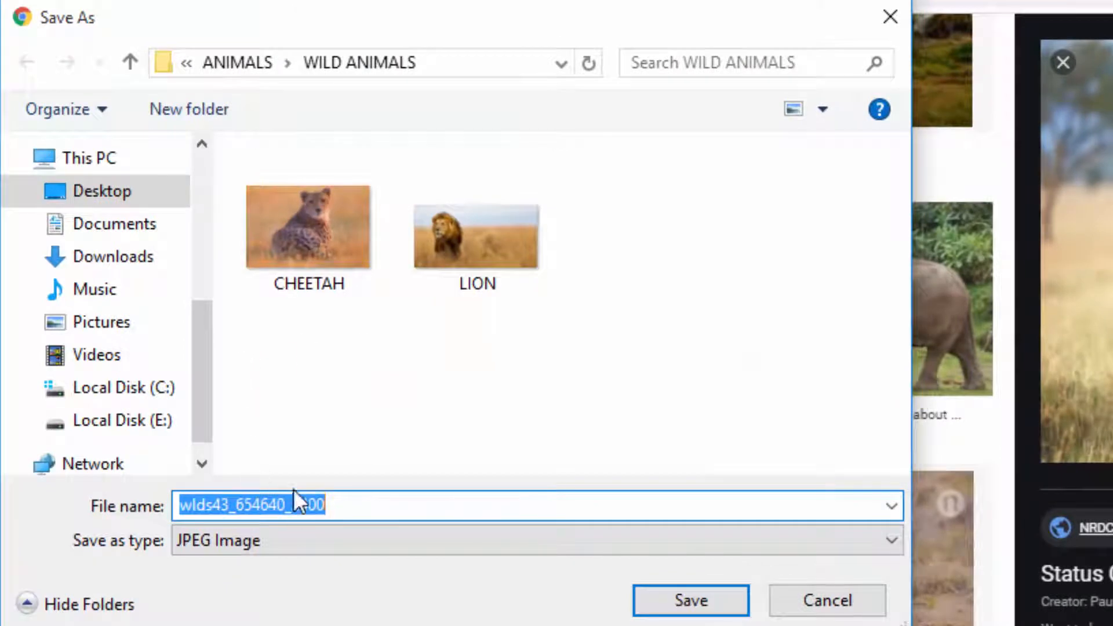
text(ELEPHANT)
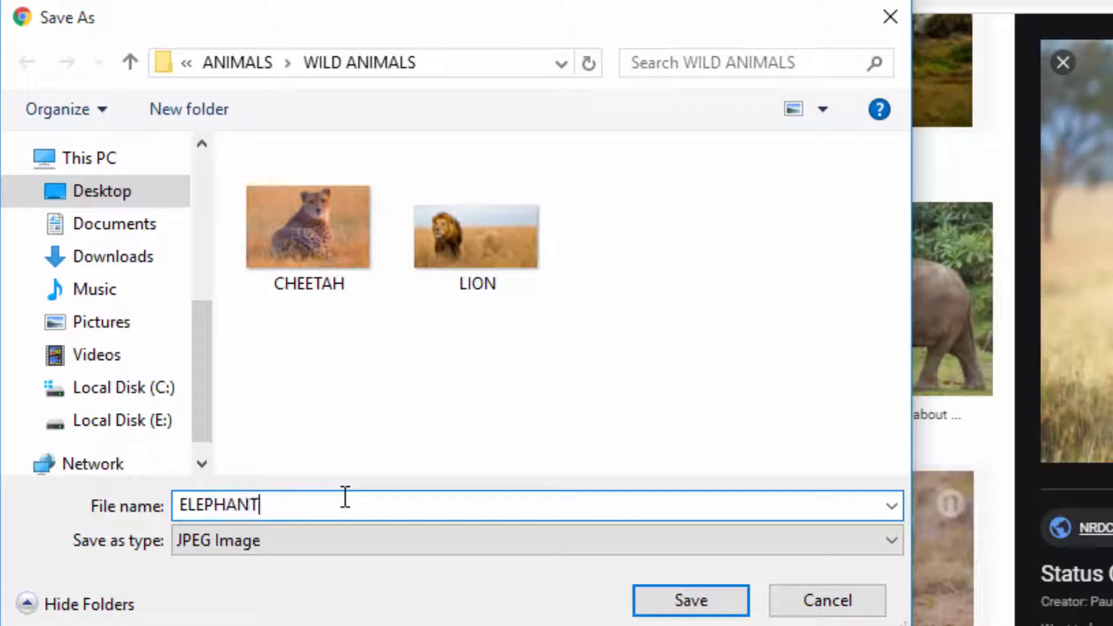
click(699, 609)
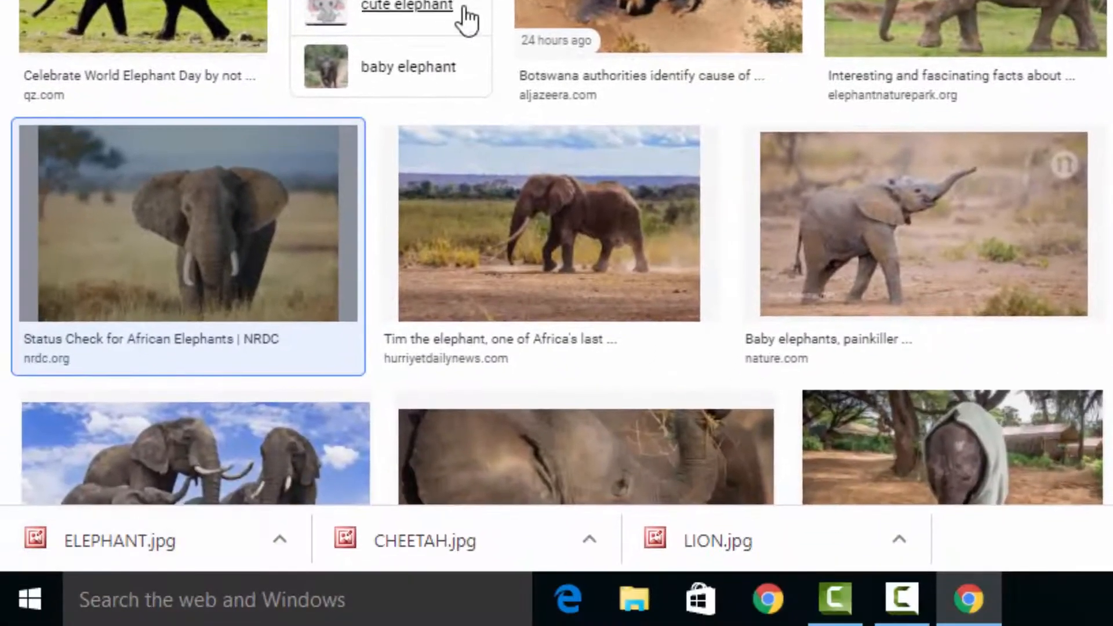
Replace the elephant query with "GOAT" and run the image search.
scroll(466, 20, up, 15)
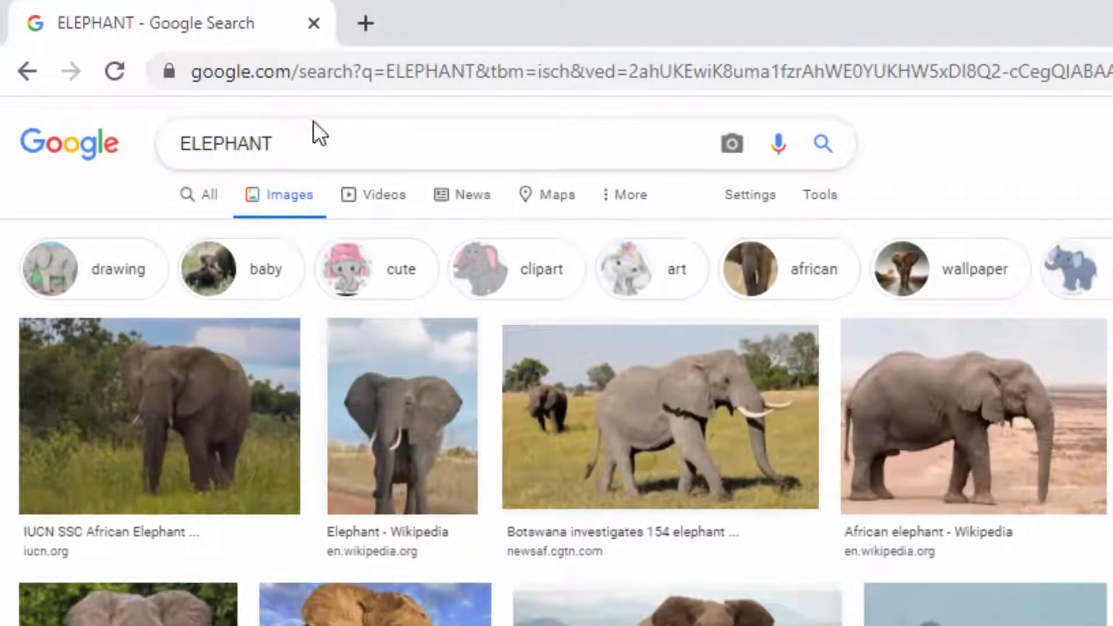
drag(288, 144, 2, 142)
text(GOAT)
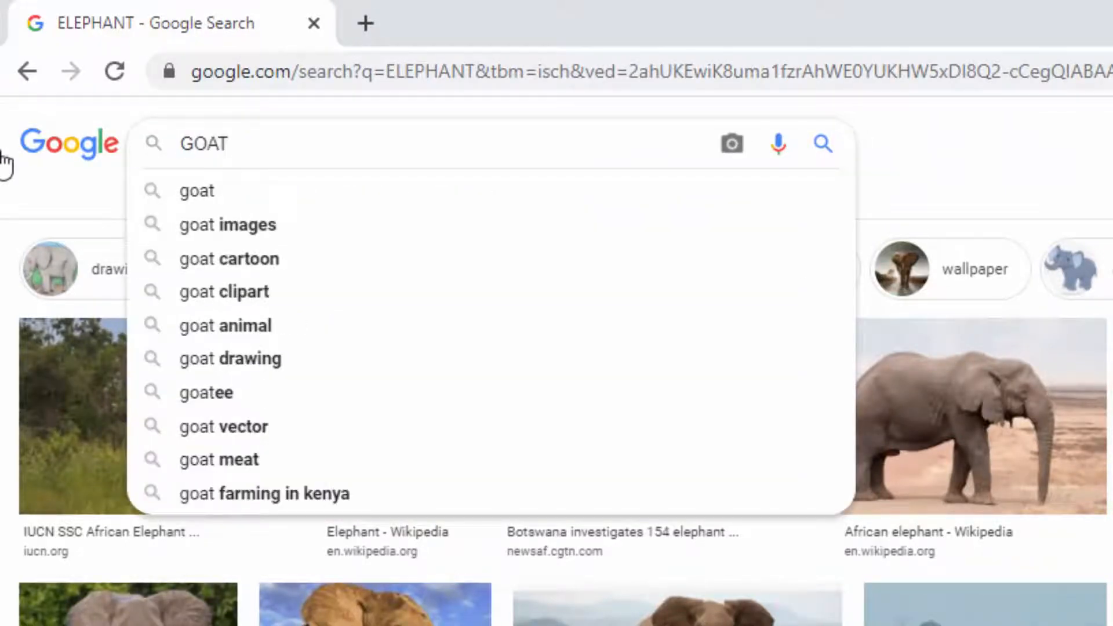
key(Return)
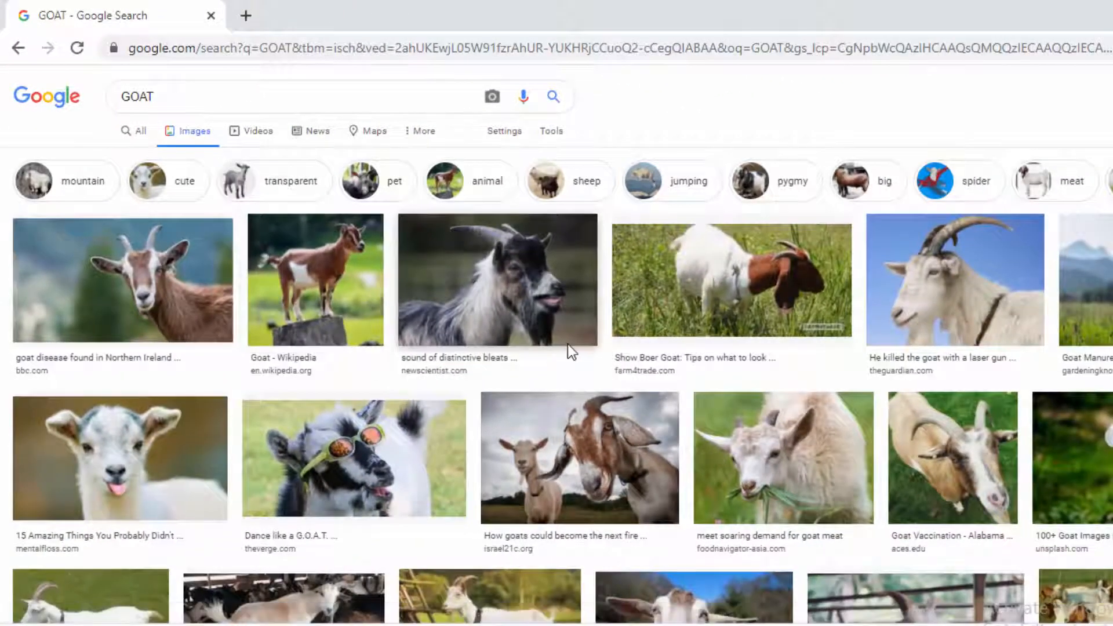
Look through the goat image results and open the preview of the "Dairy Goat Farmer" picture from writerstake.com.
scroll(568, 345, down, 5)
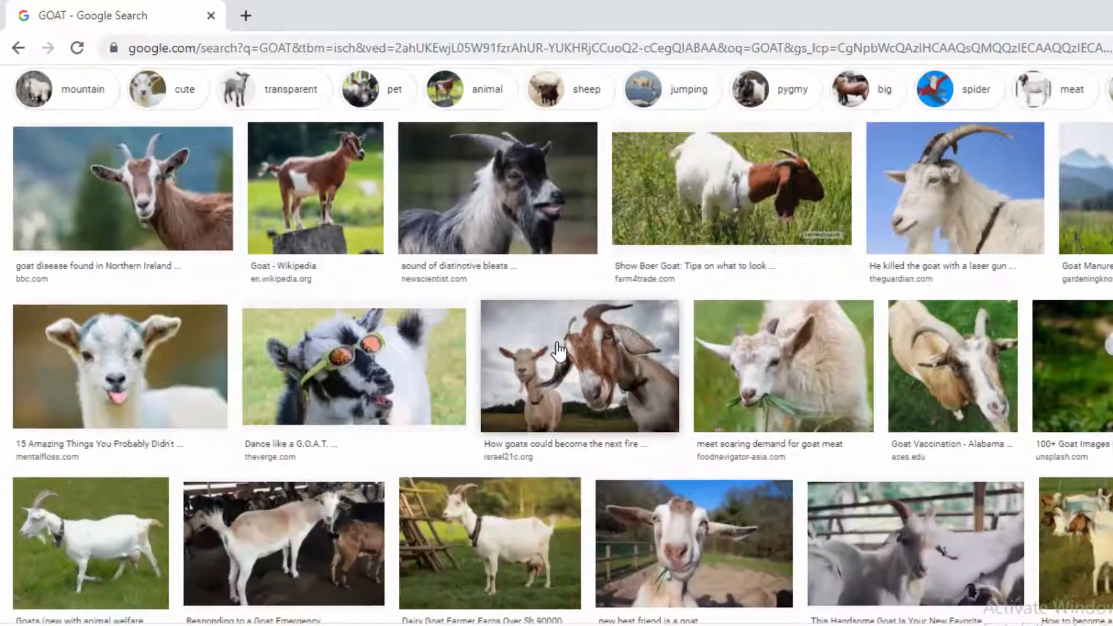
scroll(612, 375, down, 2)
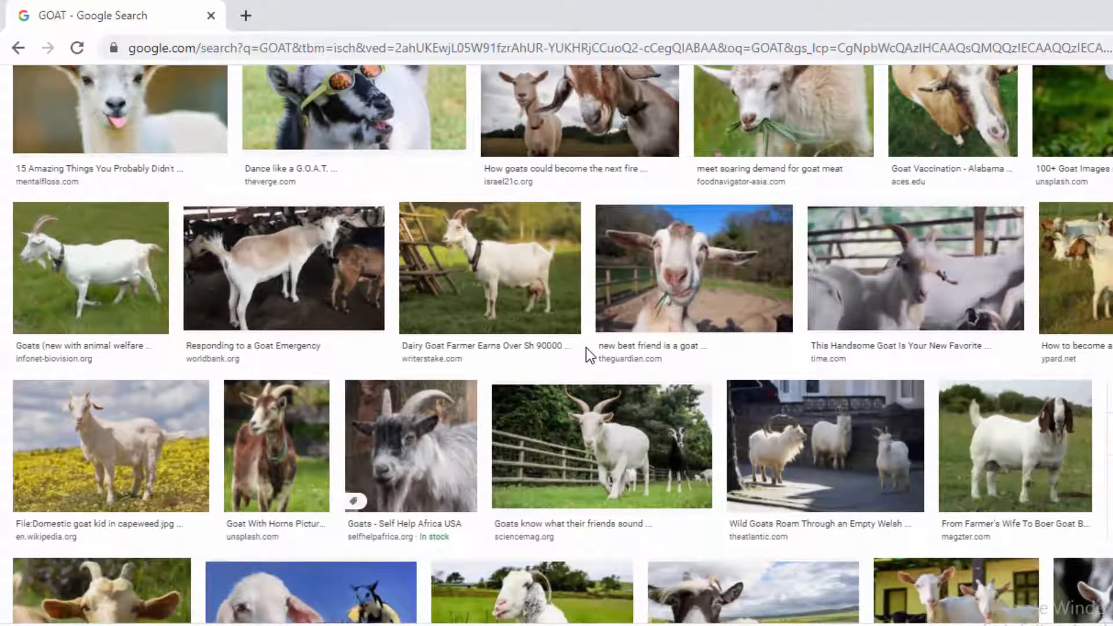
scroll(586, 348, down, 2)
scroll(586, 351, up, 4)
click(496, 335)
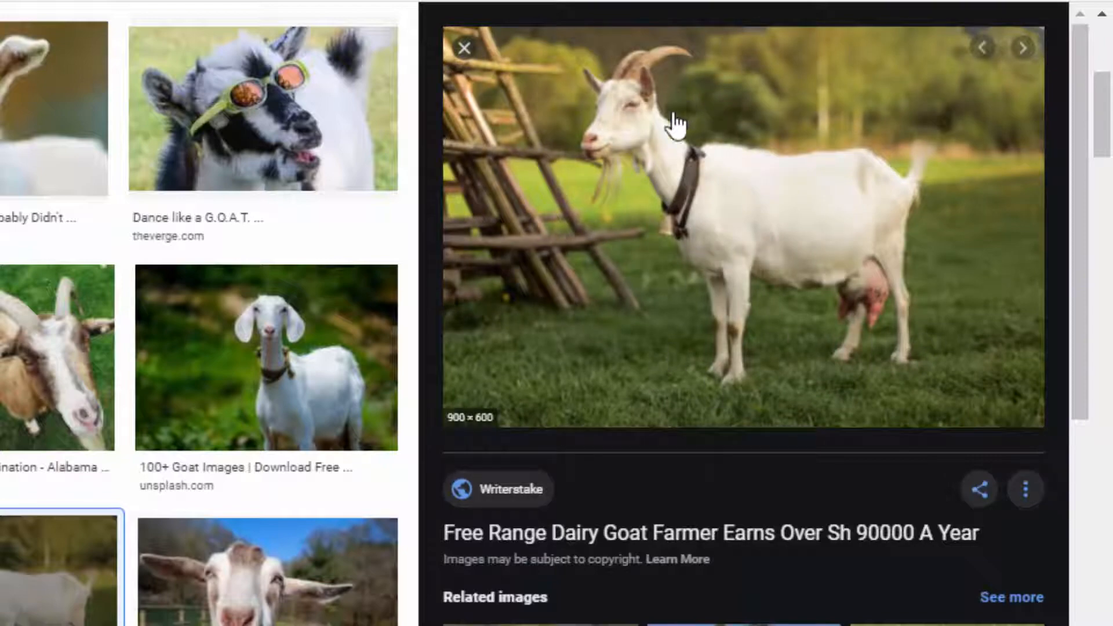
Start saving the previewed goat image and switch the destination from WILD ANIMALS to the DOMESTIC ANIMALS folder inside ANIMALS.
right_click(675, 194)
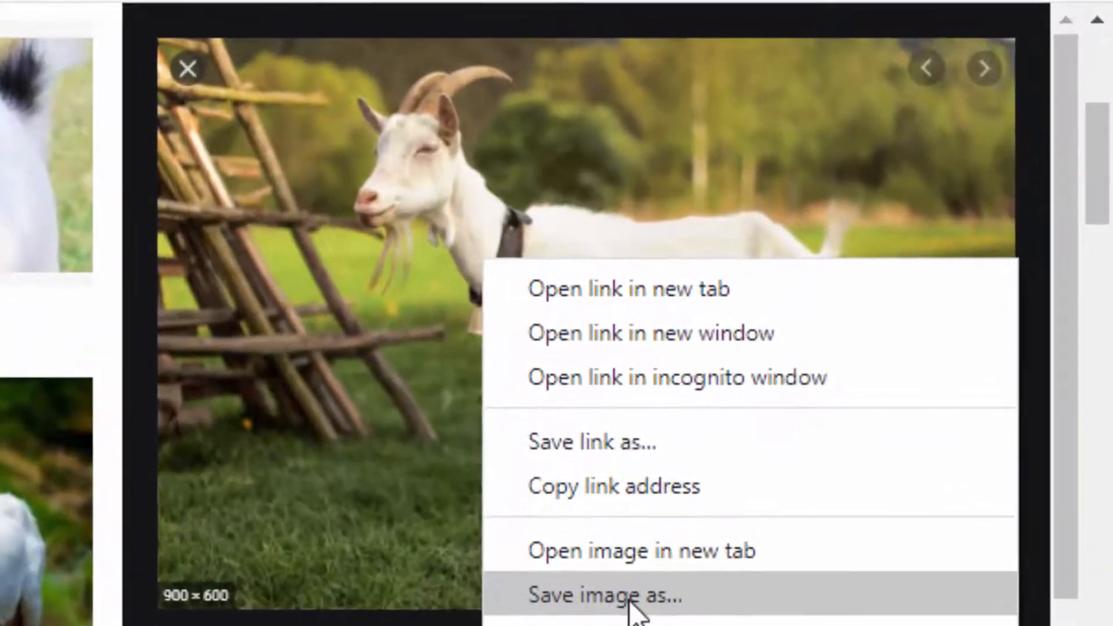
click(631, 595)
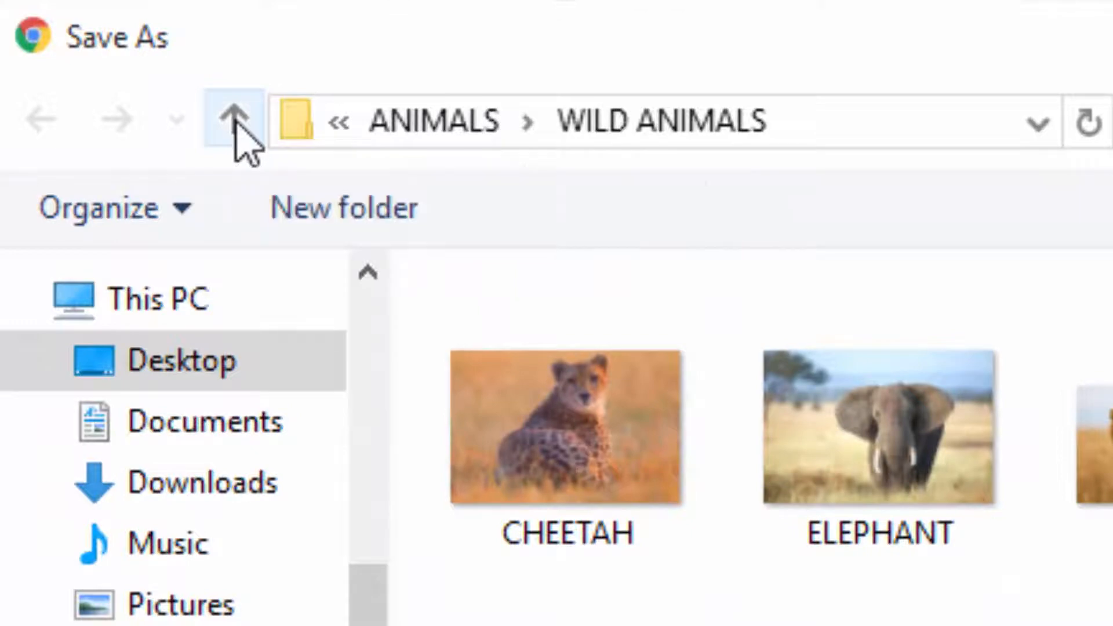
click(240, 123)
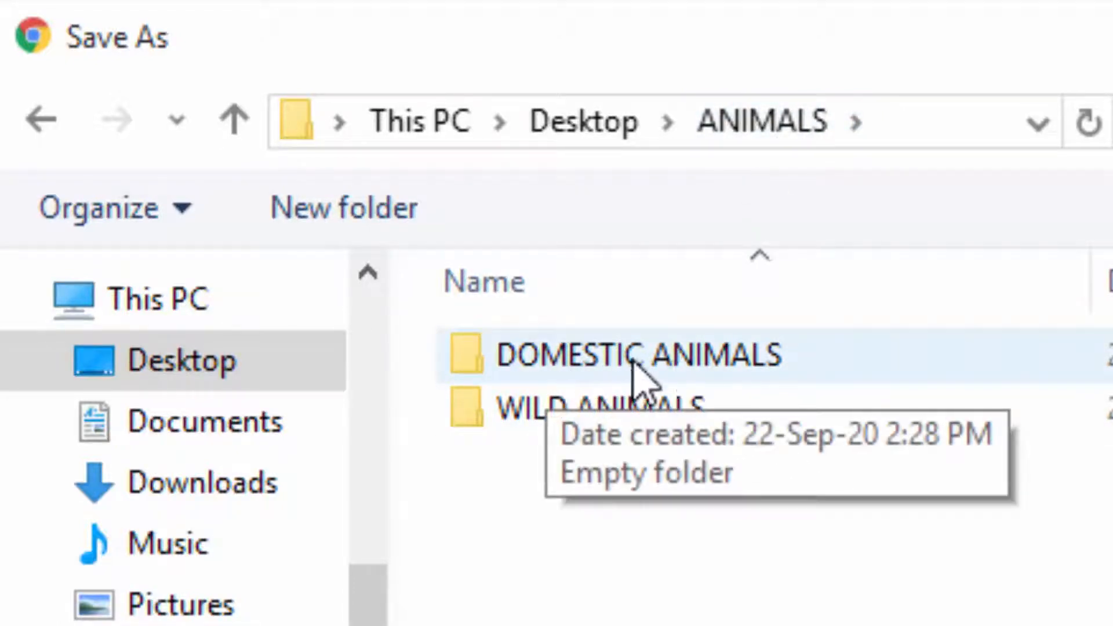
double_click(588, 352)
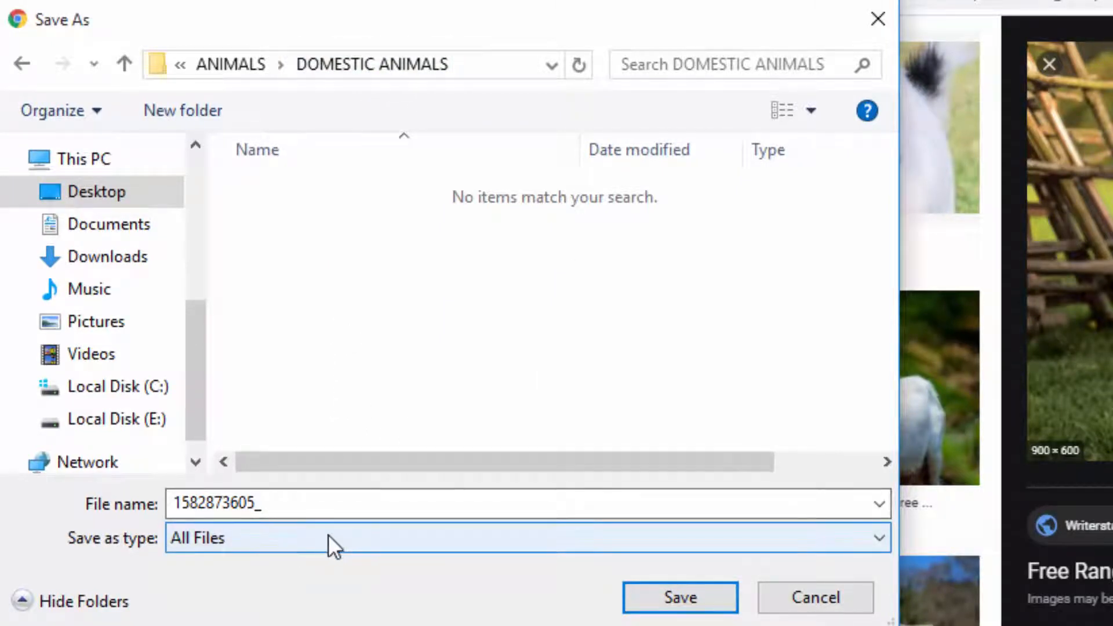
Name the goat image file GOAT and save it in the DOMESTIC ANIMALS folder.
click(255, 503)
double_click(265, 503)
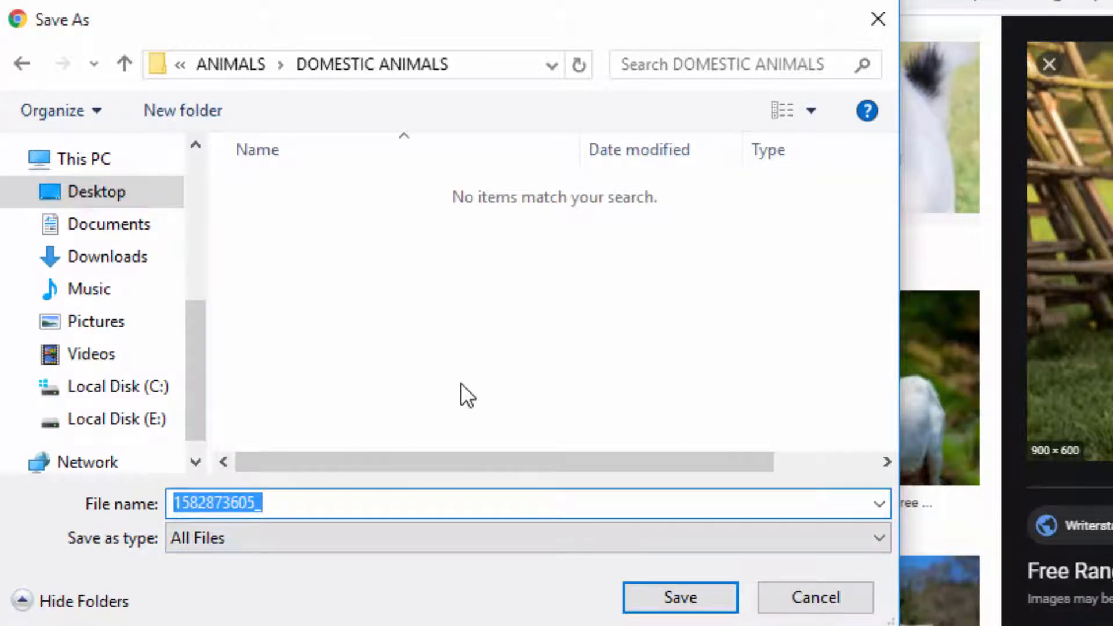
text(GOAT)
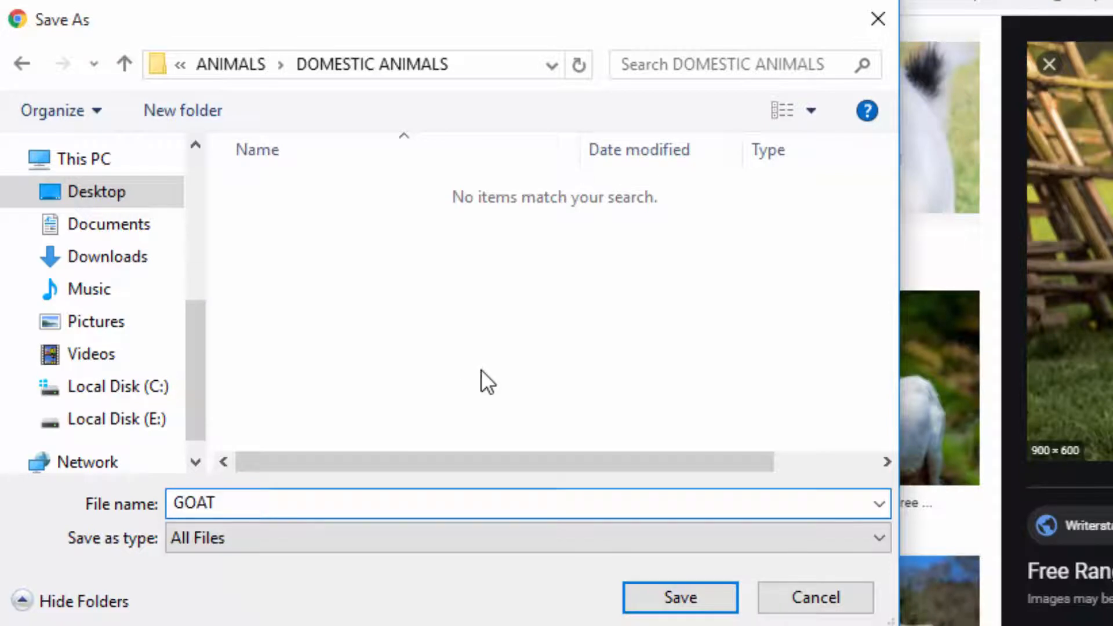
click(665, 598)
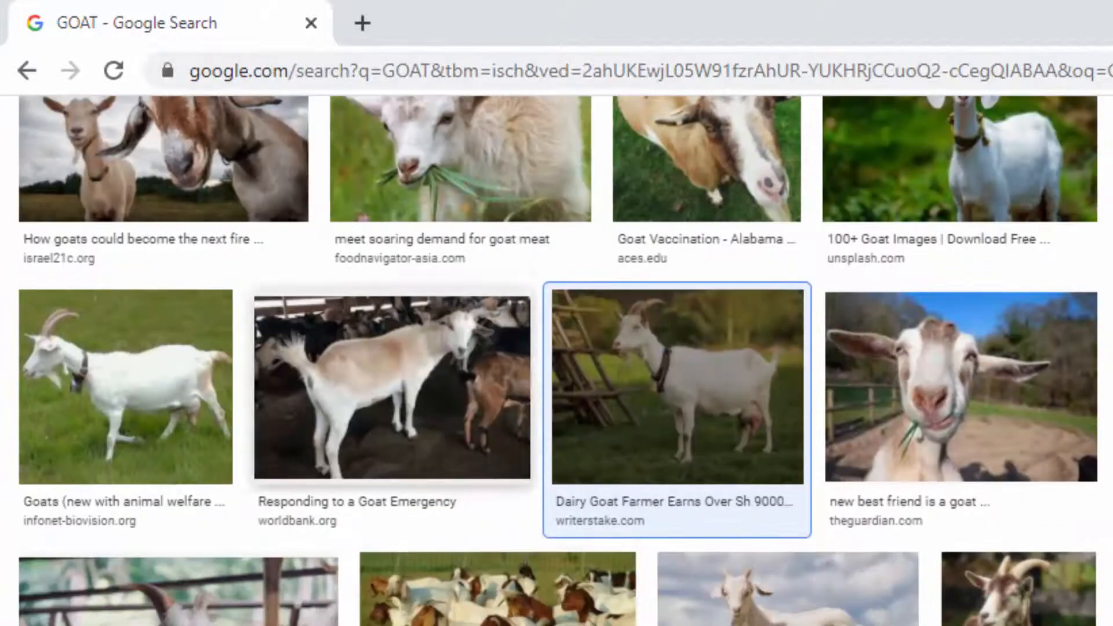
Replace the goat query with "SHEEP" and run the image search.
scroll(556, 360, up, 10)
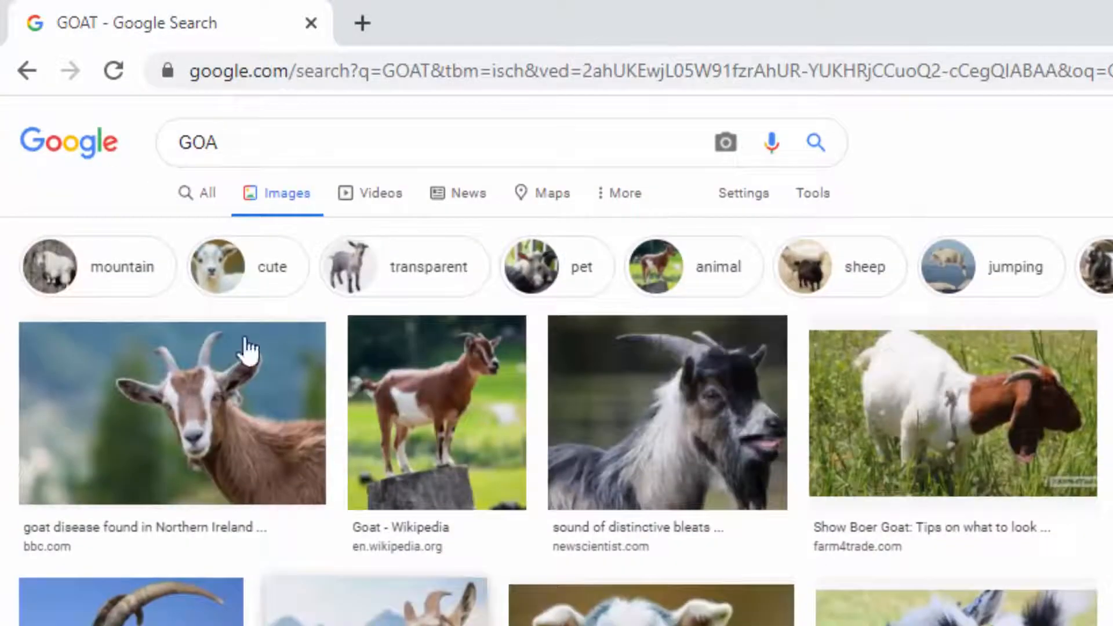
click(247, 142)
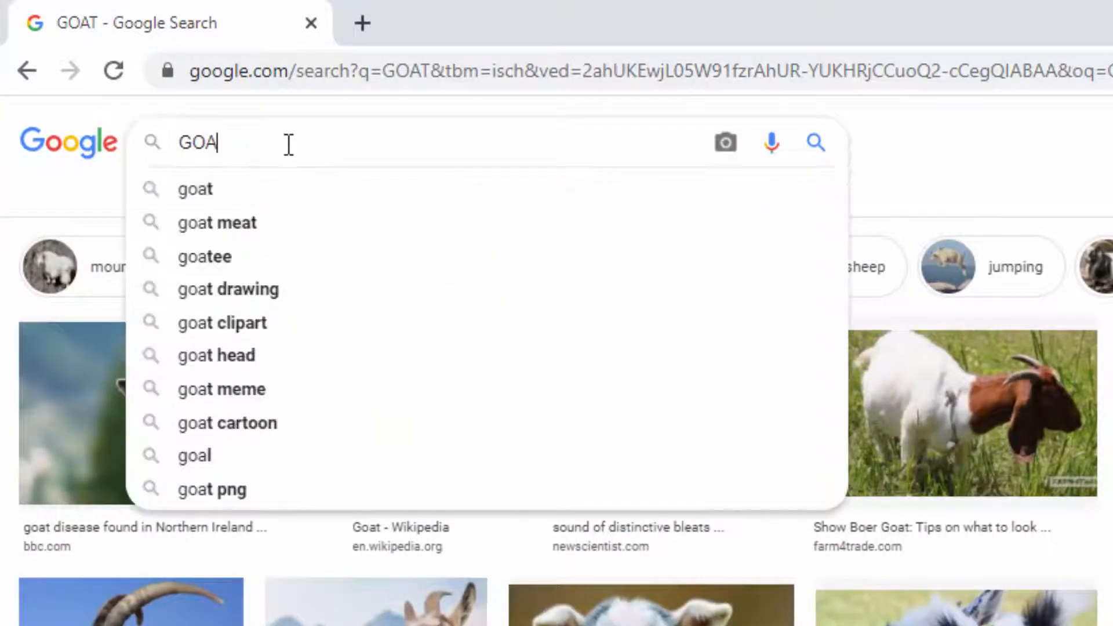
key(BackSpace)
key(BackSpace)
key(BackSpace)
text(SHEEP)
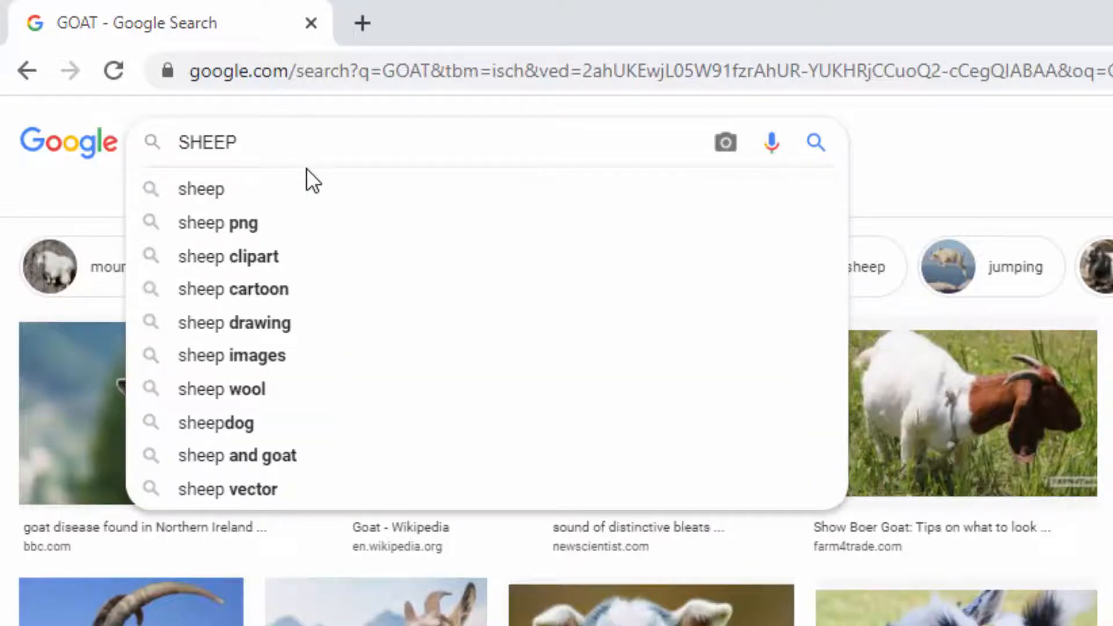
key(Return)
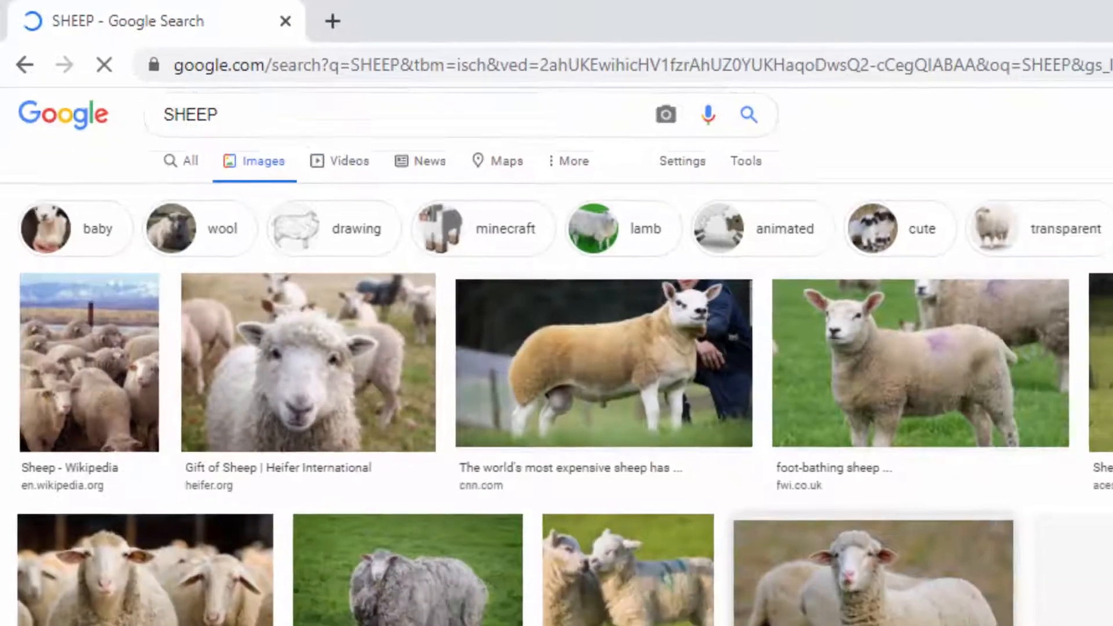
Look through the sheep image results and open the preview of the "8 Sheep That Don't Require Shearing" picture from modernfarmer.com.
scroll(634, 547, down, 5)
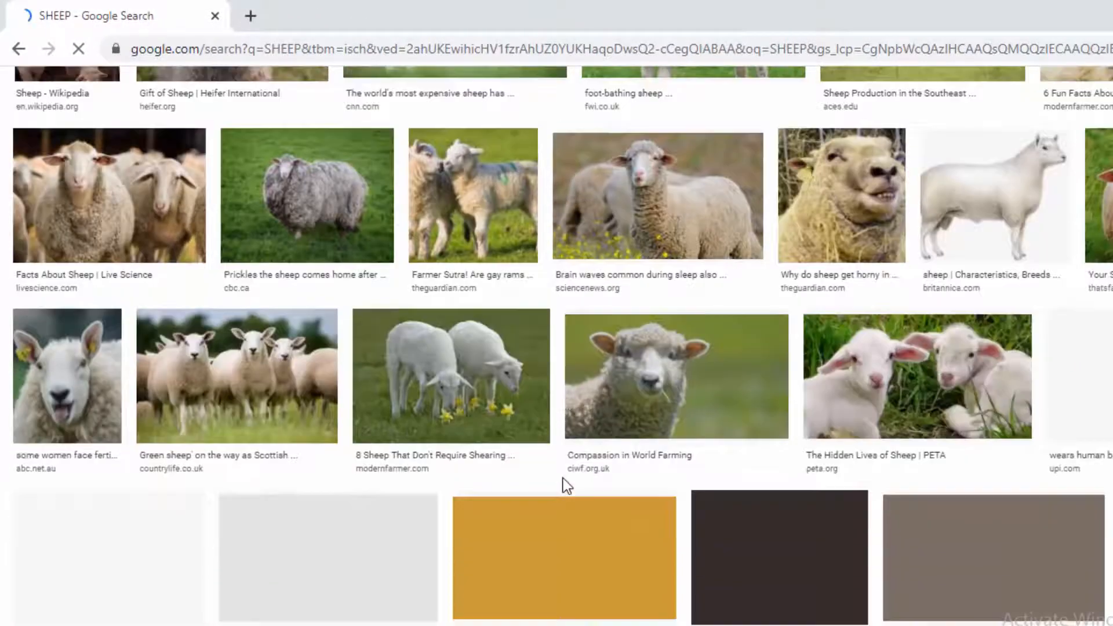
scroll(565, 484, down, 3)
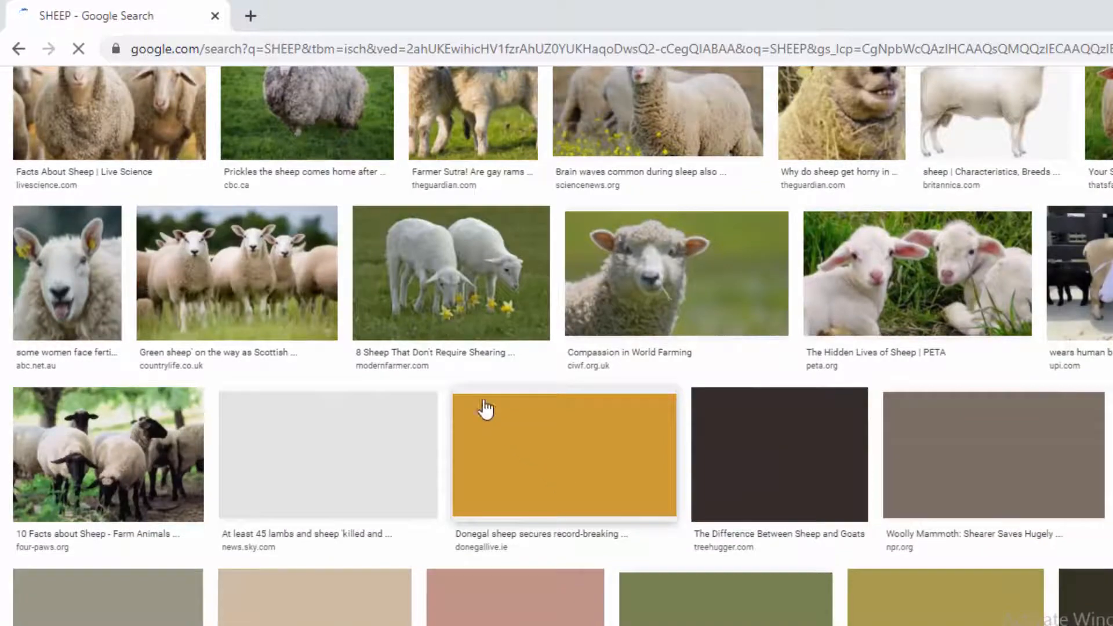
click(454, 288)
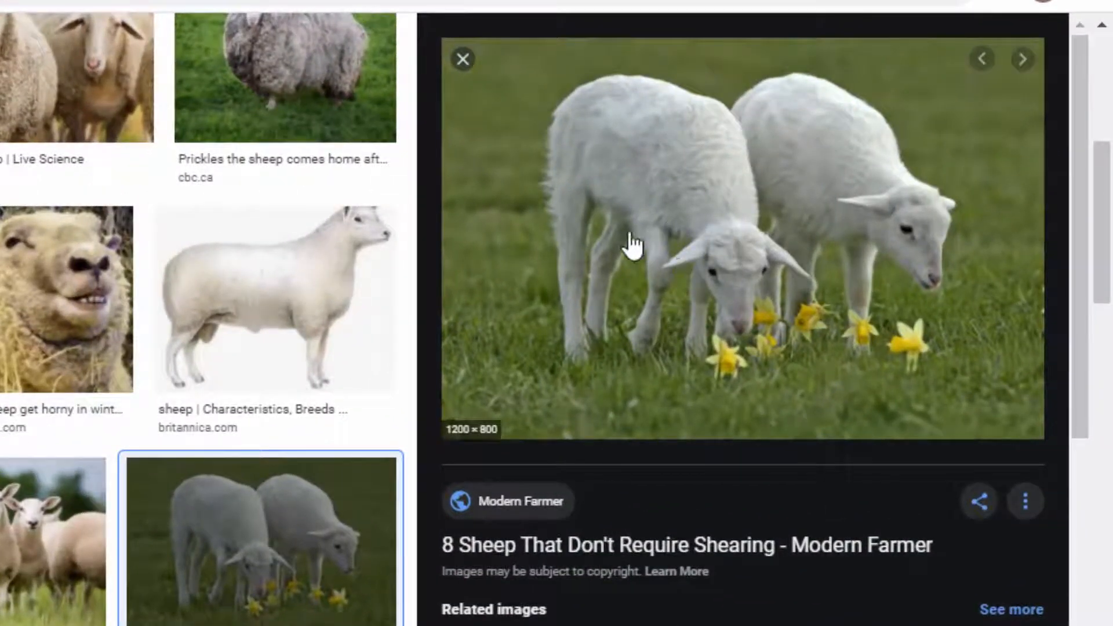
Save the previewed sheep image in the DOMESTIC ANIMALS folder under the file name SHEEP.
right_click(685, 154)
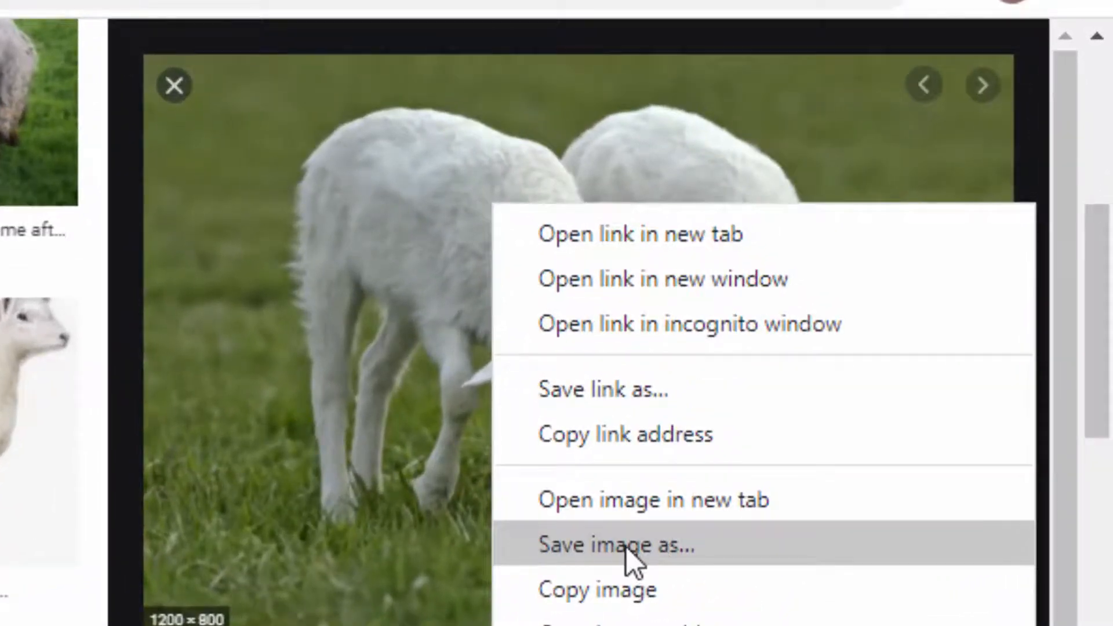
click(627, 547)
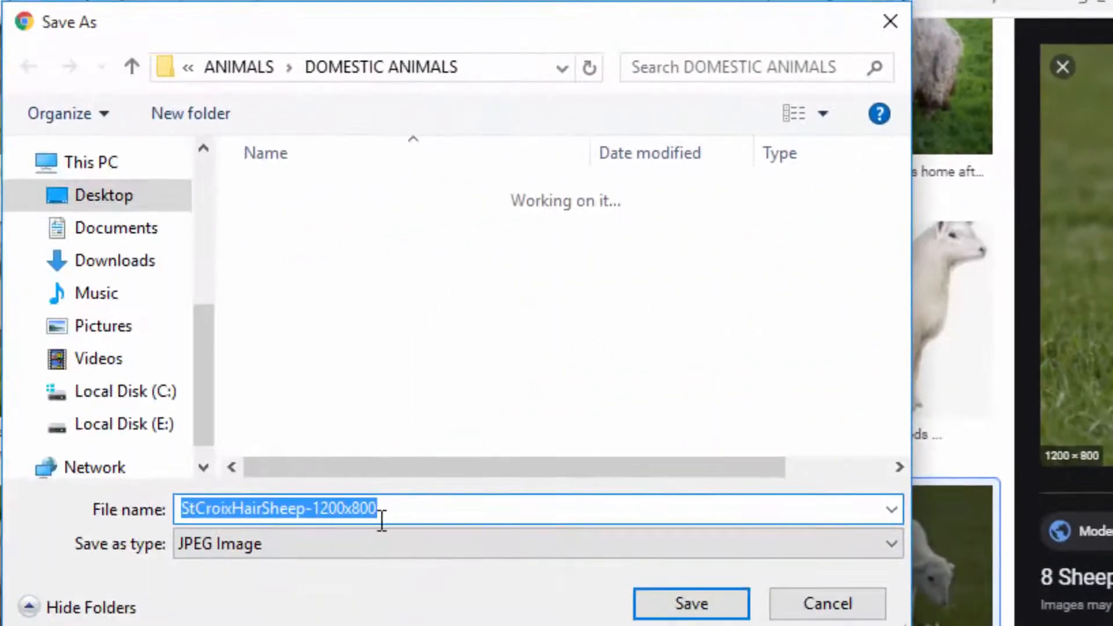
text(s)
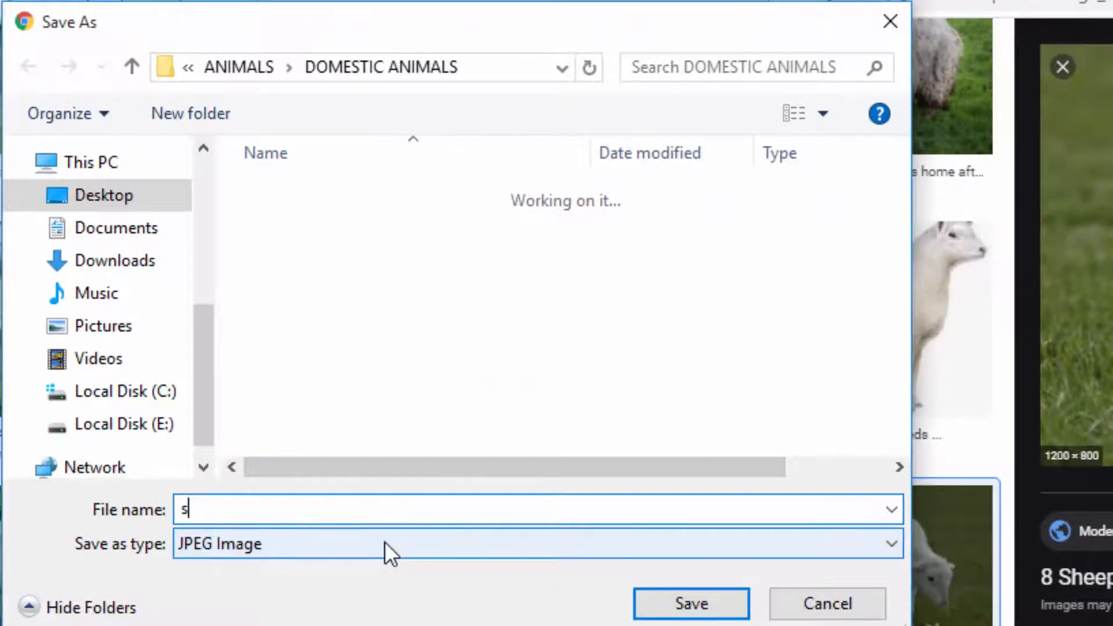
text(hee)
key(BackSpace)
text(SHEEP)
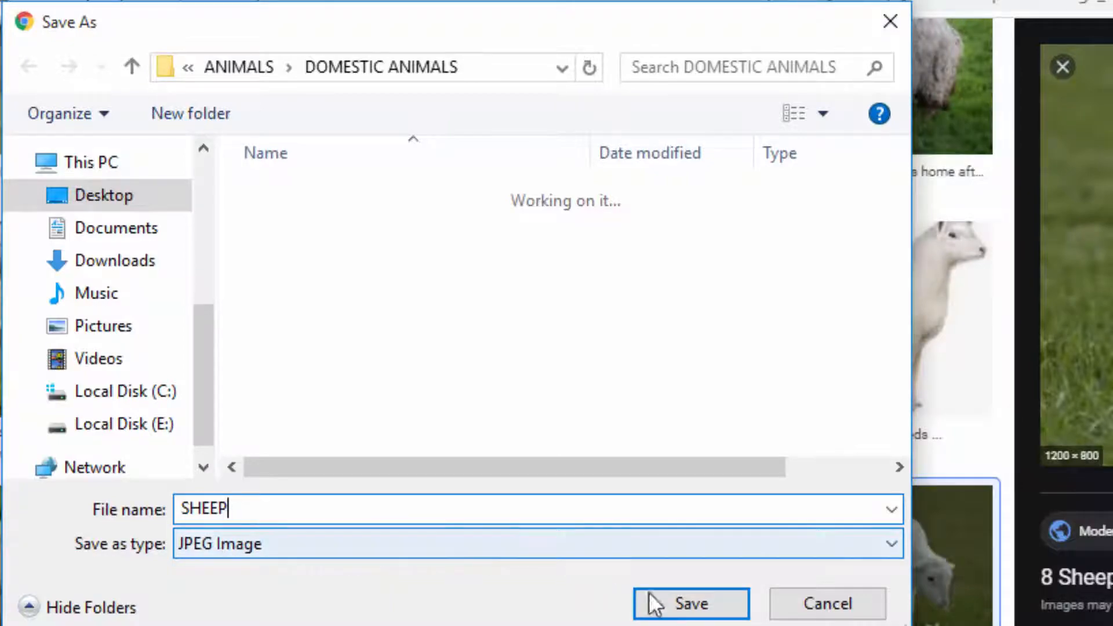
click(696, 614)
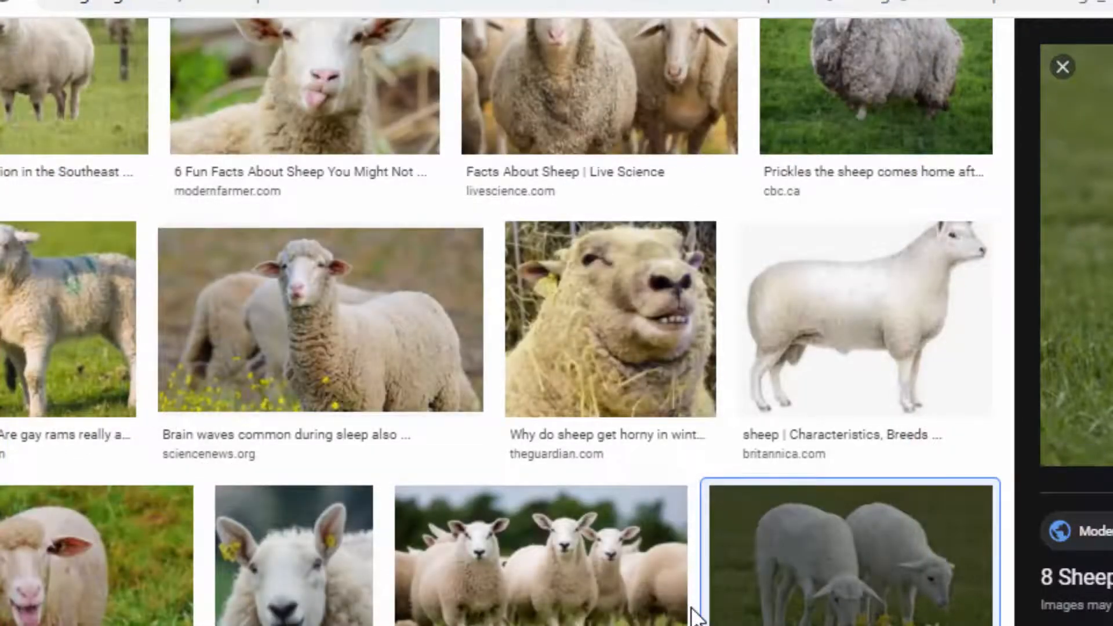
Replace the sheep query with "COW" and run the image search.
scroll(545, 530, up, 5)
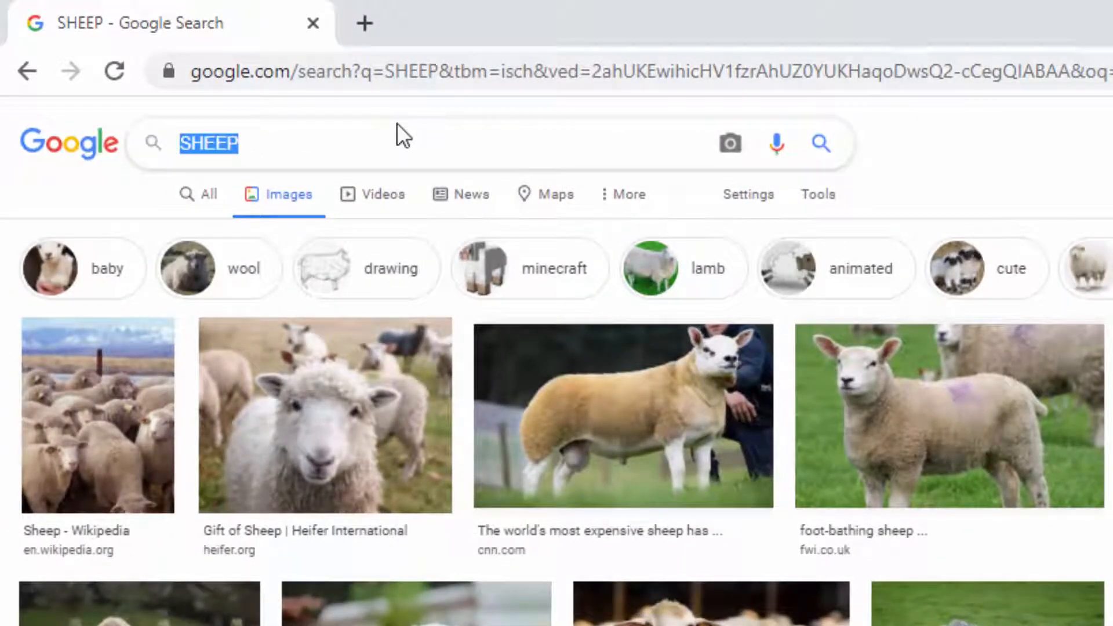
text(COW)
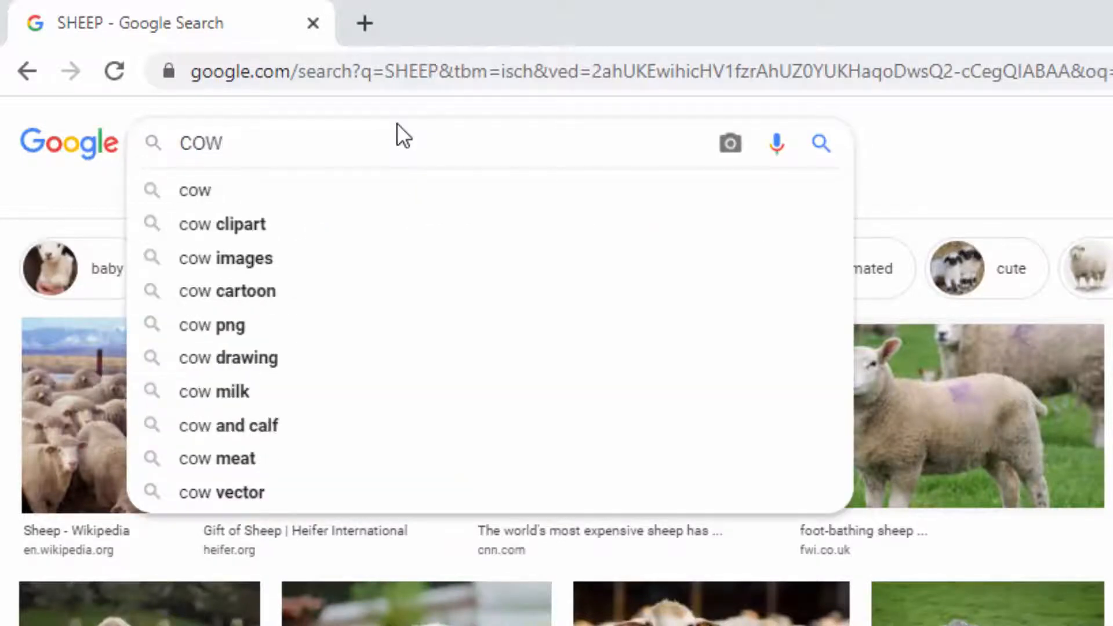
key(Return)
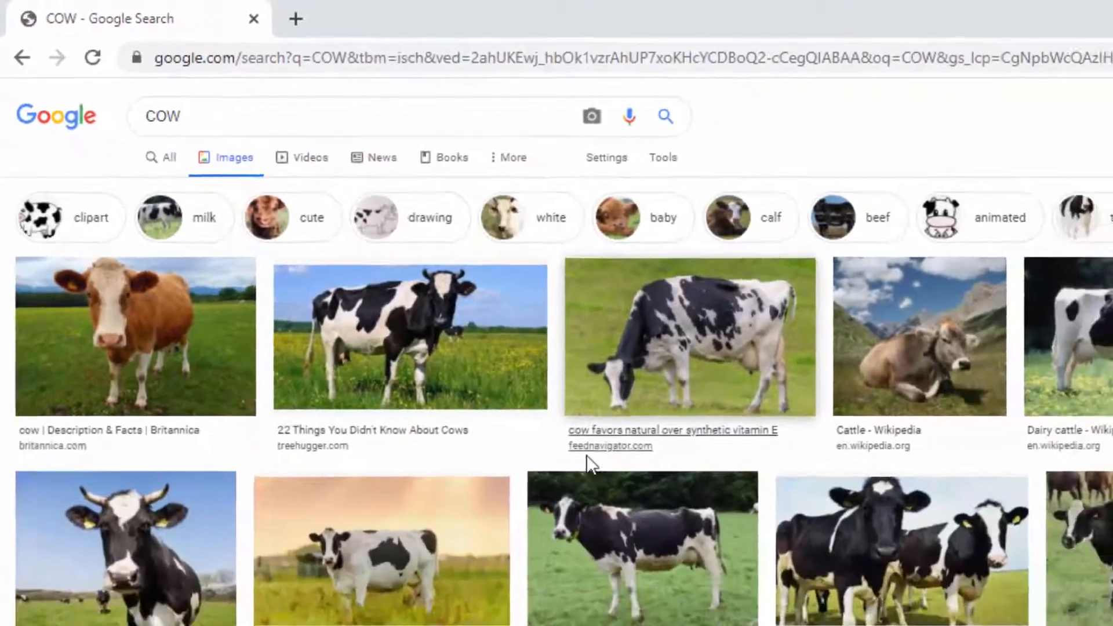
Look through the cow image results and open the preview of the "How to determine when a cow is in heat" picture from Farm and Dairy.
scroll(587, 464, down, 5)
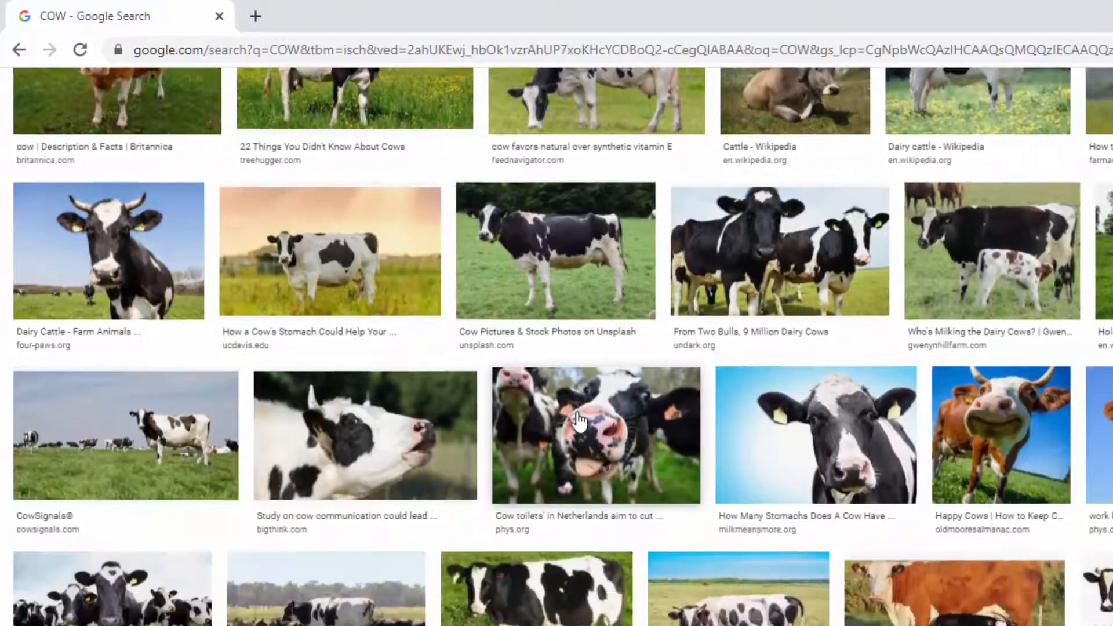
scroll(580, 420, down, 6)
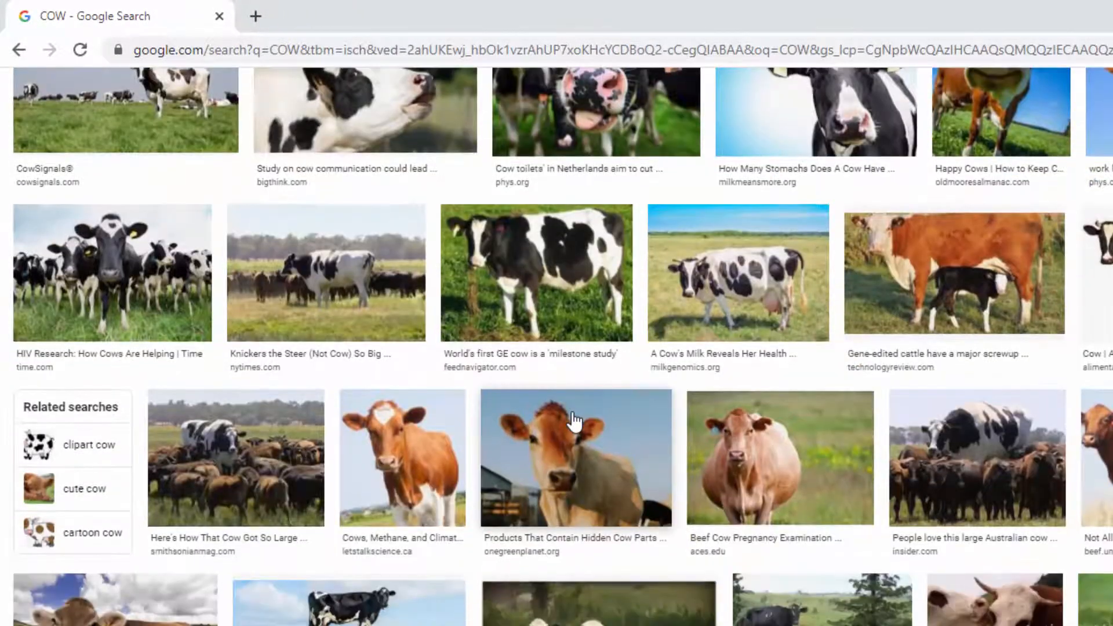
scroll(574, 420, down, 3)
scroll(574, 420, down, 3)
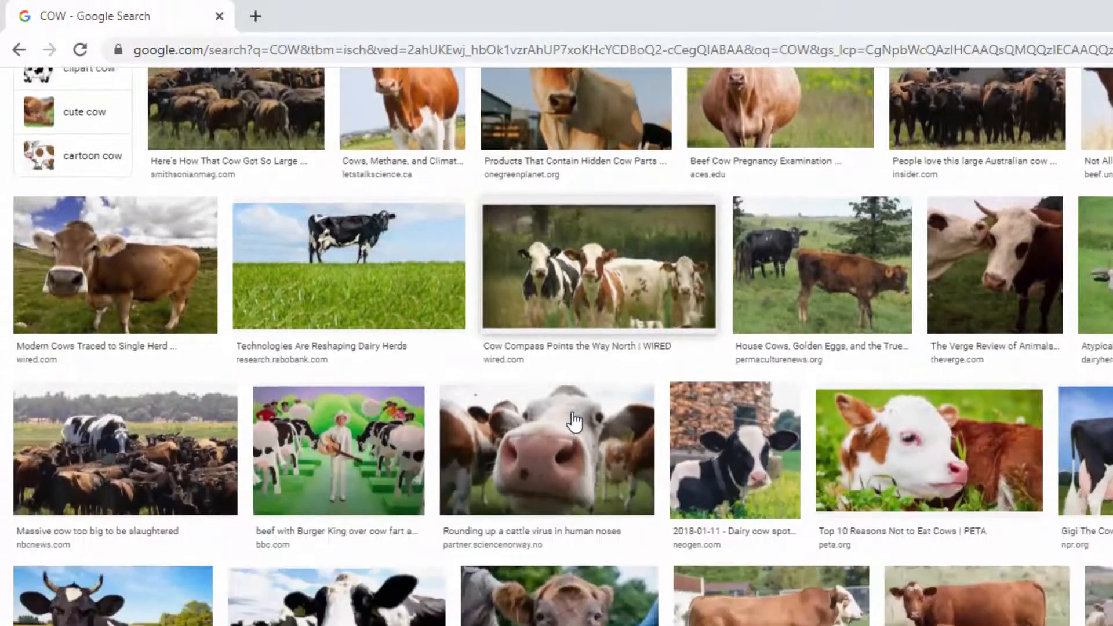
scroll(646, 410, up, 3)
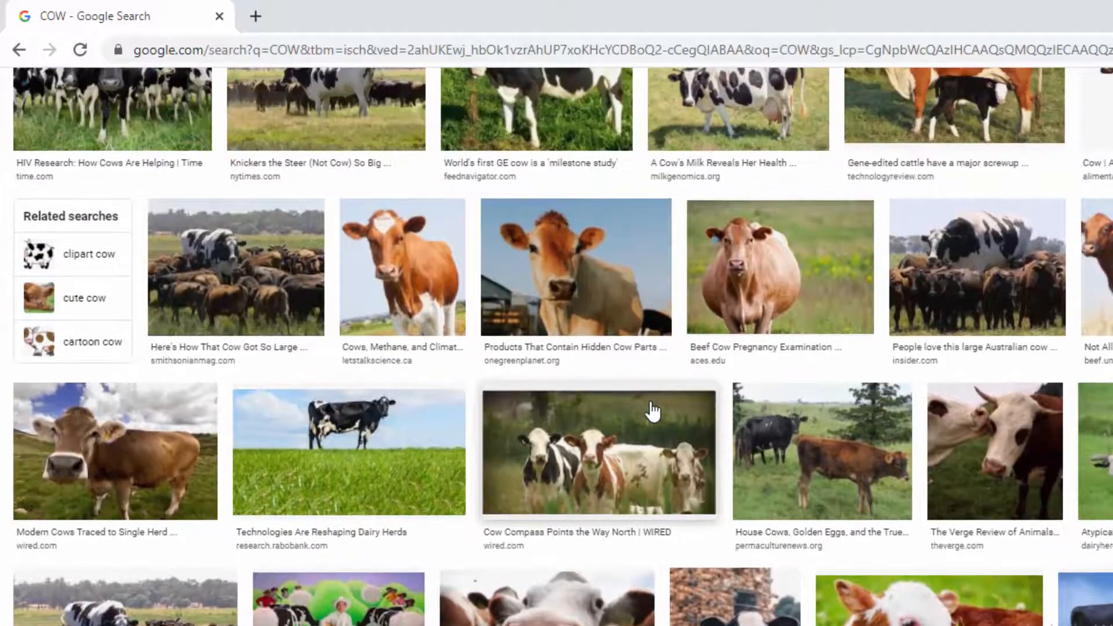
scroll(654, 410, up, 12)
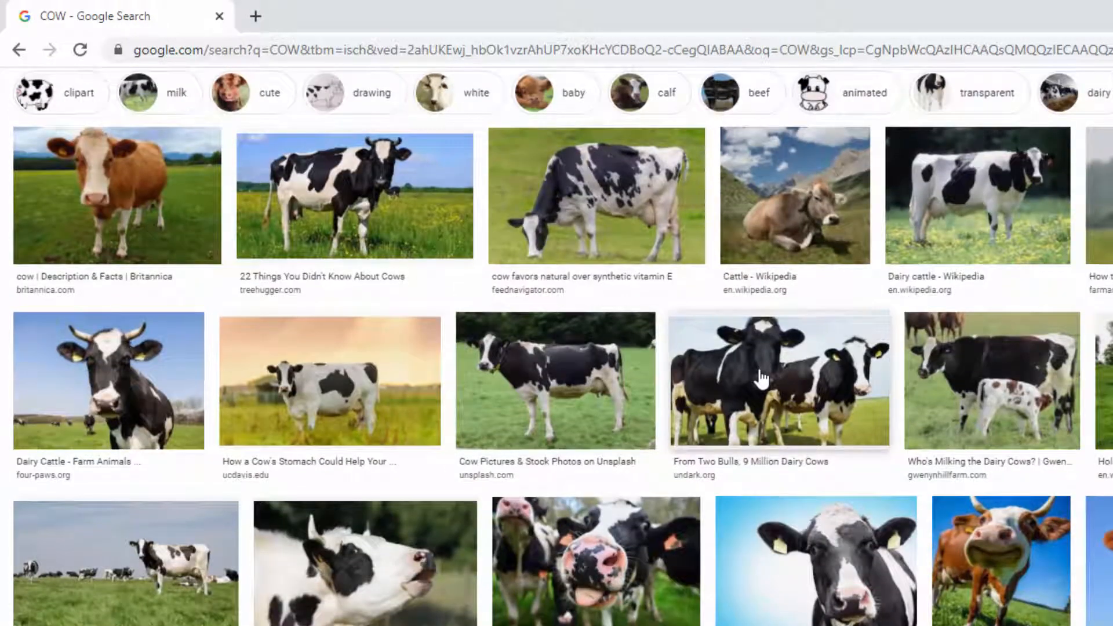
scroll(759, 377, up, 2)
click(1099, 290)
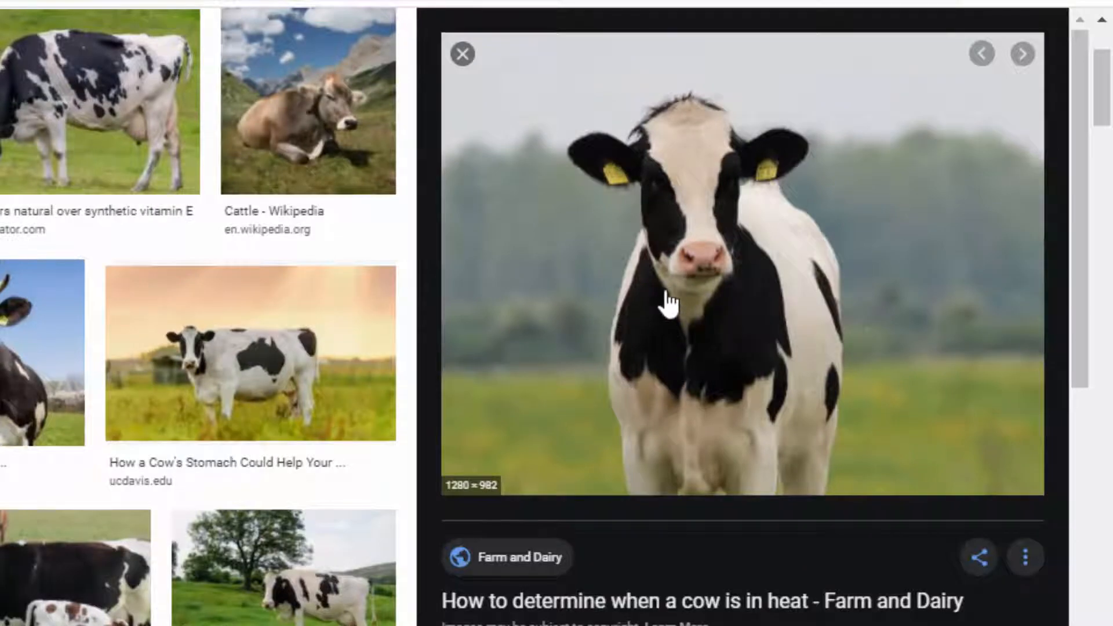
Save the previewed cow image in the DOMESTIC ANIMALS folder under the file name COW.
right_click(677, 248)
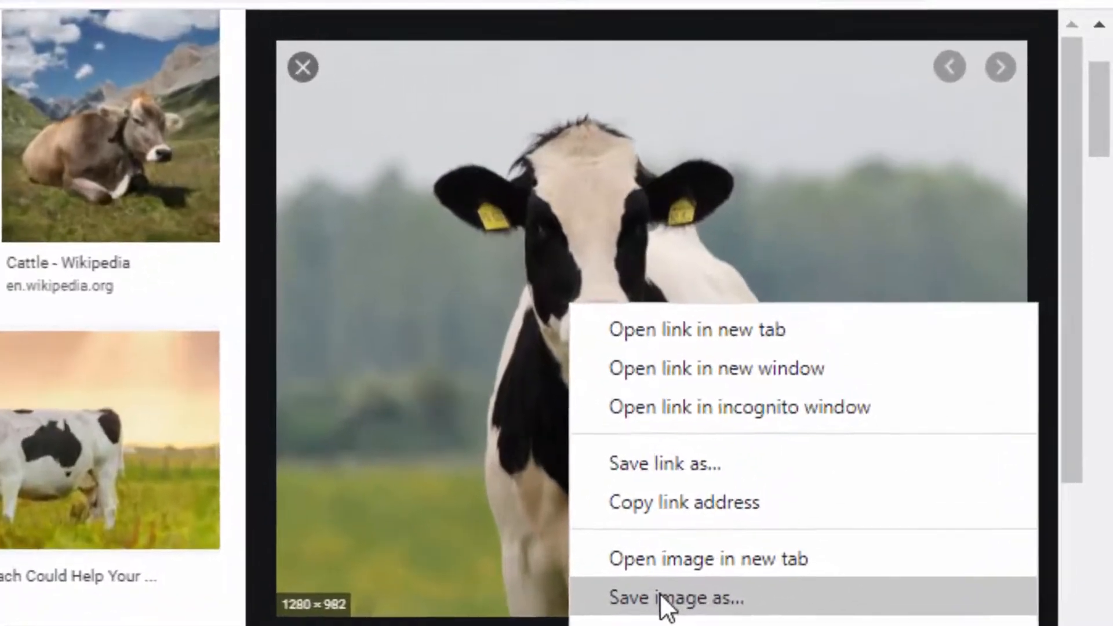
click(693, 554)
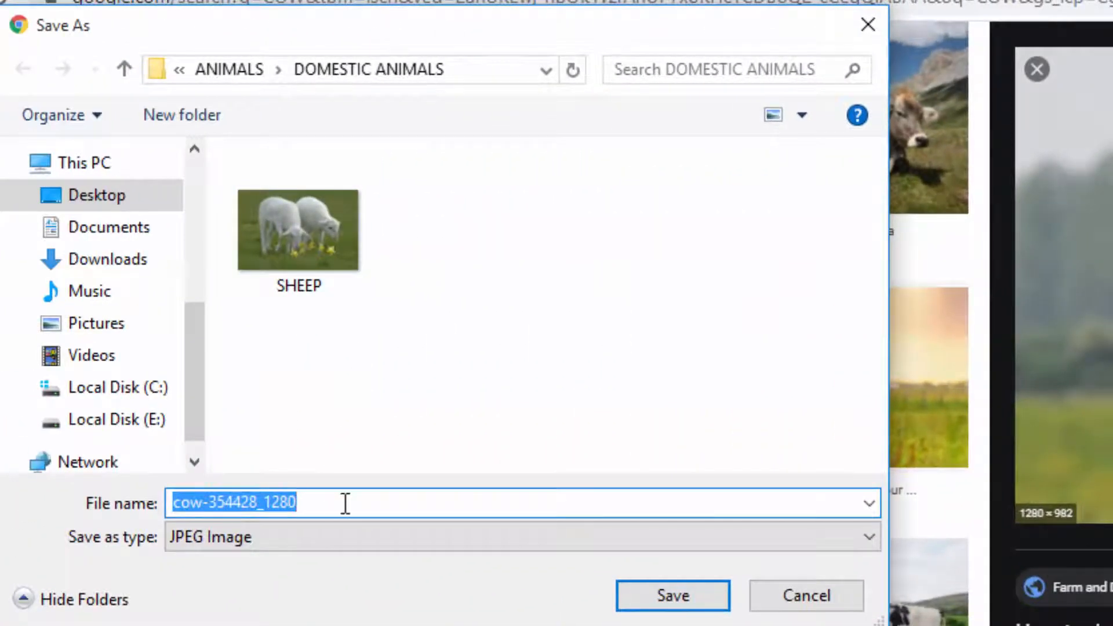
text(COW)
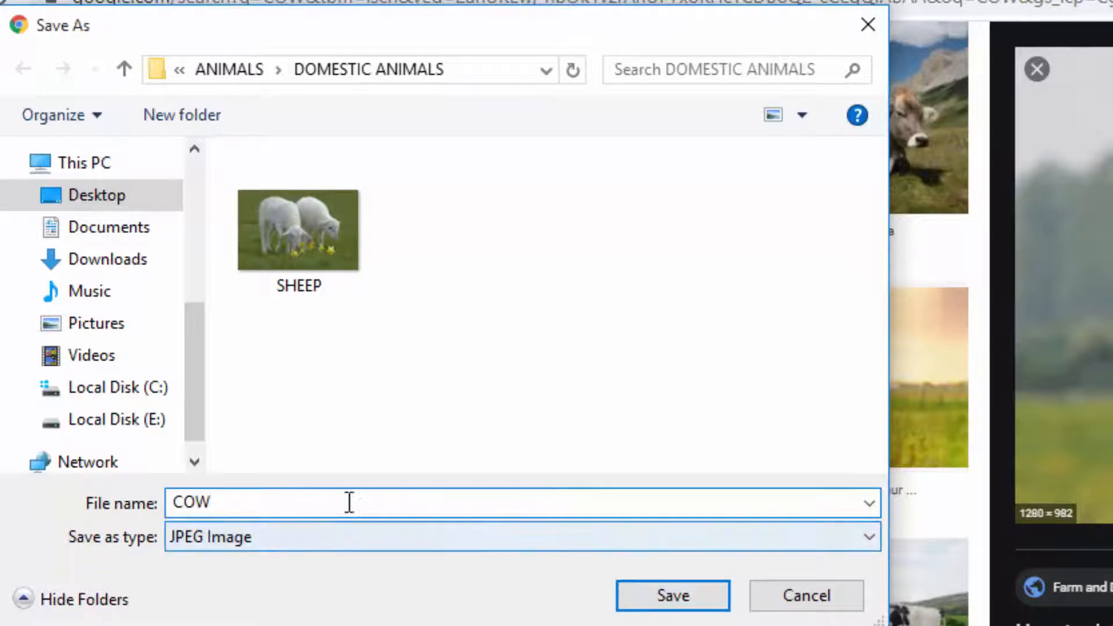
click(663, 596)
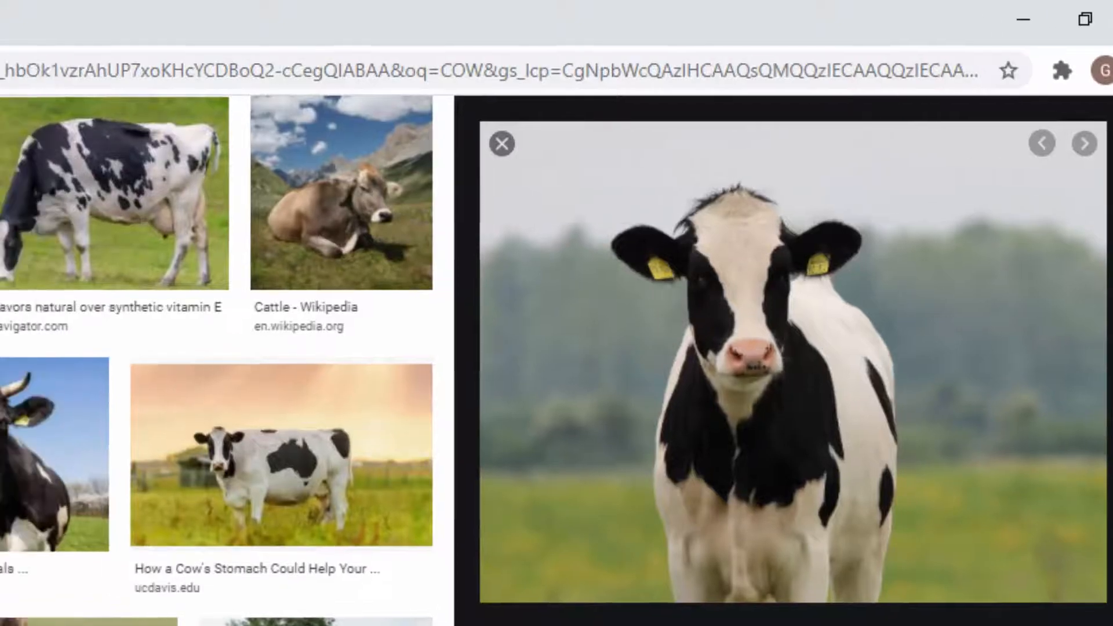
Close the browser and the open folder window, and open DOMESTIC ANIMALS inside the desktop's ANIMALS folder.
click(1083, 19)
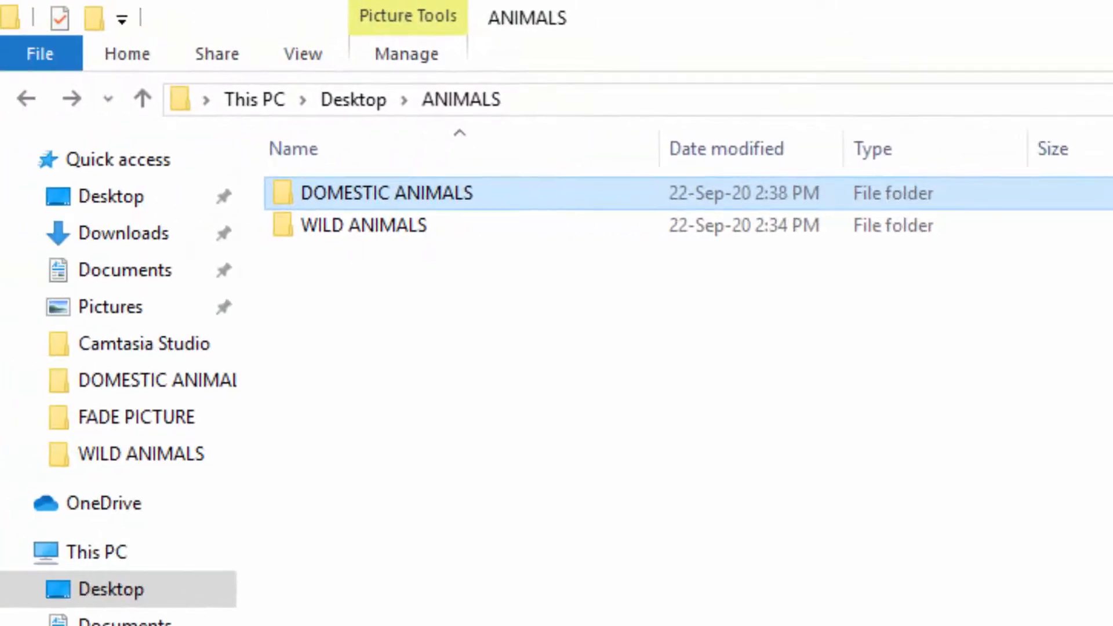
key(alt+F4)
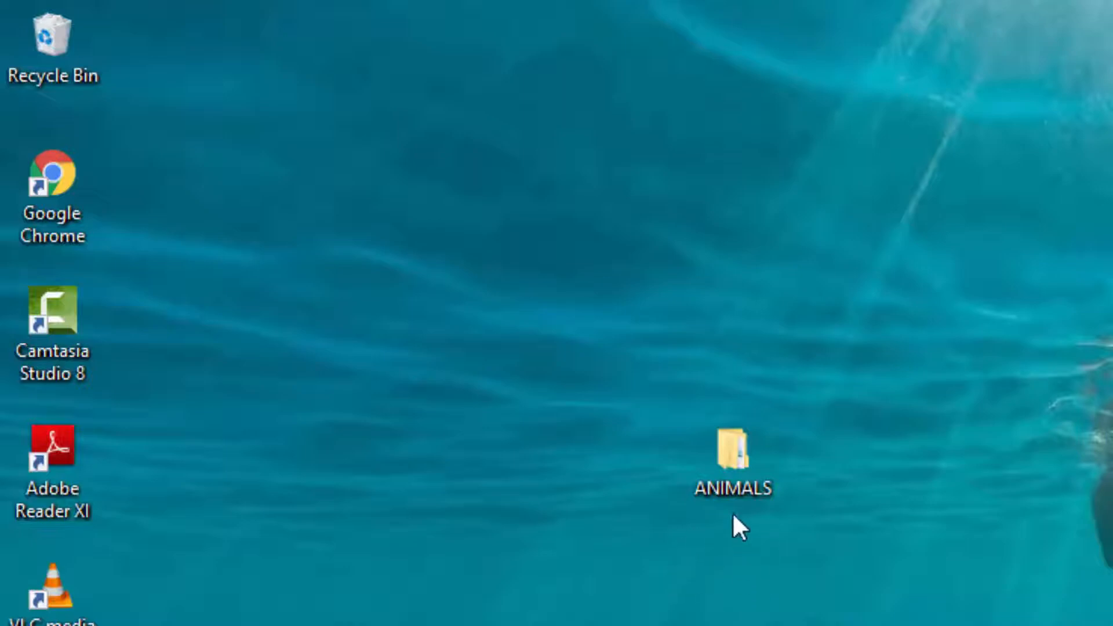
double_click(740, 457)
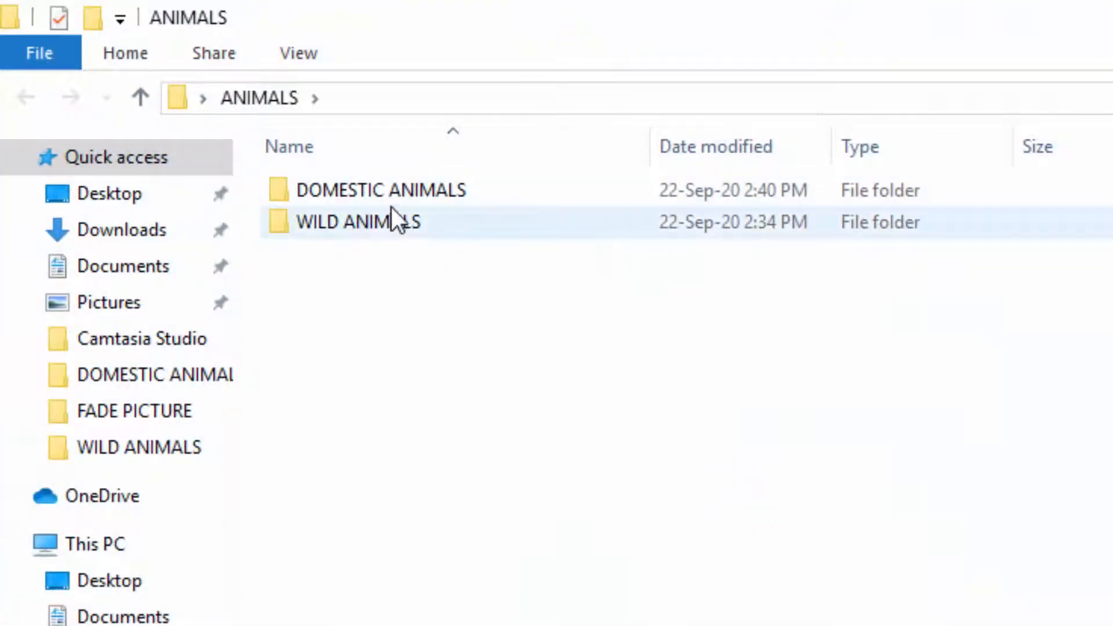
double_click(417, 191)
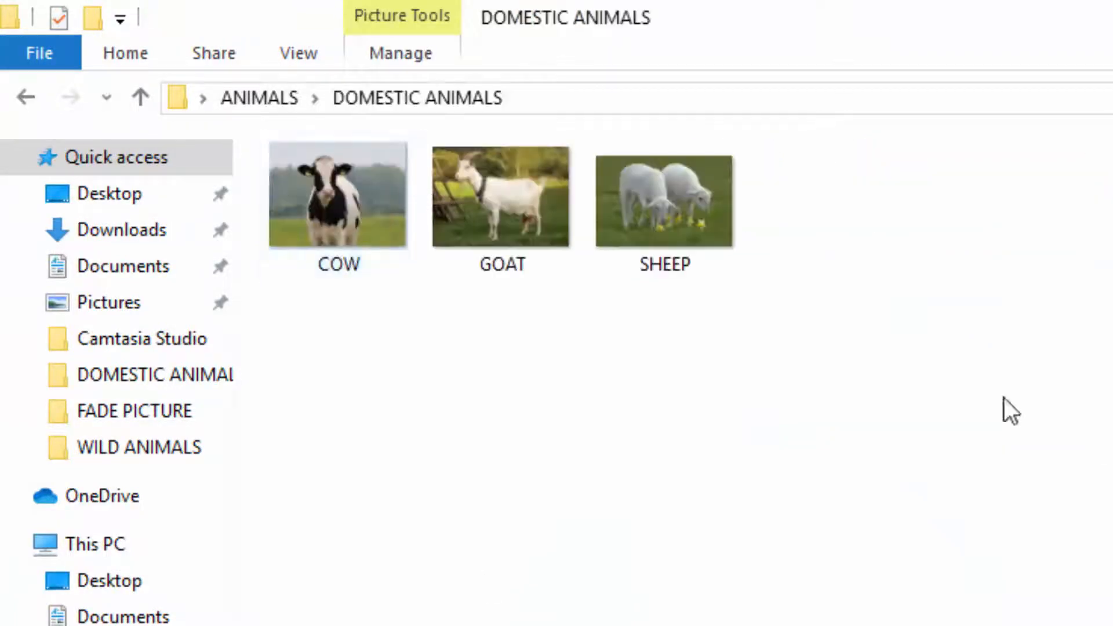
Check the COW, GOAT and SHEEP pictures in the DOMESTIC ANIMALS folder one by one.
click(329, 210)
click(503, 209)
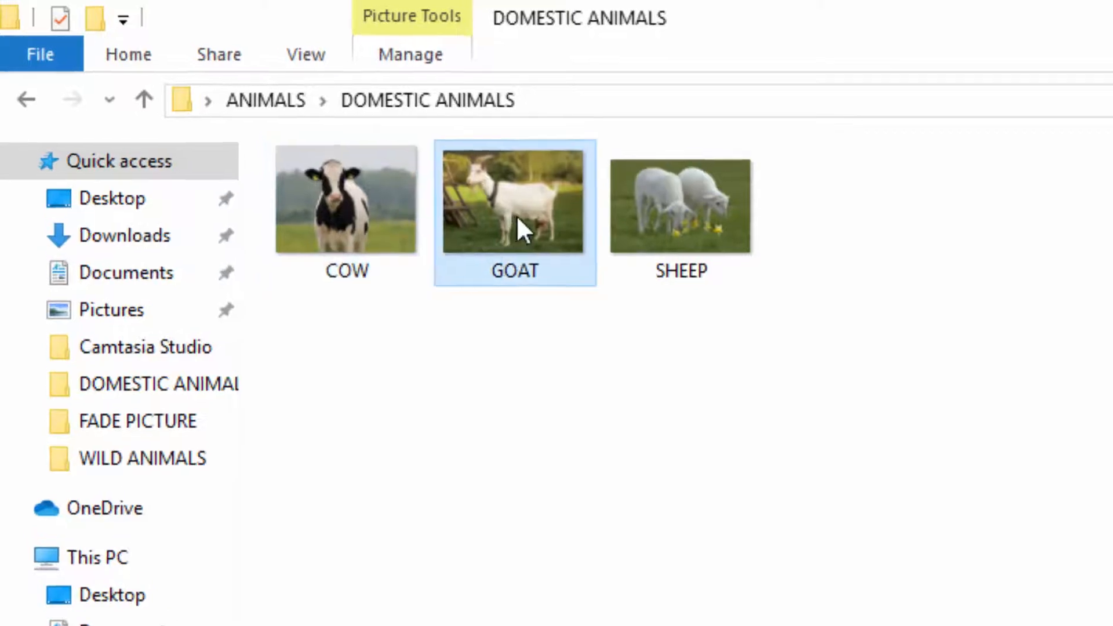
click(648, 253)
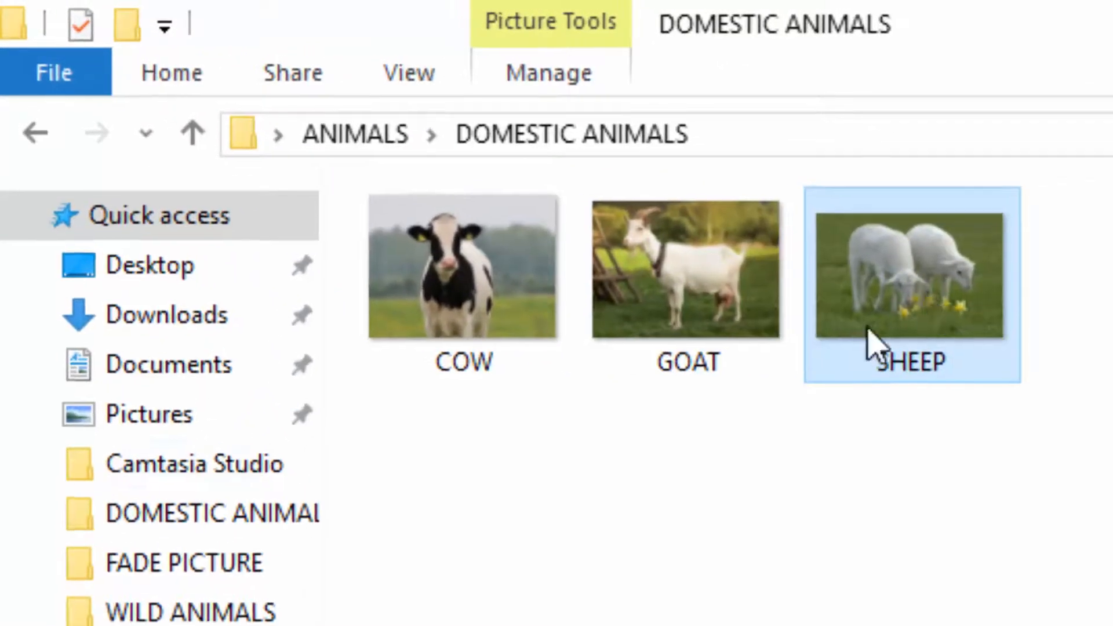
Check the CHEETAH, ELEPHANT and LION pictures in the WILD ANIMALS folder and return to the ANIMALS folder.
click(200, 141)
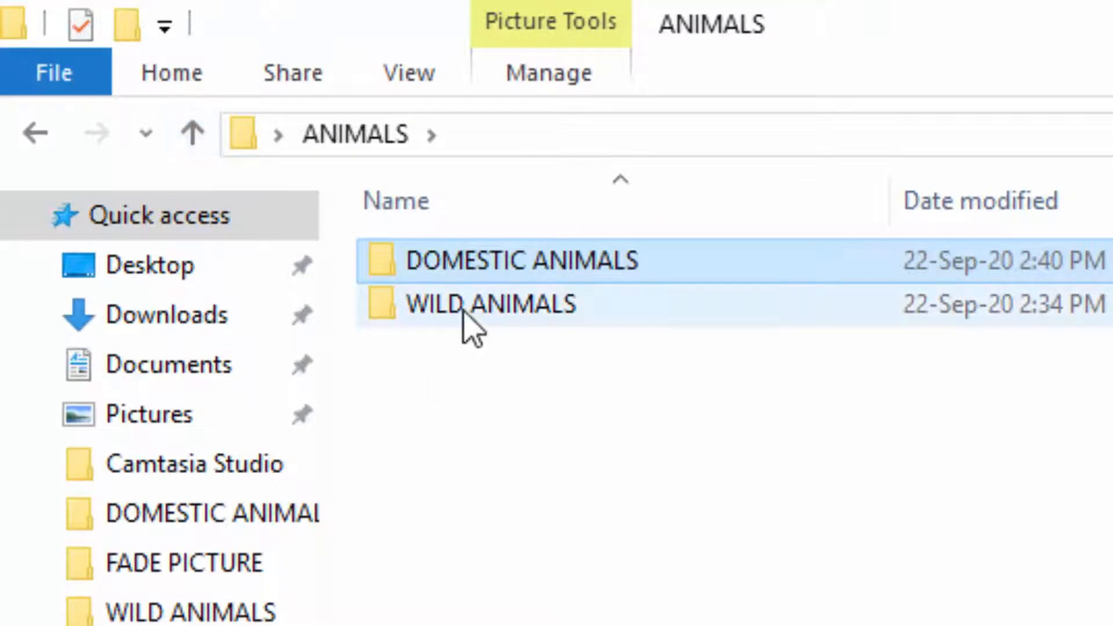
double_click(464, 312)
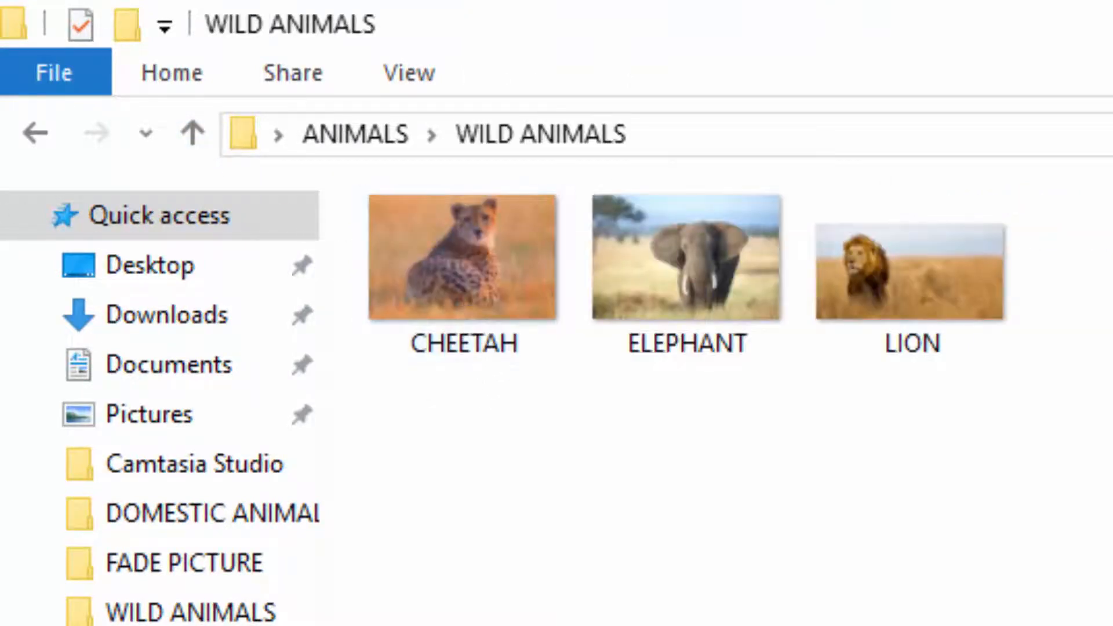
click(440, 276)
click(722, 293)
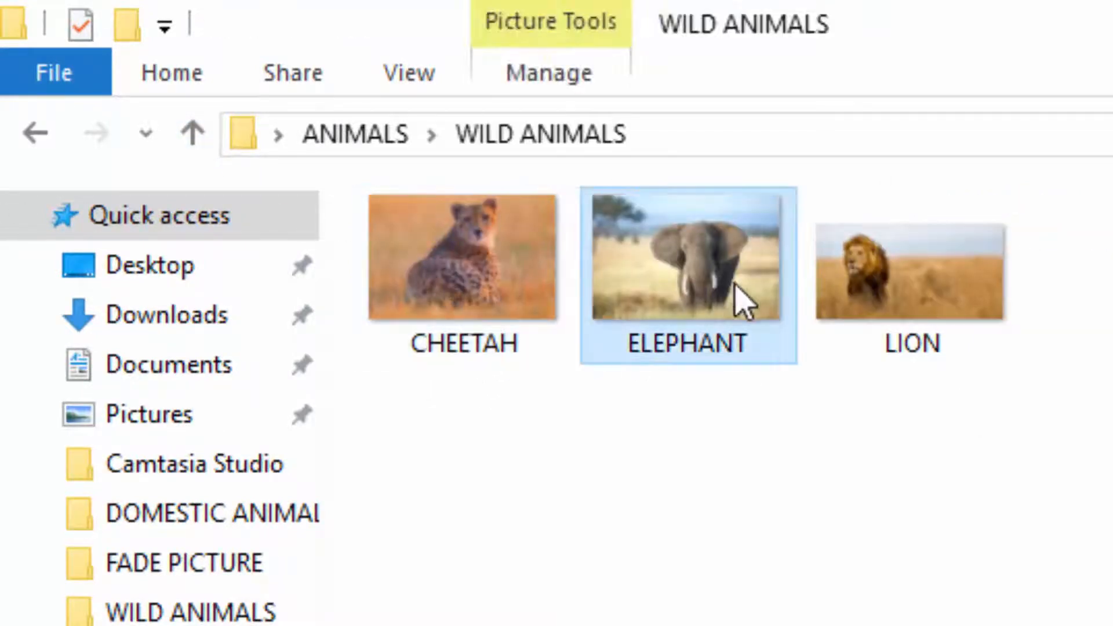
click(921, 304)
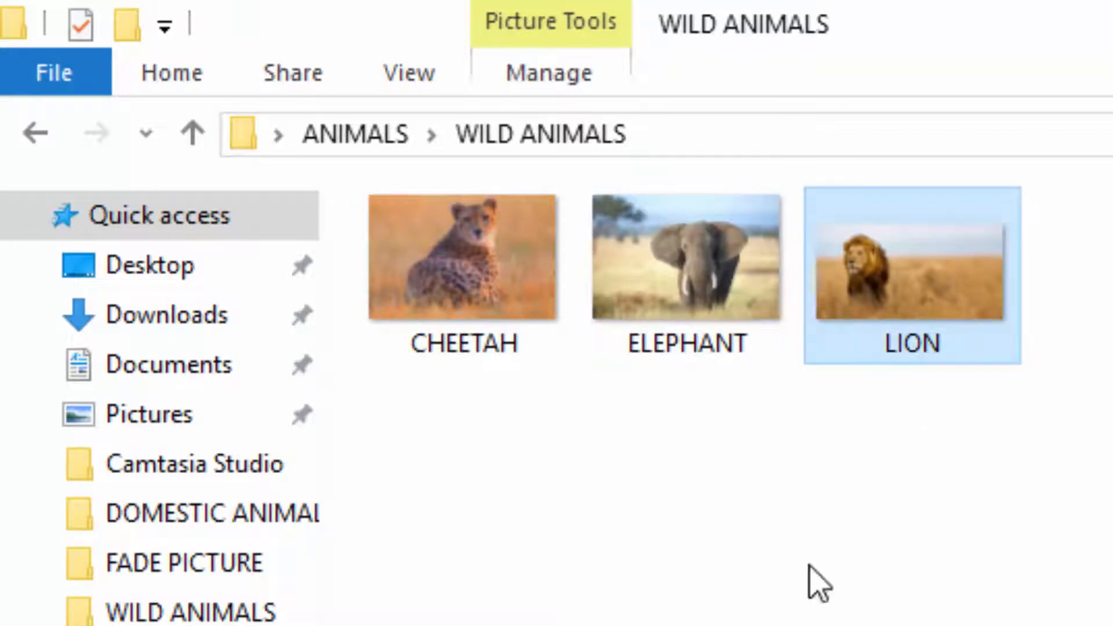
click(193, 134)
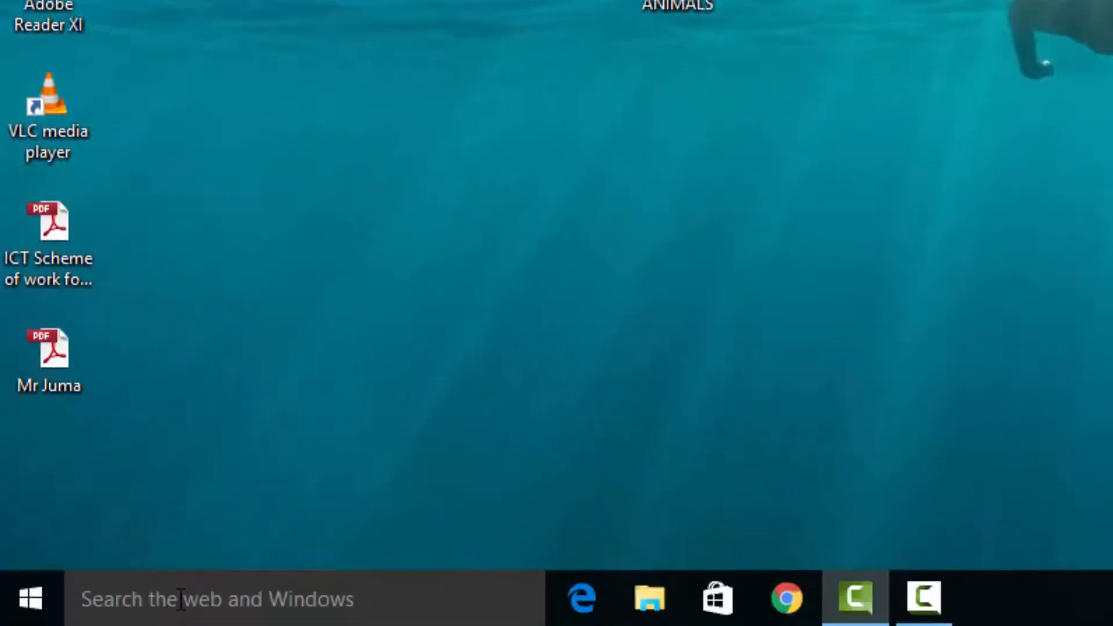
Find Word 2013 through the Windows search, start it and create a blank document.
click(182, 599)
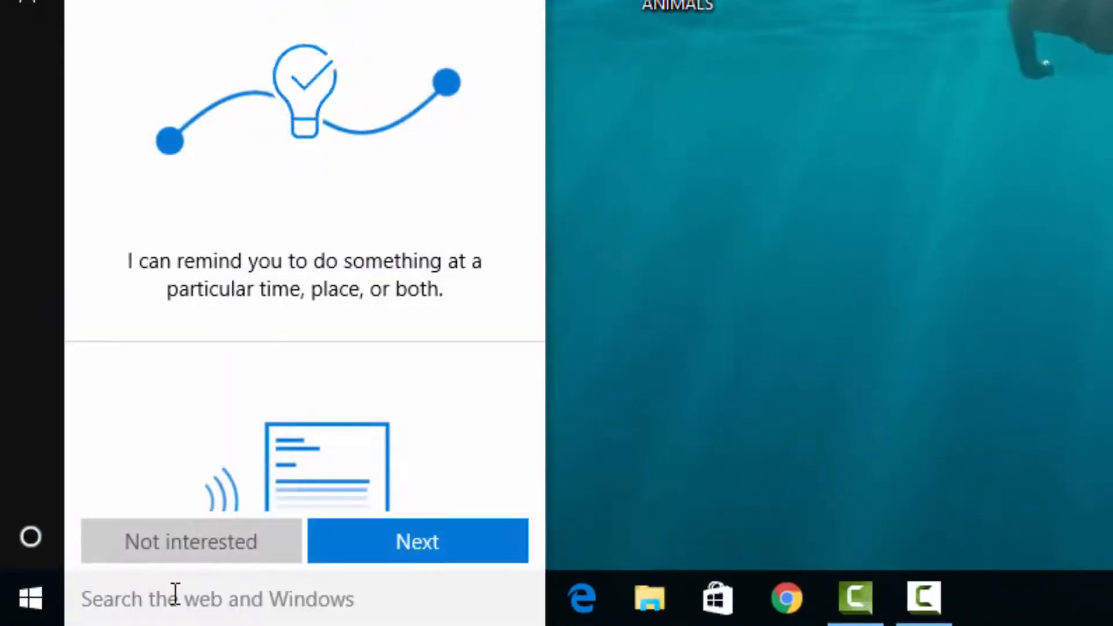
text(WO)
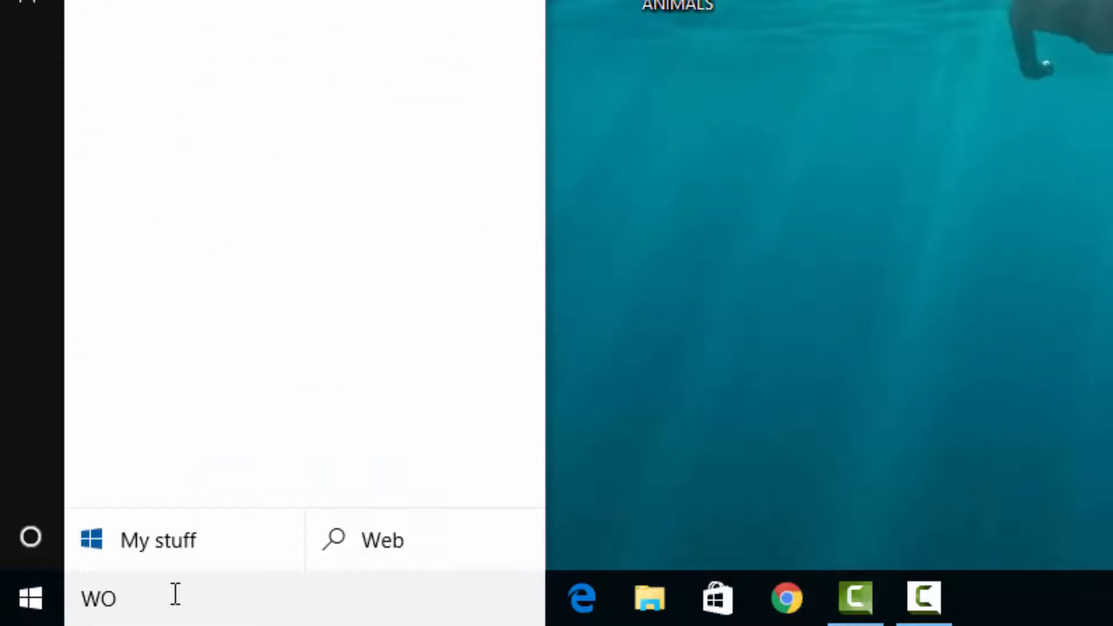
text(RD)
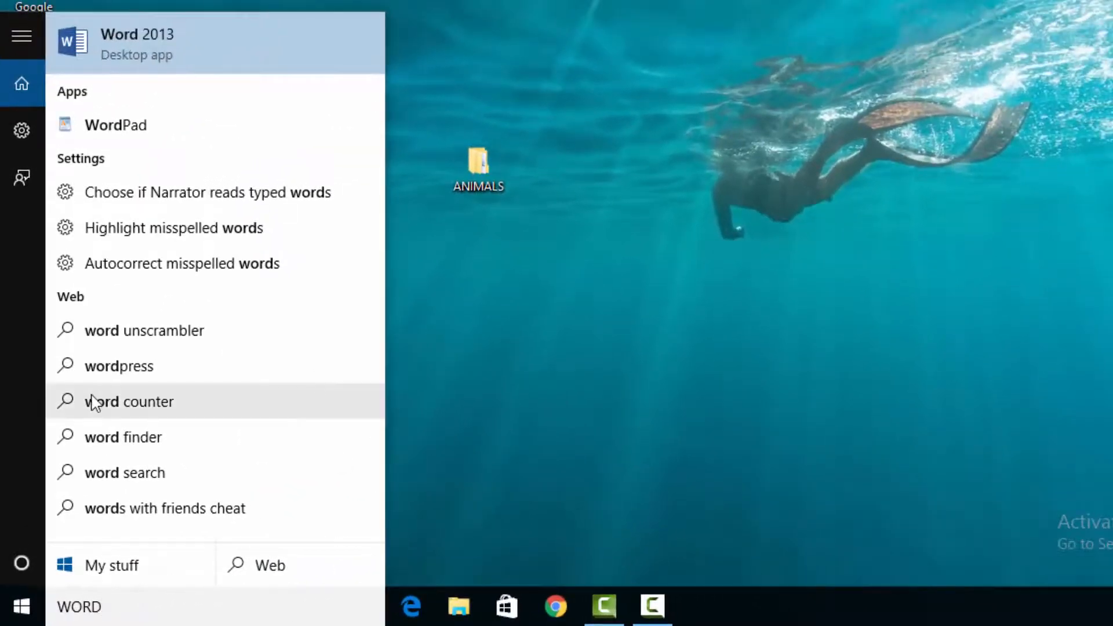
click(134, 33)
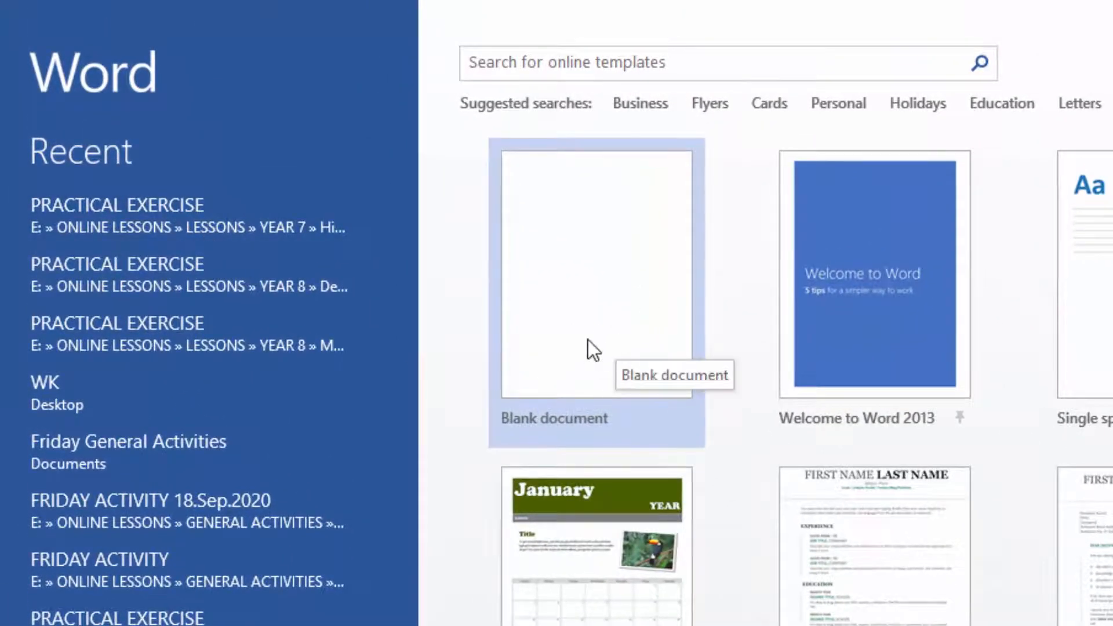
click(589, 282)
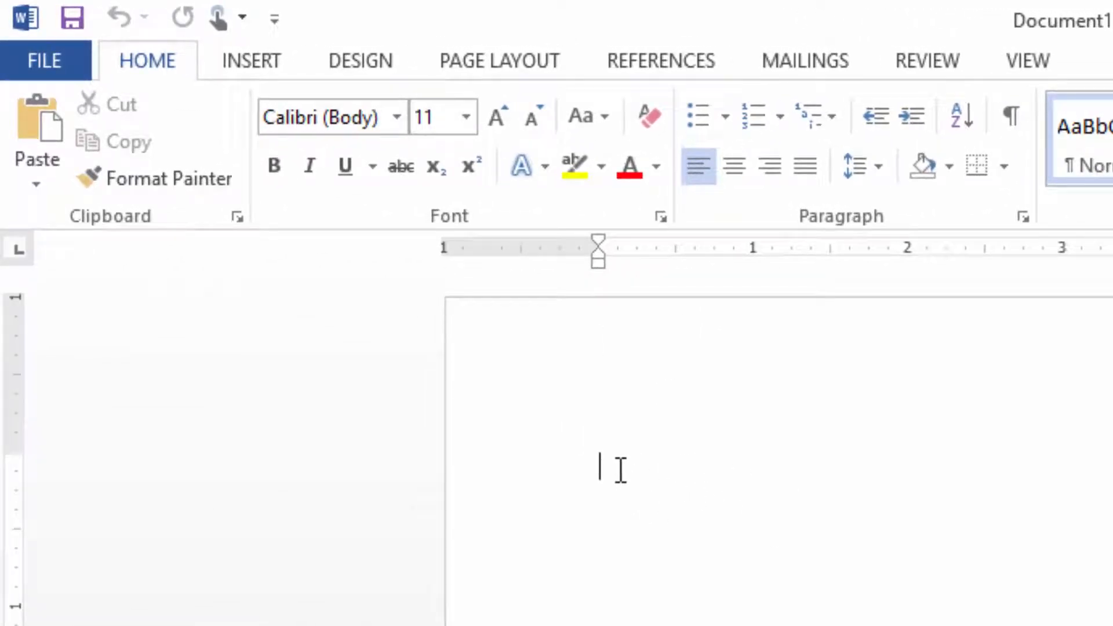
Enter the title "Types of animals" on the document's first line and start a new paragraph.
text(Ty)
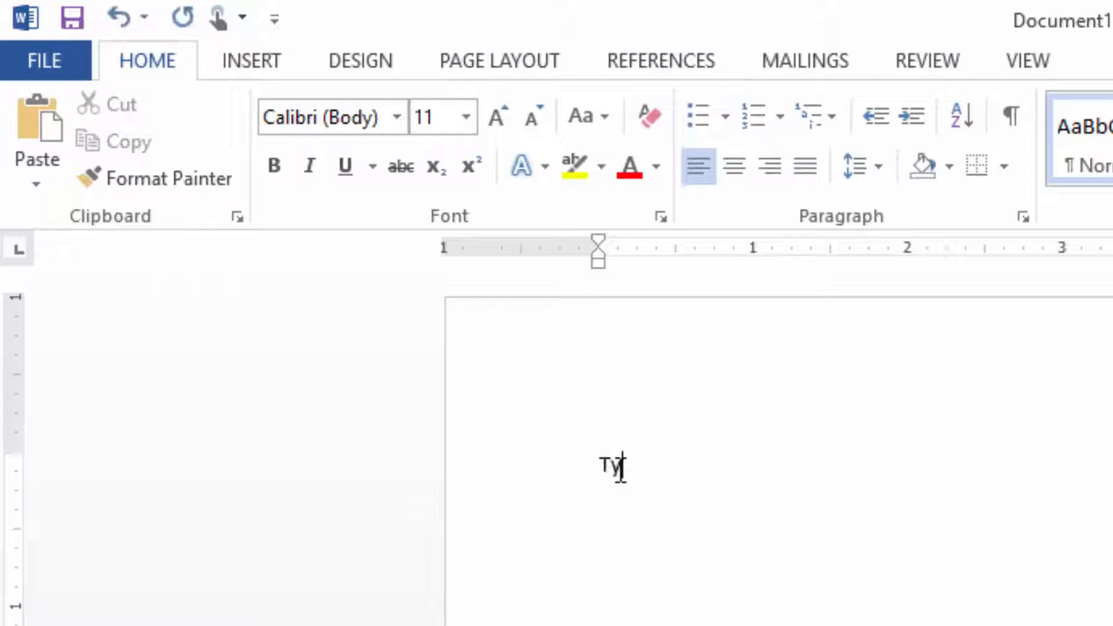
text(pes of animals)
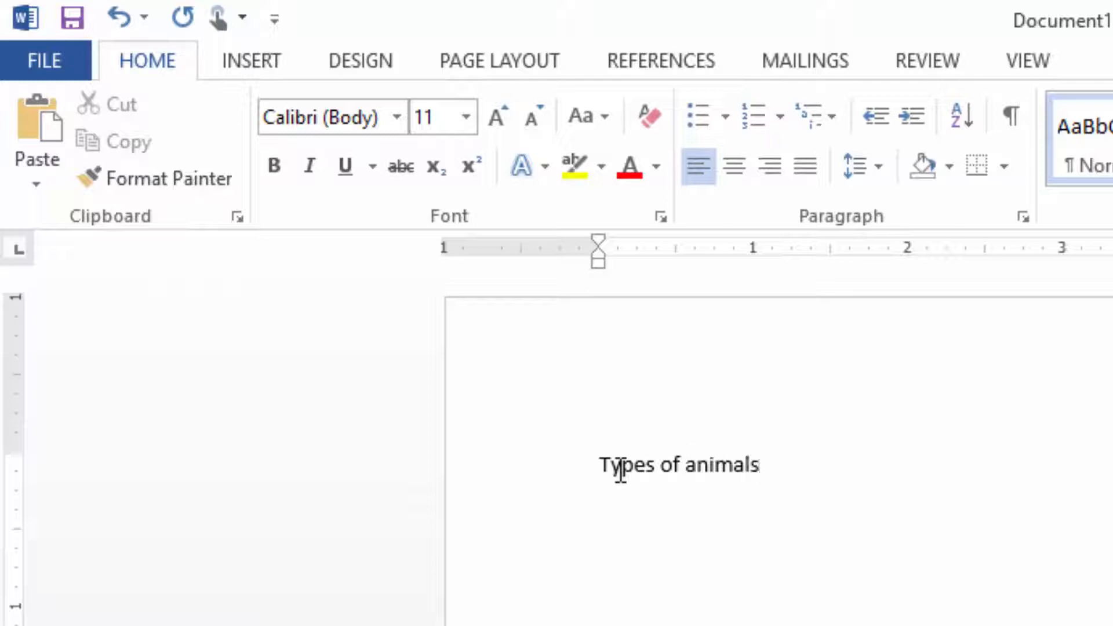
key(Return)
Begin the paragraph below the title with the words "There ate two categories".
text(There ar)
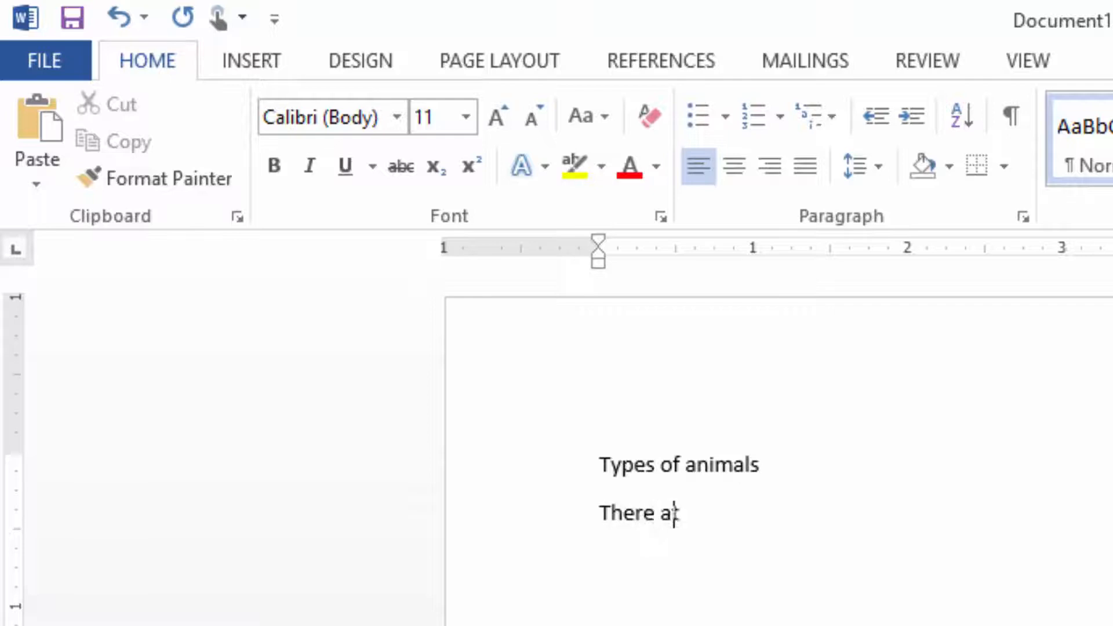
text(e tw)
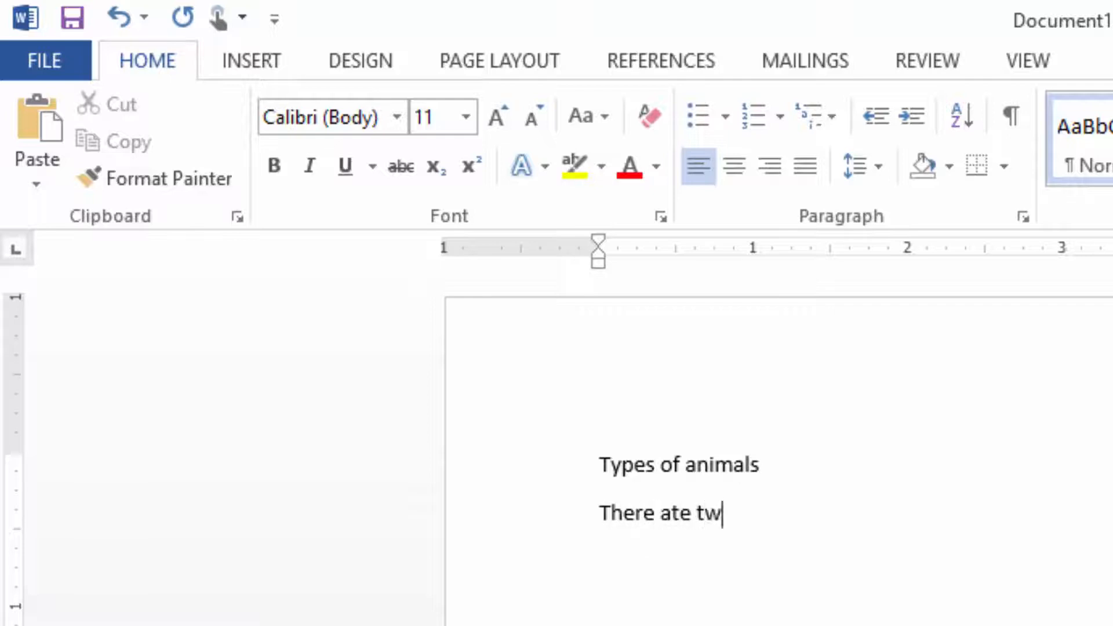
text(o ca)
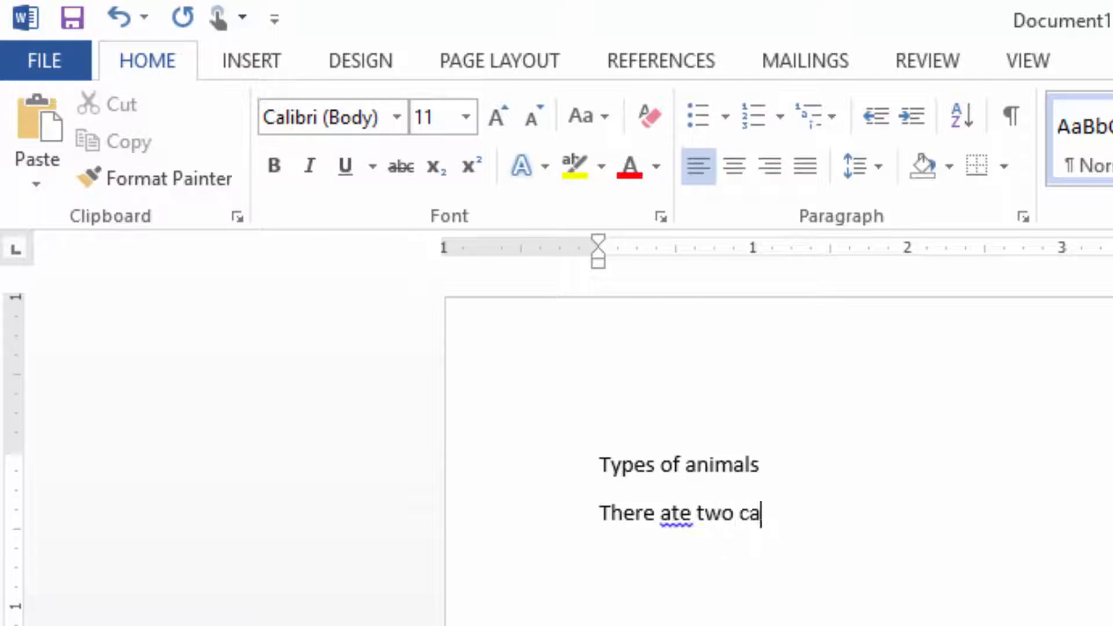
text(tegories)
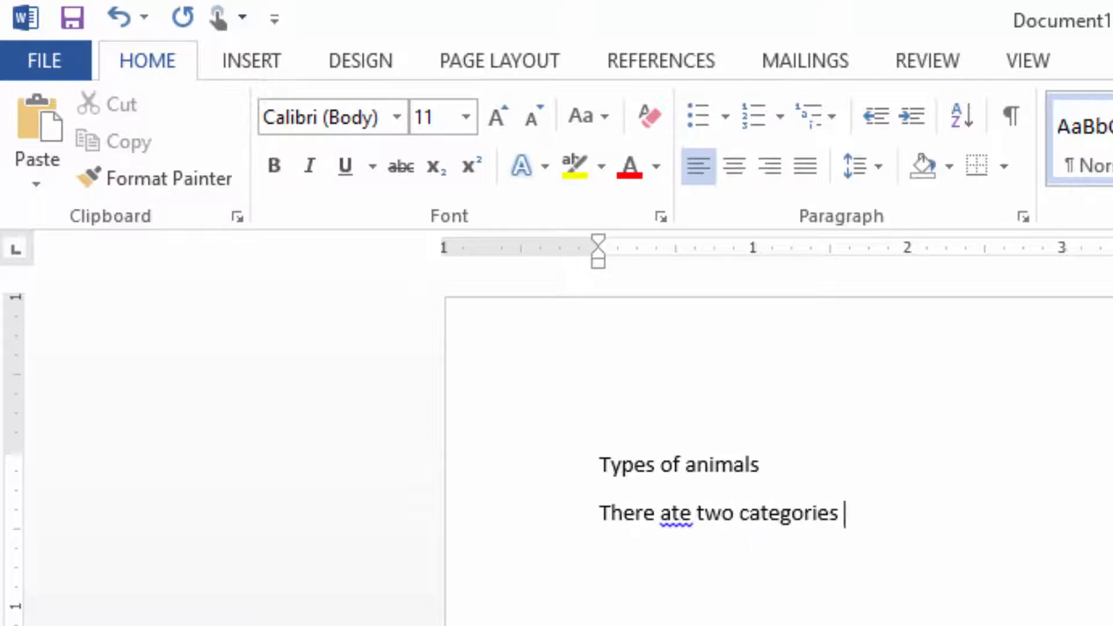
Delete the mistyped word "ate" from the sentence and return to the end of the line.
click(692, 511)
key(BackSpace)
key(BackSpace)
key(BackSpace)
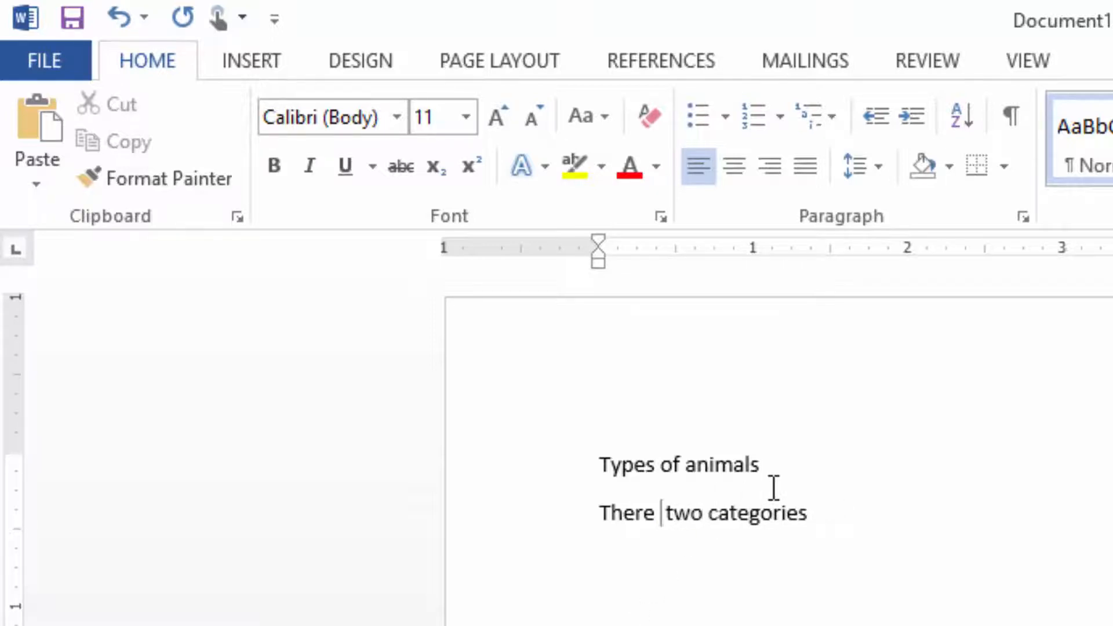
key(Delete)
click(835, 520)
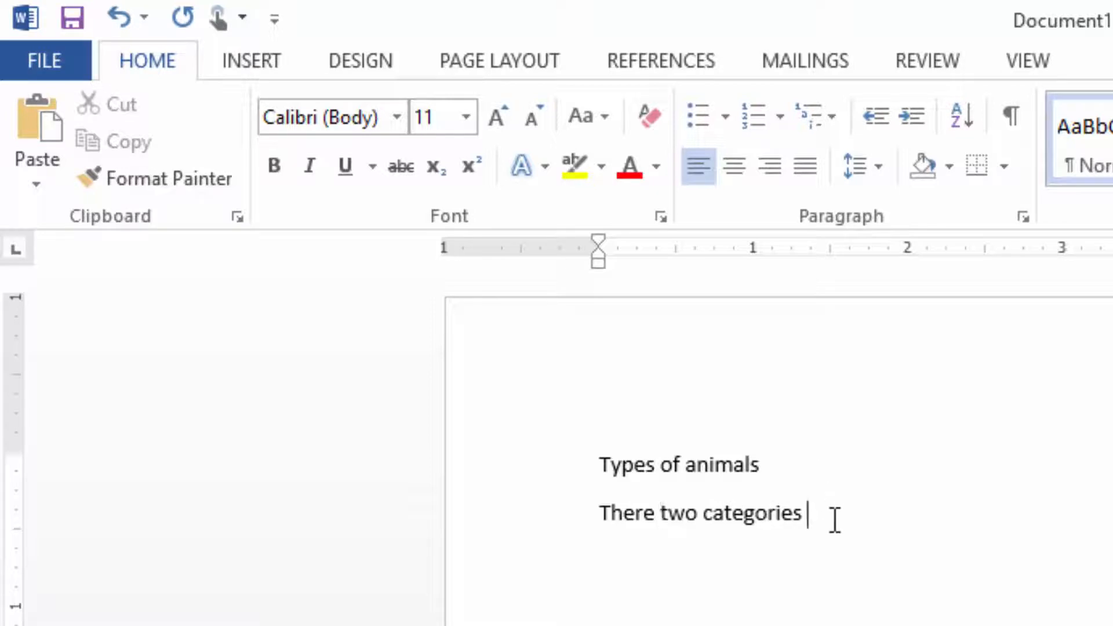
Complete the paragraph with "of animals. We have domestic animals and wild animals.".
text(of animals)
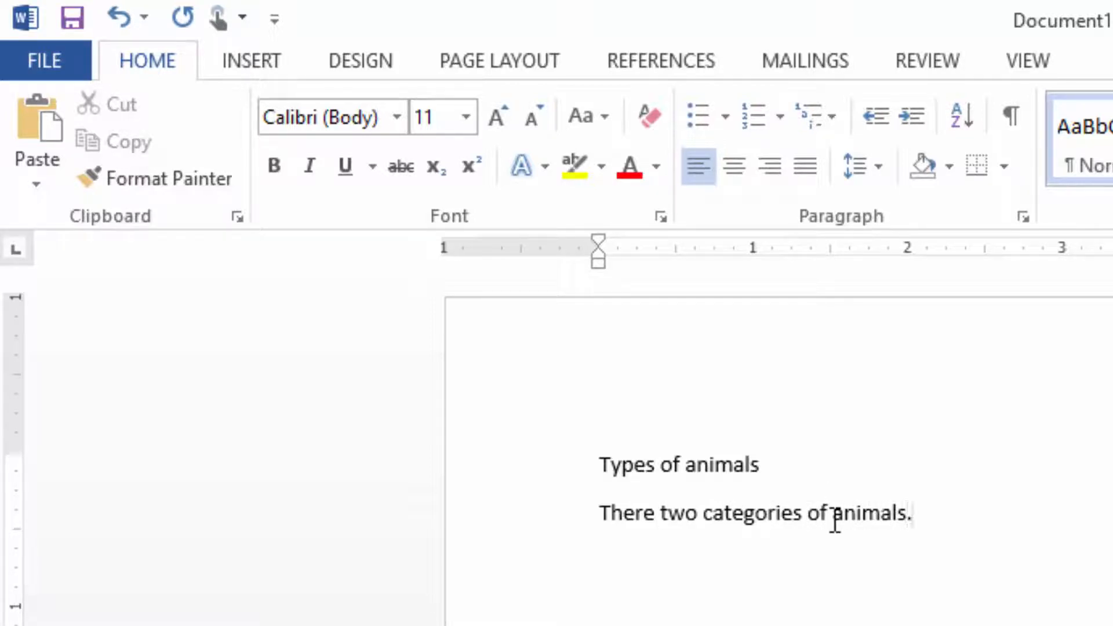
text(. We have d)
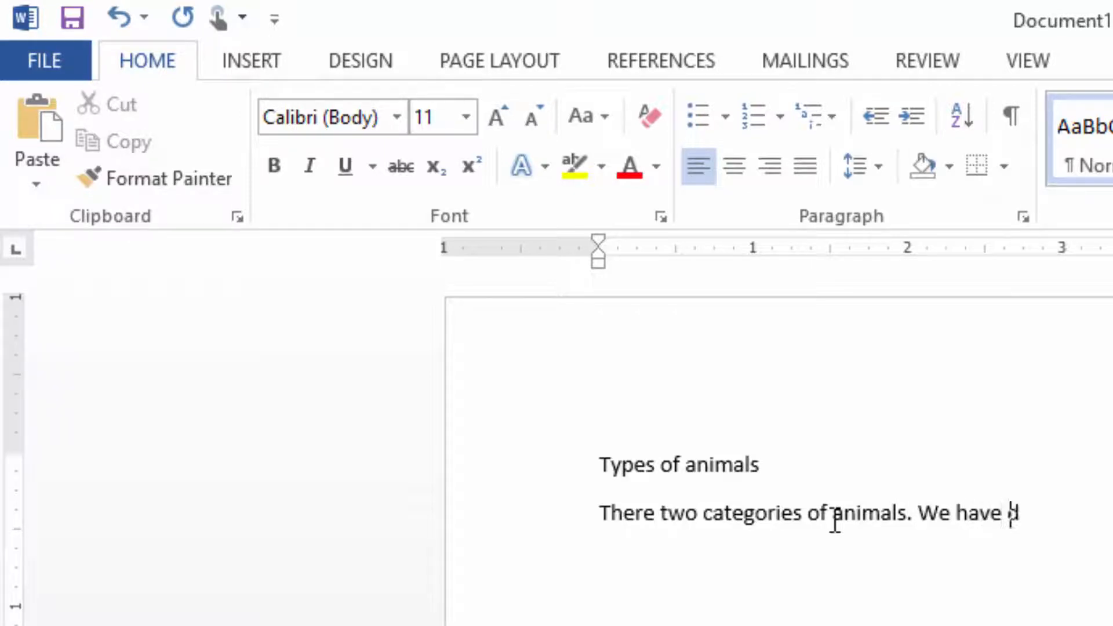
text(omestic an)
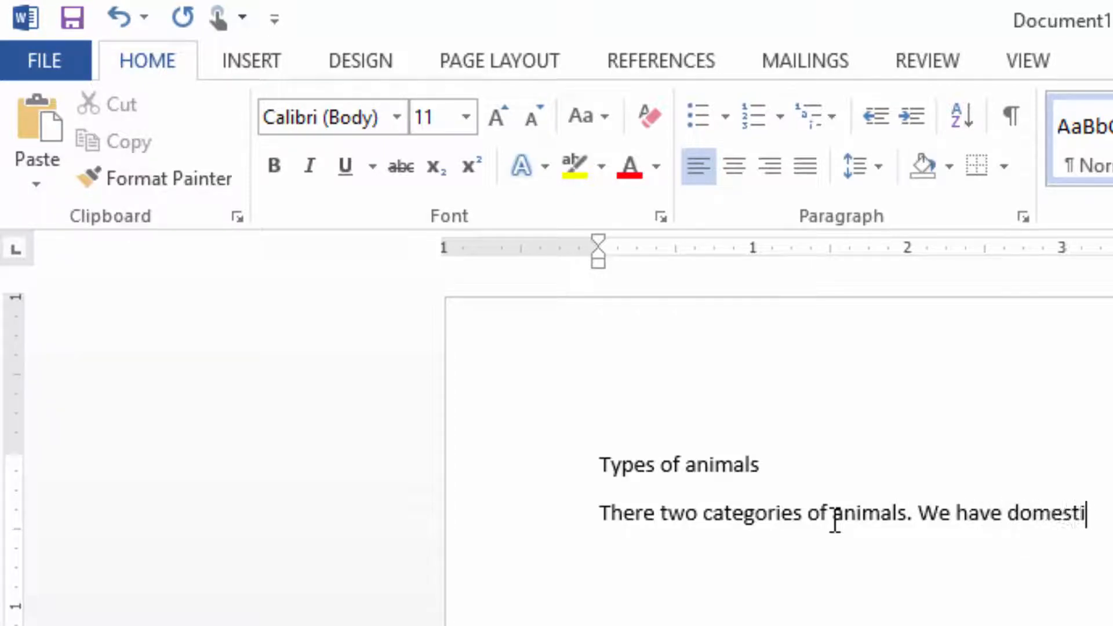
text(ima)
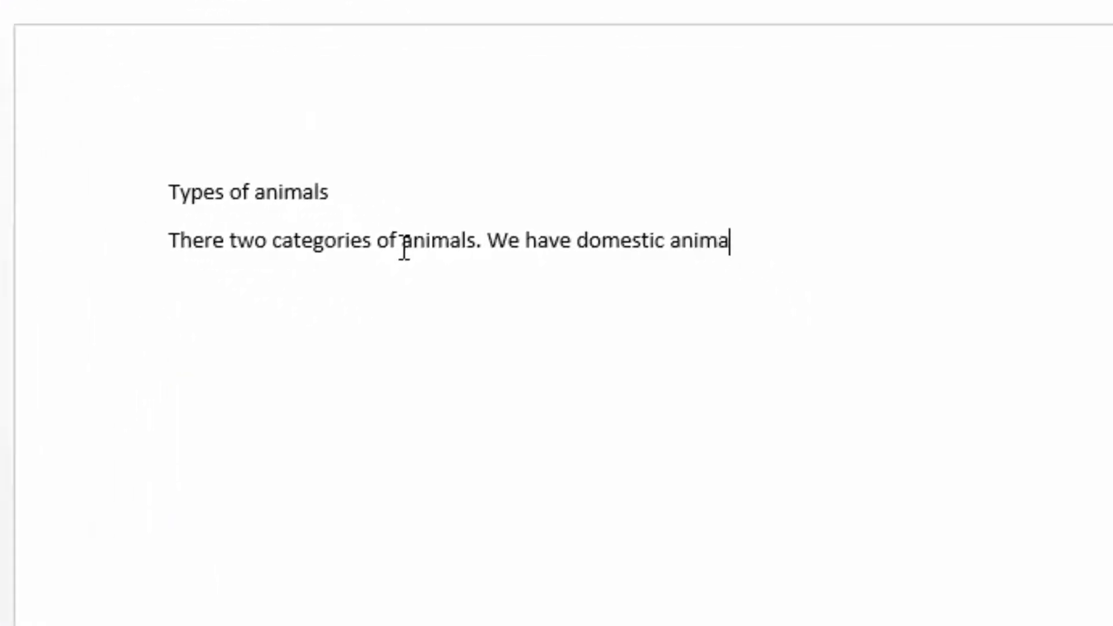
text(ls and)
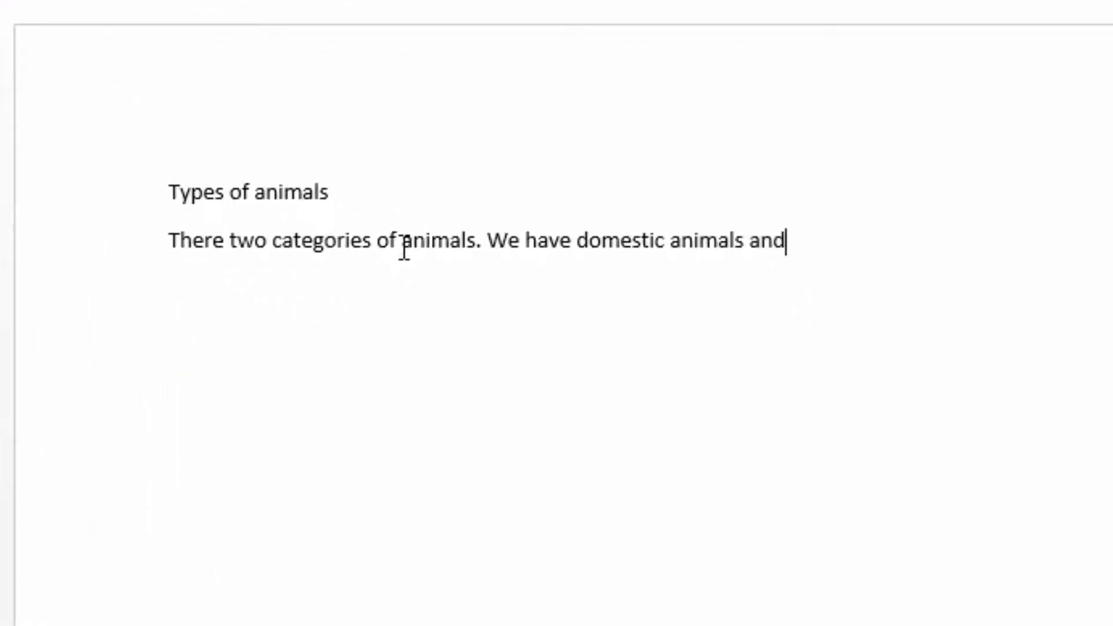
text( wild a)
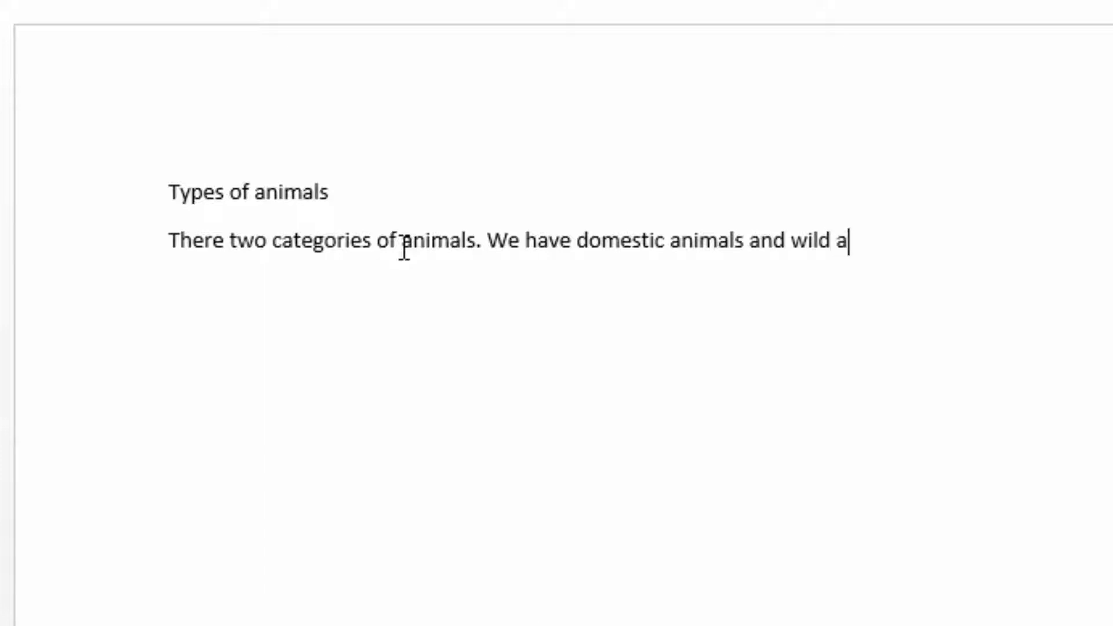
text(nimals.)
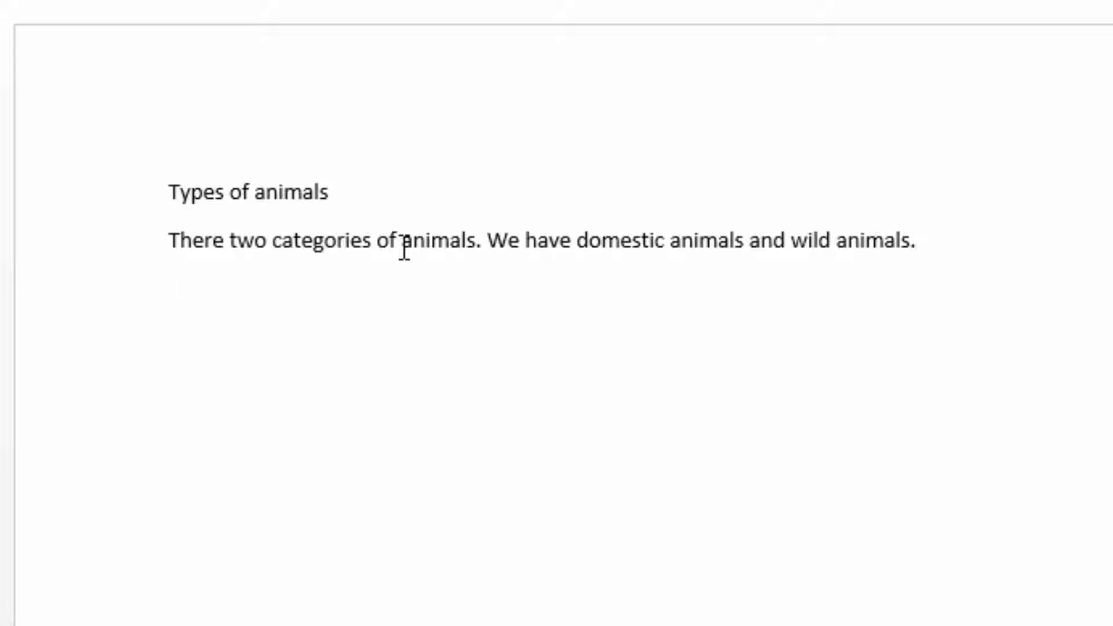
Add the subheadings "Domestic animals" and "Wild animals" below the paragraph, with an empty line between them.
text(Domestic)
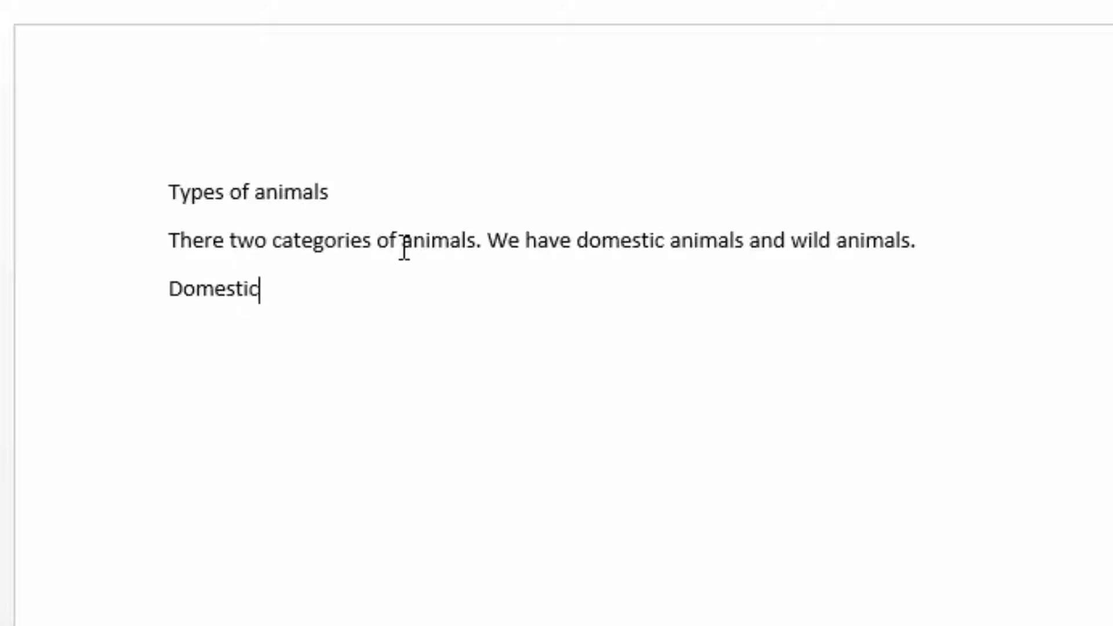
text( animals)
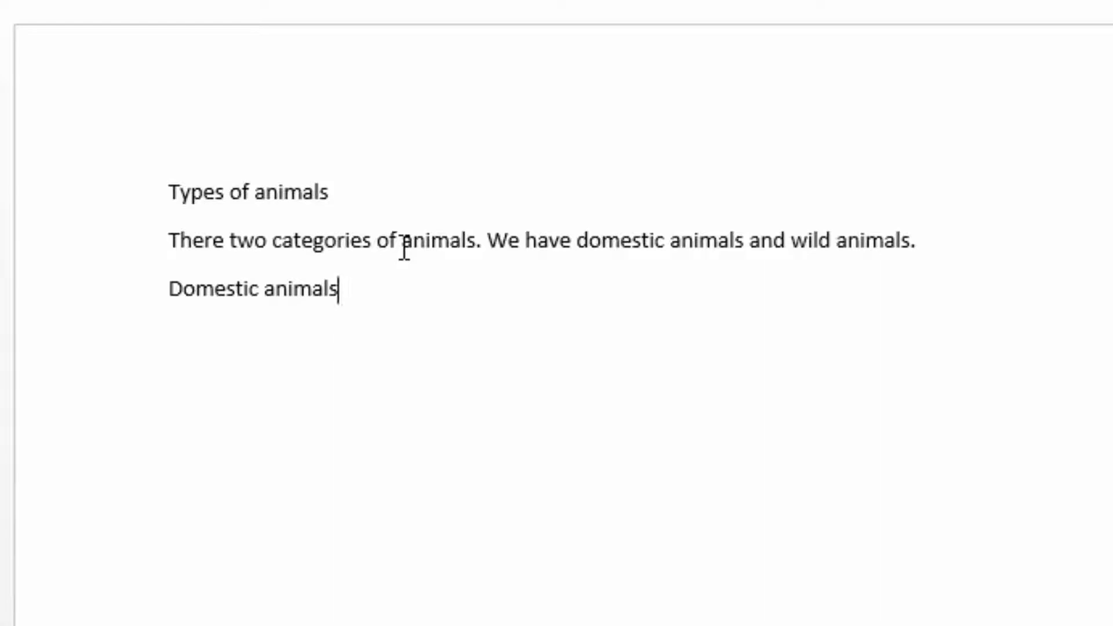
key(Return)
text(Wild)
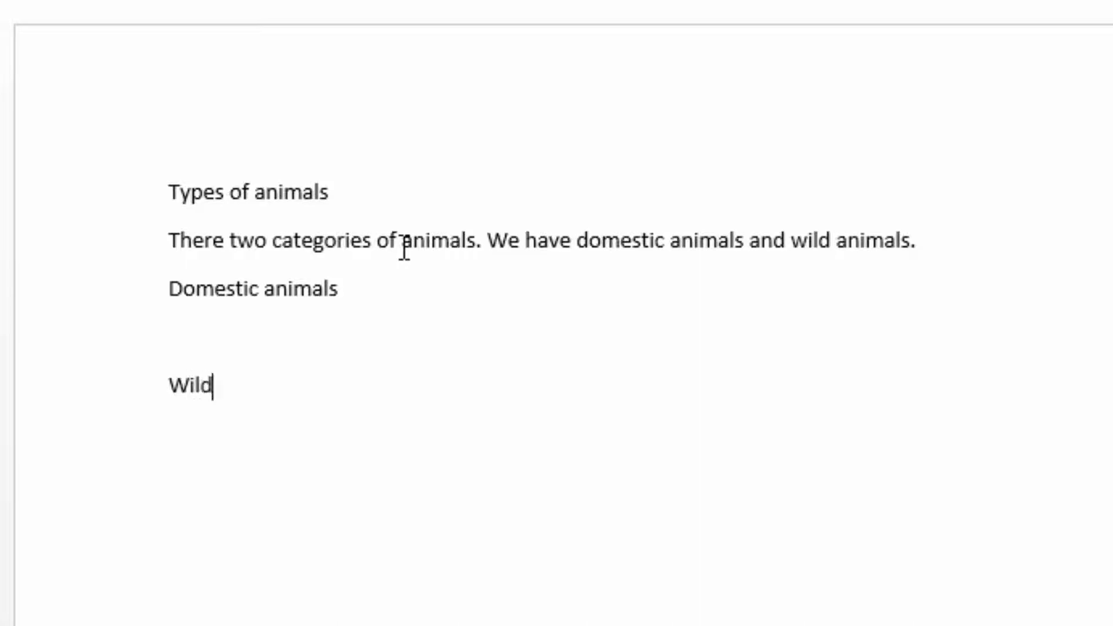
text( animals)
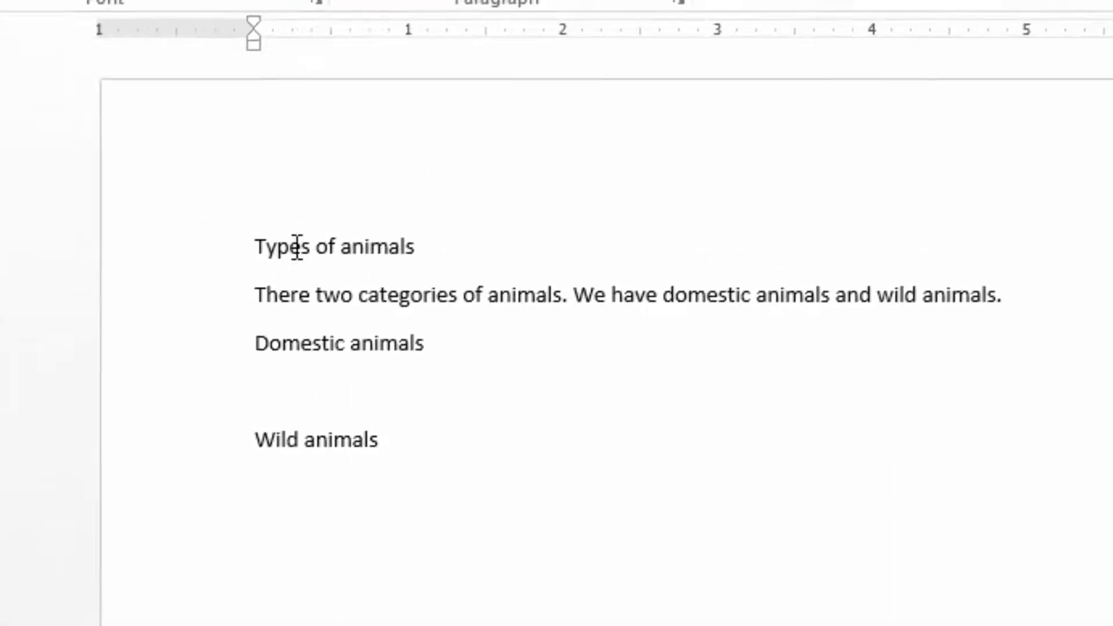
Format the title "Types of animals" with font size 20 and red text.
drag(598, 463, 810, 444)
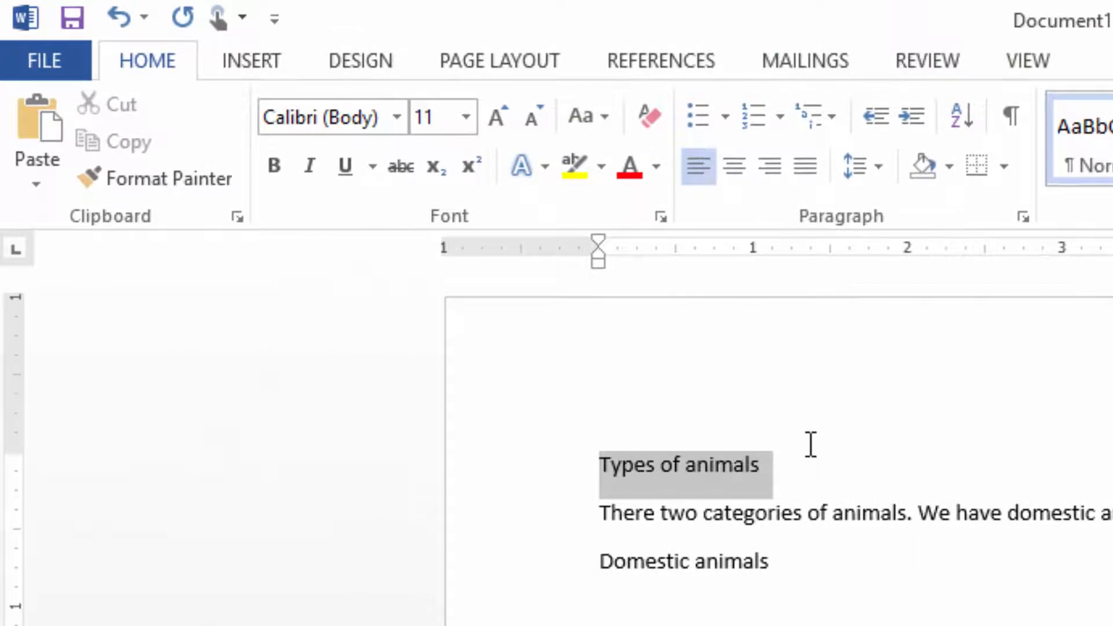
click(465, 116)
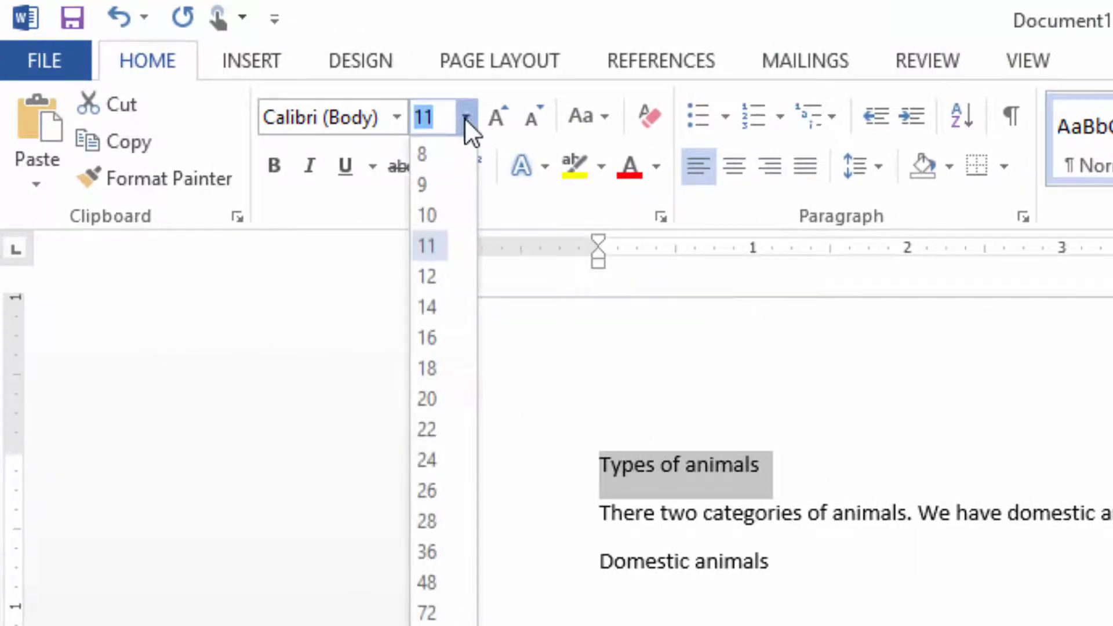
click(429, 398)
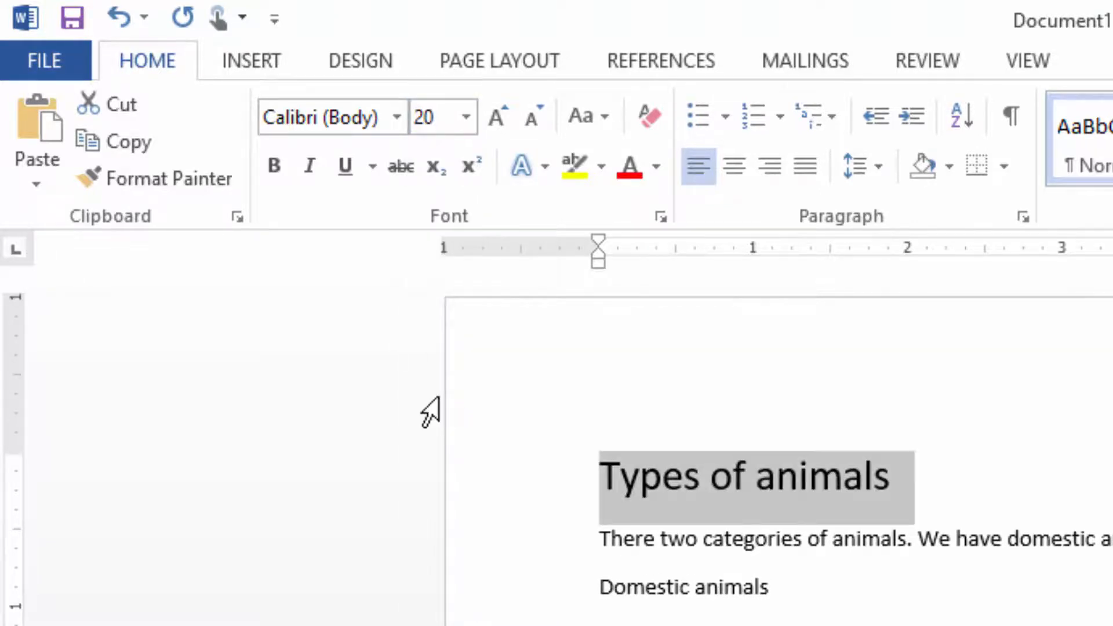
click(629, 169)
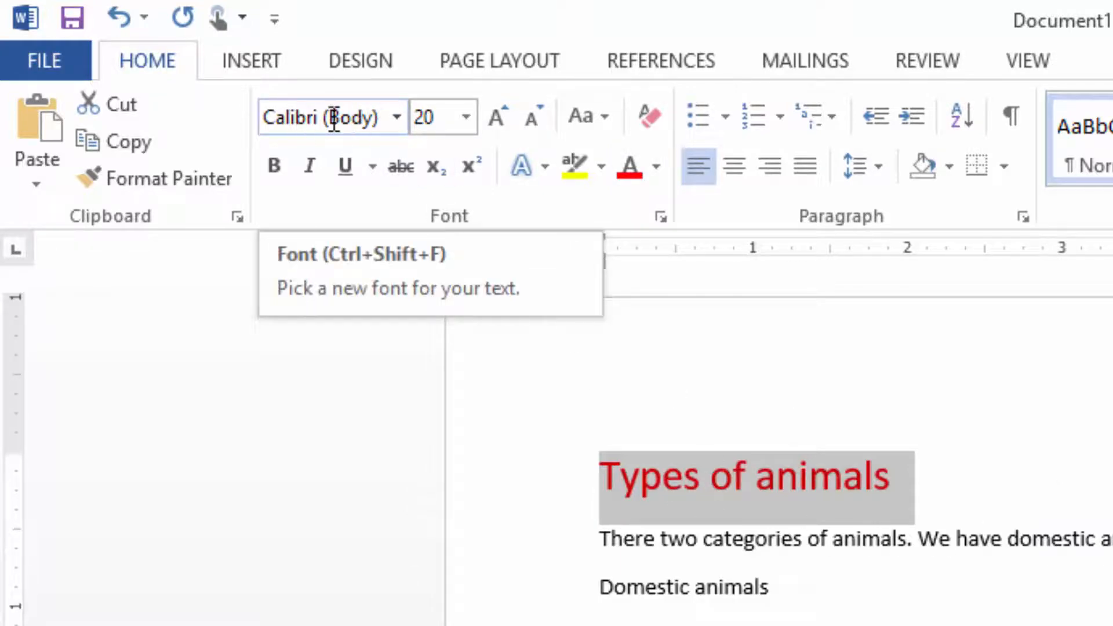
Change the title's font to Cooper Black and deselect it.
click(396, 118)
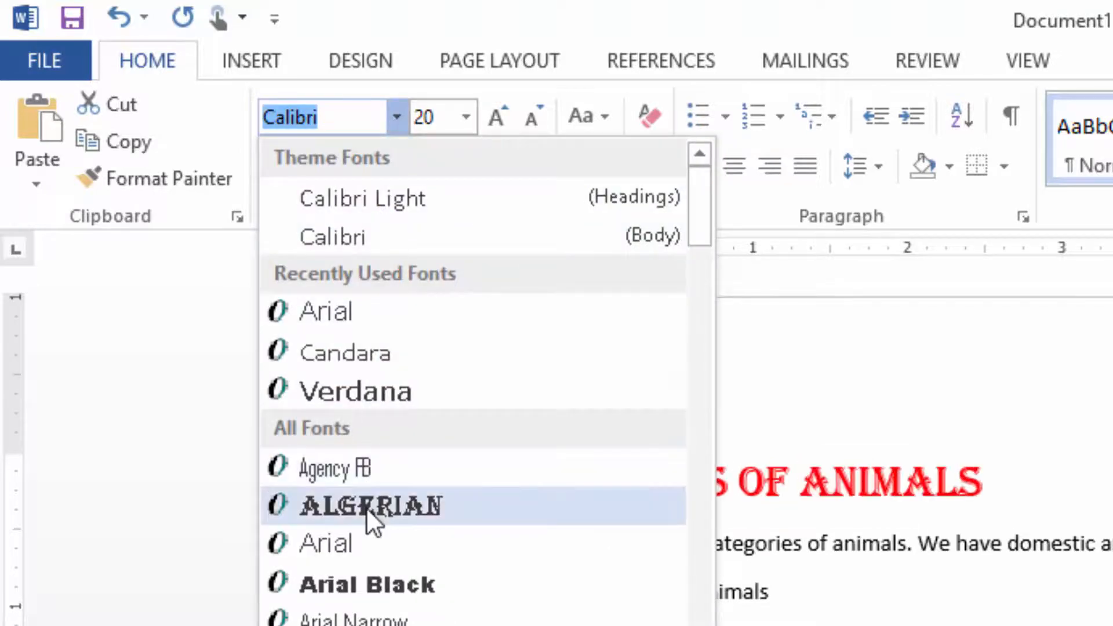
scroll(369, 521, down, 2)
scroll(371, 525, down, 3)
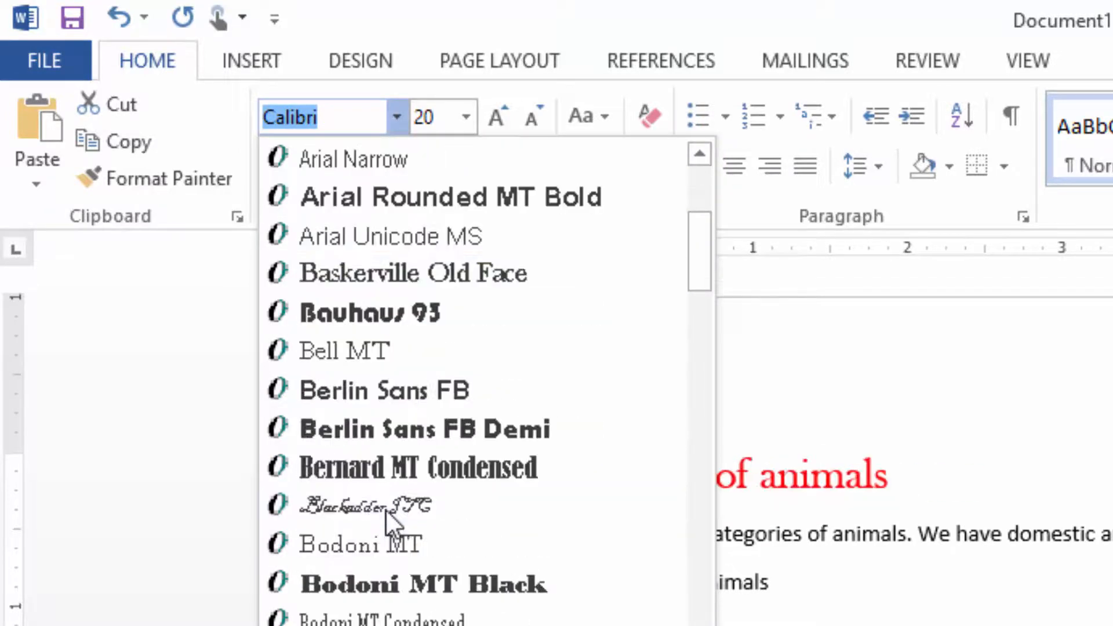
scroll(391, 516, down, 1)
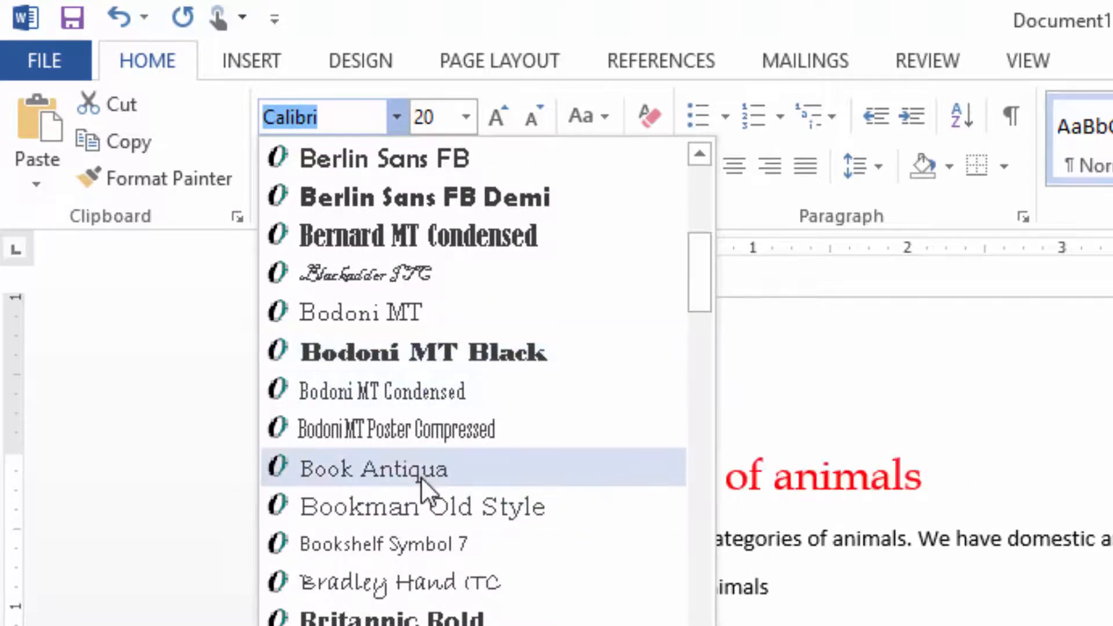
scroll(421, 477, down, 1)
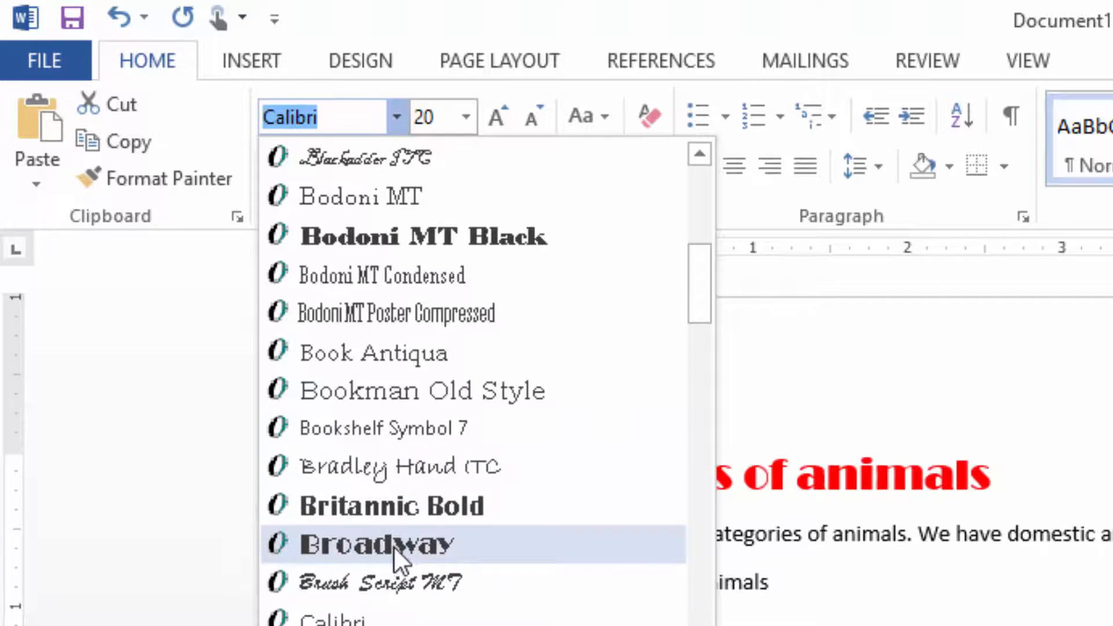
scroll(395, 548, down, 2)
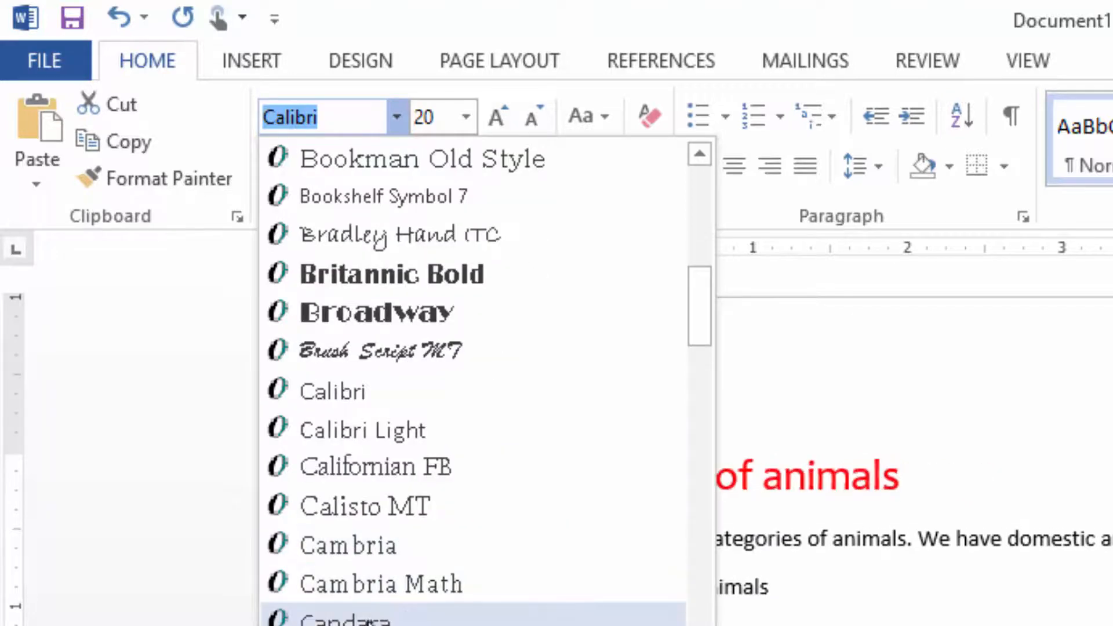
scroll(371, 620, down, 3)
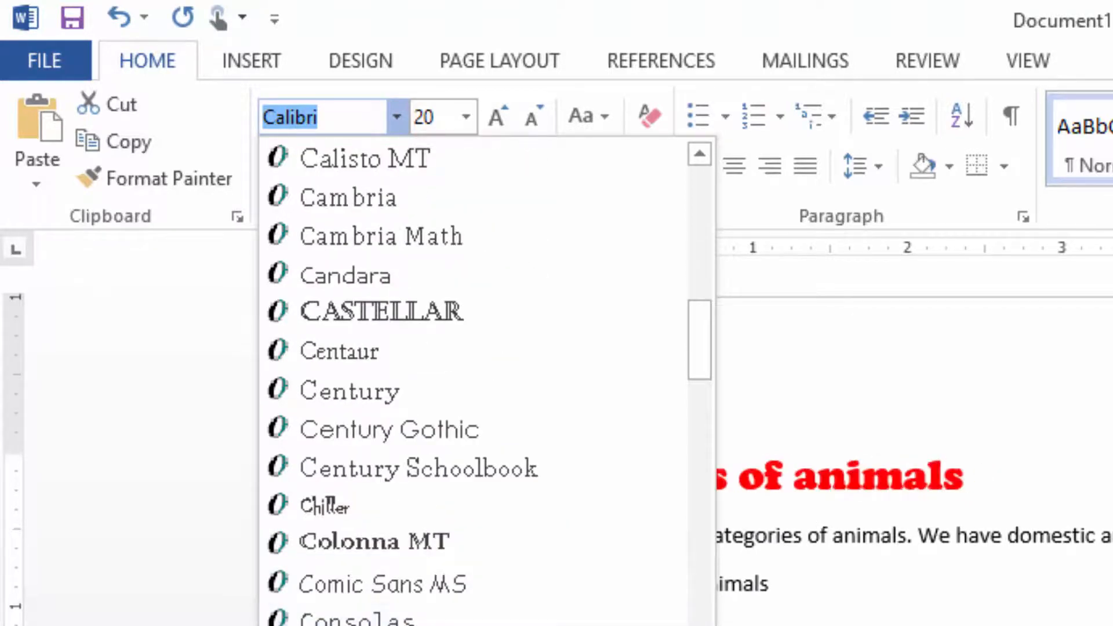
click(418, 490)
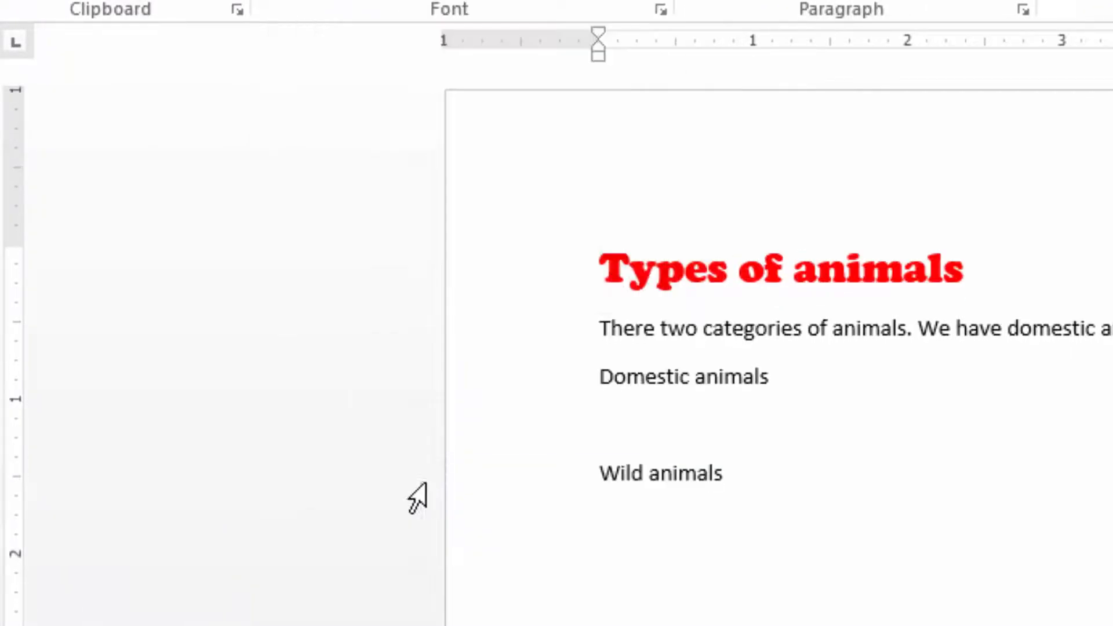
click(1089, 225)
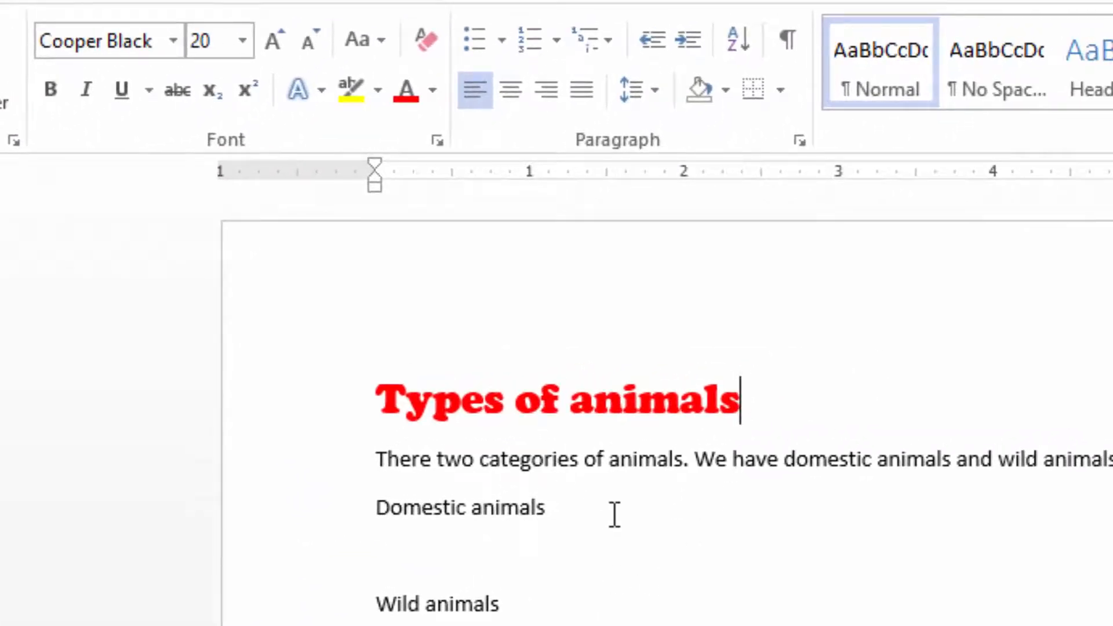
Format the "Domestic animals" and "Wild animals" subheadings together as dark blue bold text.
drag(553, 511, 396, 514)
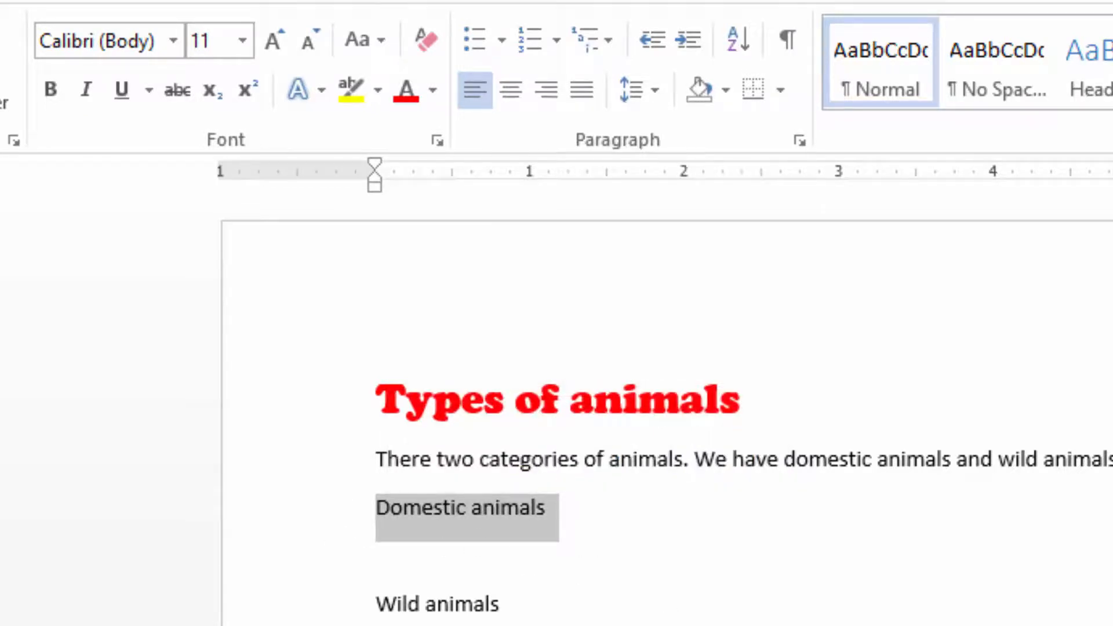
drag(525, 605, 378, 608)
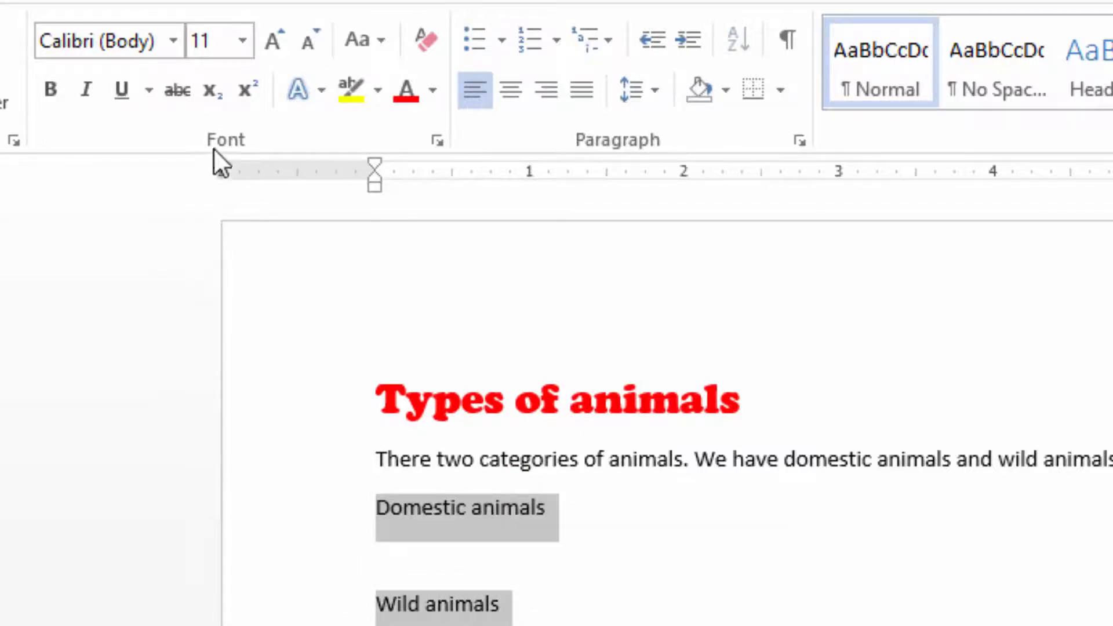
click(433, 92)
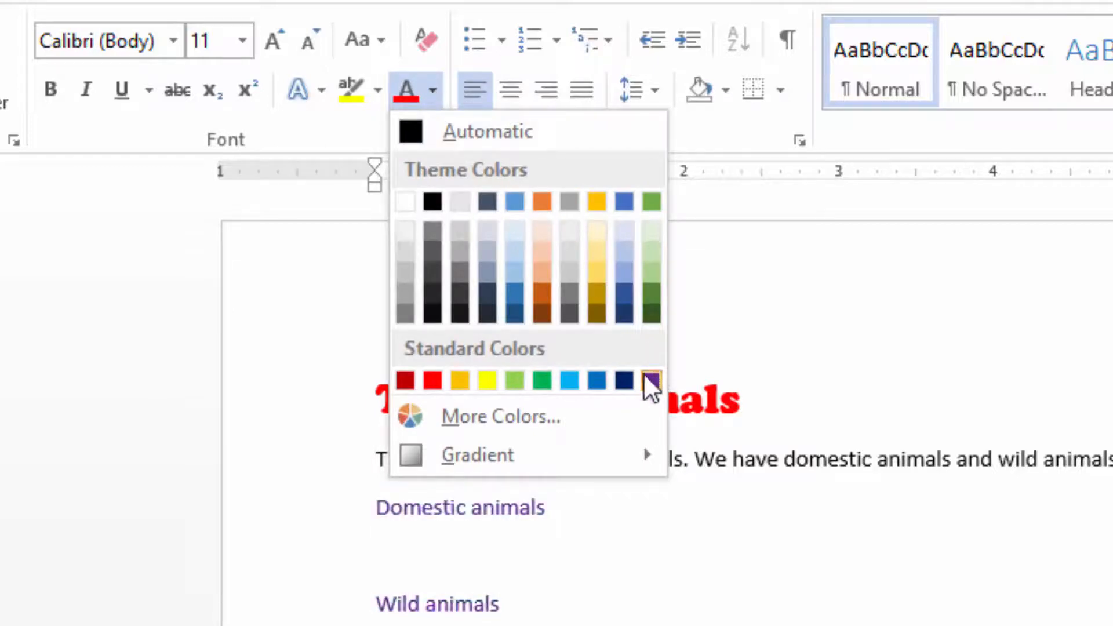
click(627, 294)
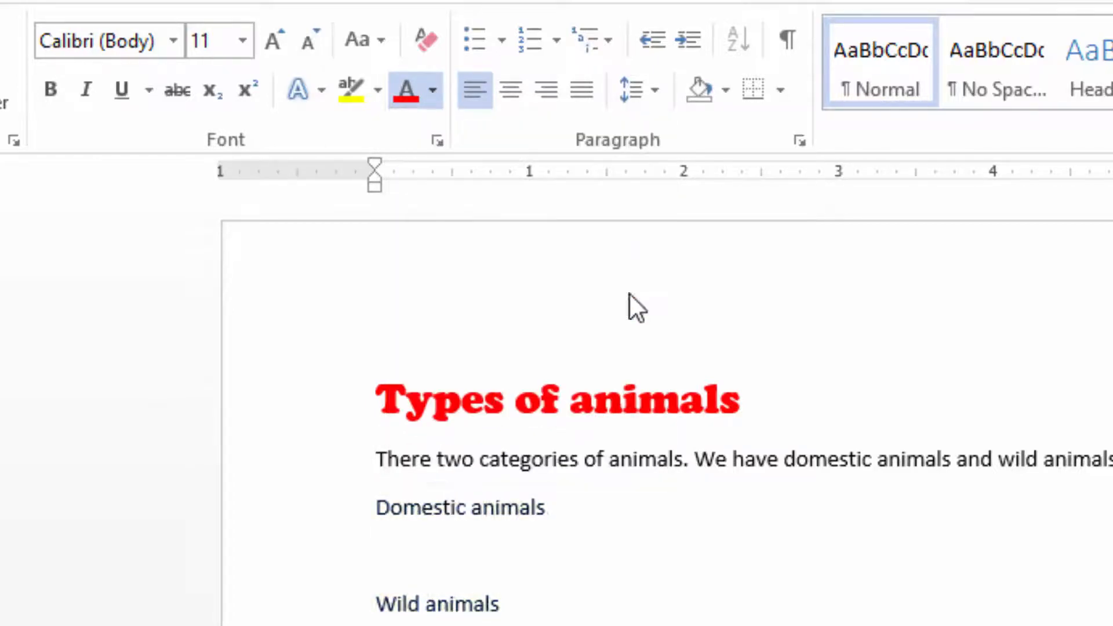
click(53, 90)
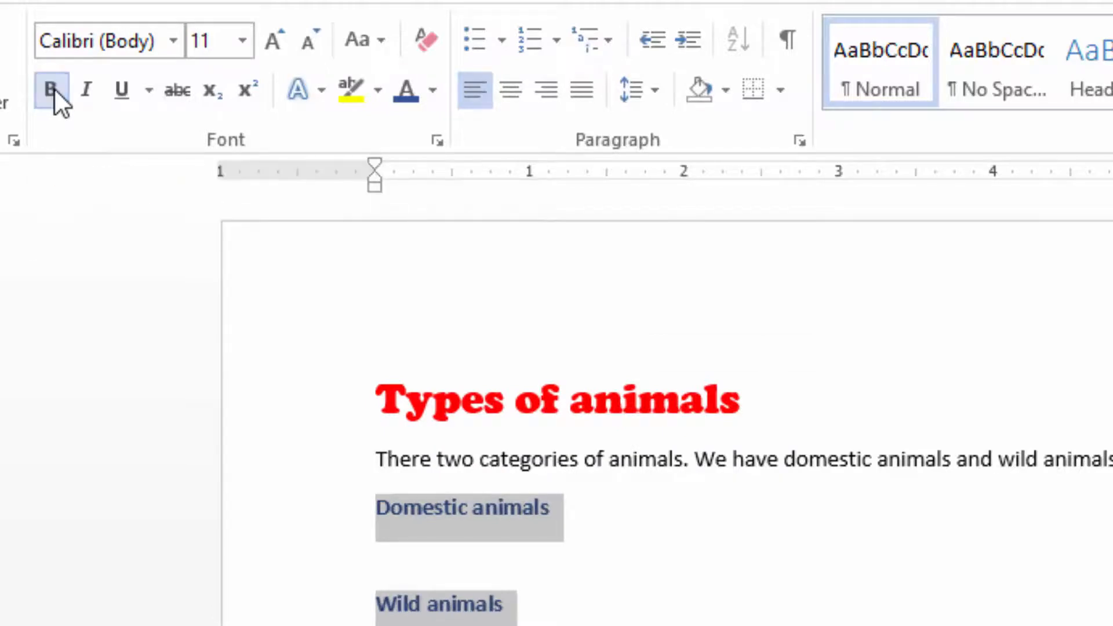
Set both subheadings to font size 14 and place the cursor on the empty line below "Domestic animals".
click(242, 41)
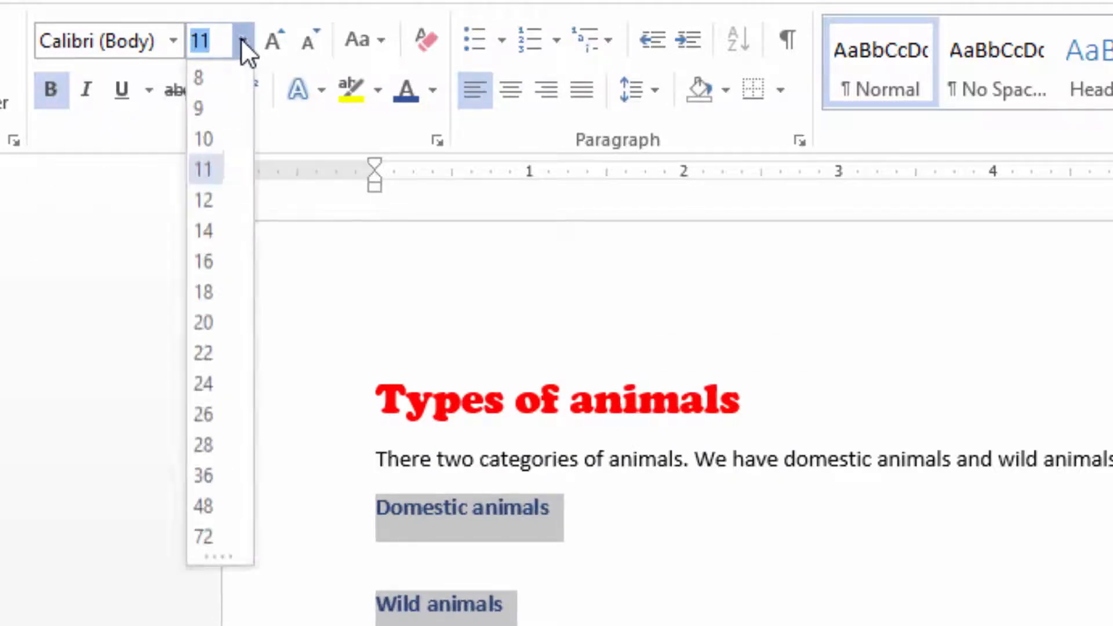
click(203, 232)
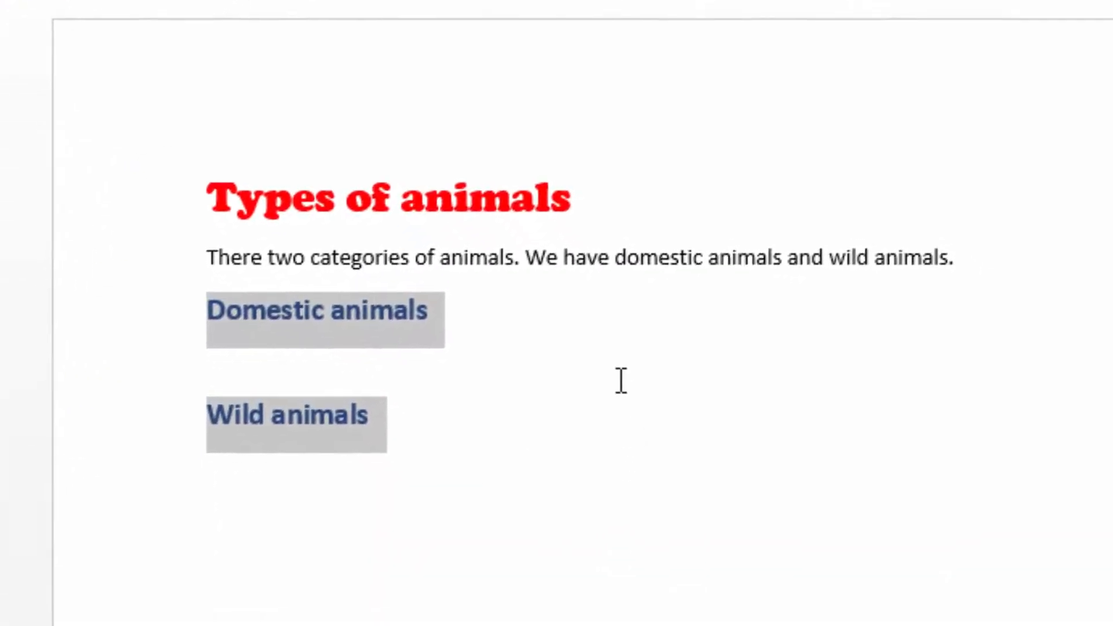
click(577, 378)
scroll(378, 360, down, 3)
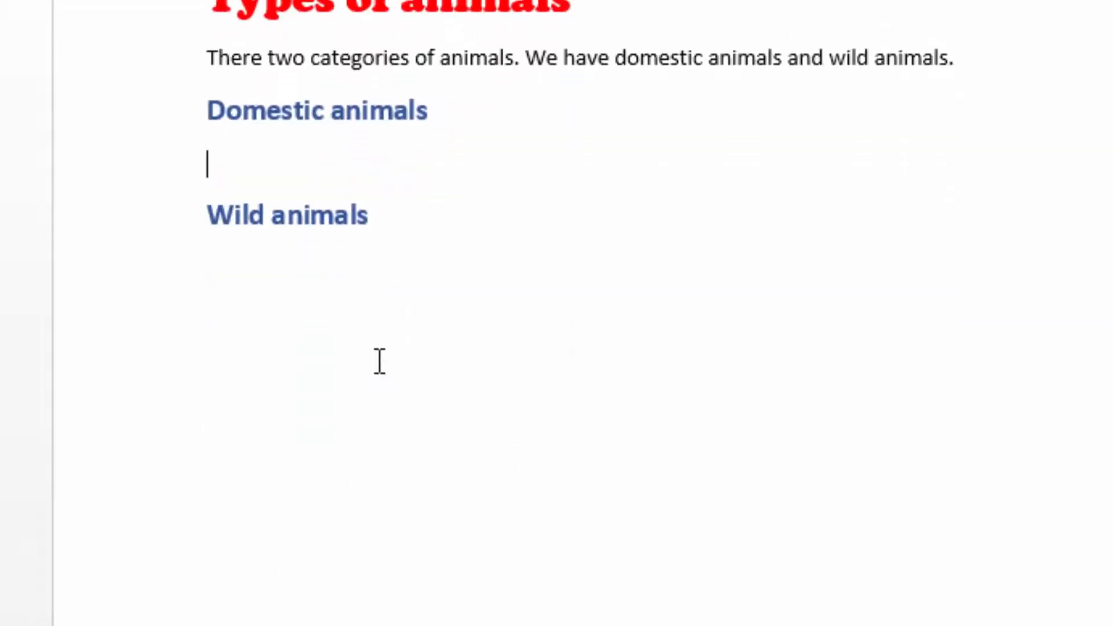
scroll(379, 360, up, 2)
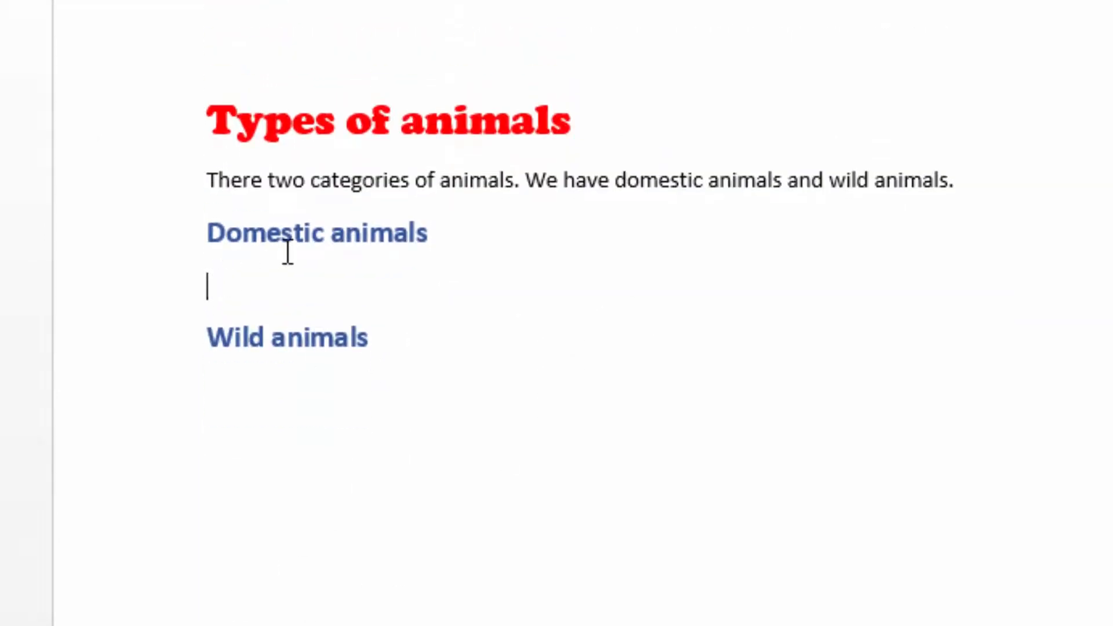
scroll(290, 251, up, 1)
scroll(313, 248, down, 3)
scroll(347, 235, up, 3)
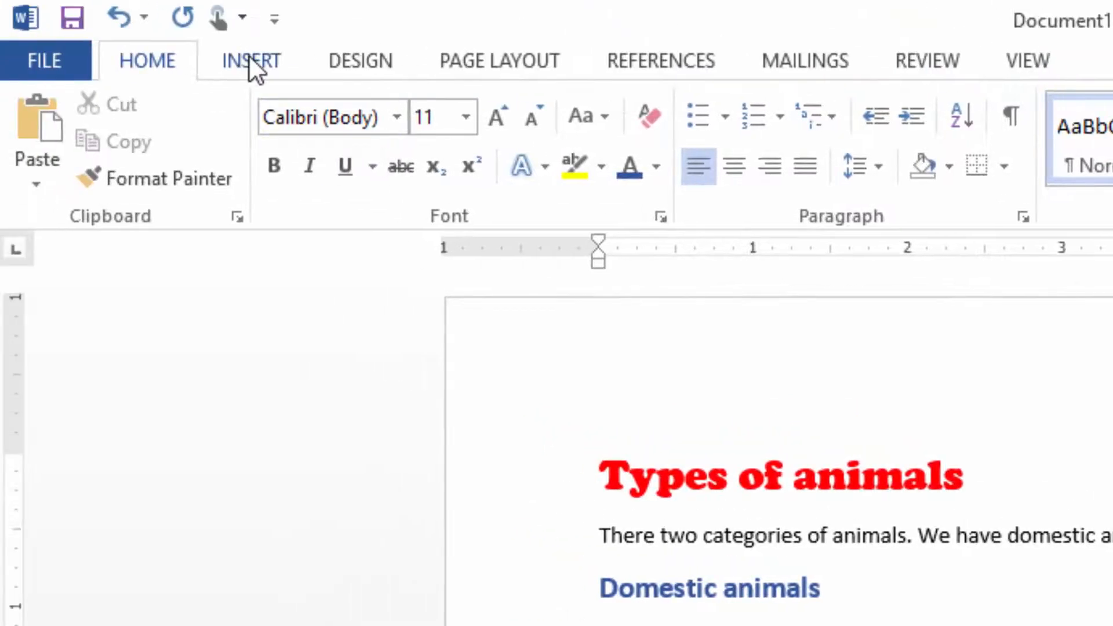
Insert the COW picture from the DOMESTIC ANIMALS folder inside ANIMALS on the Desktop, below the "Domestic animals" subheading.
click(249, 54)
click(296, 145)
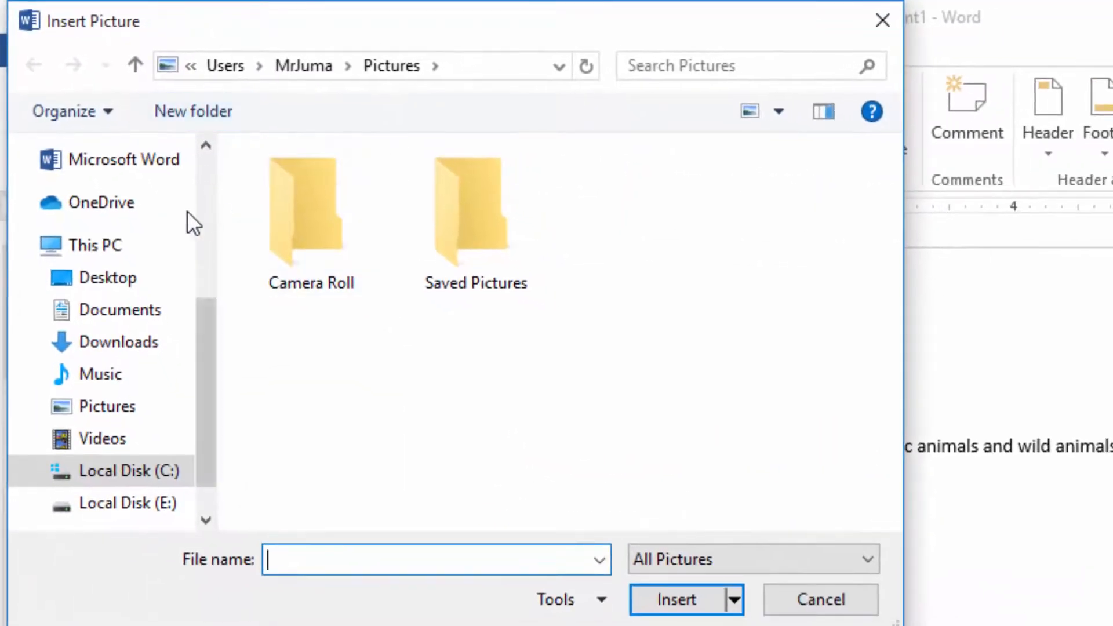
click(111, 282)
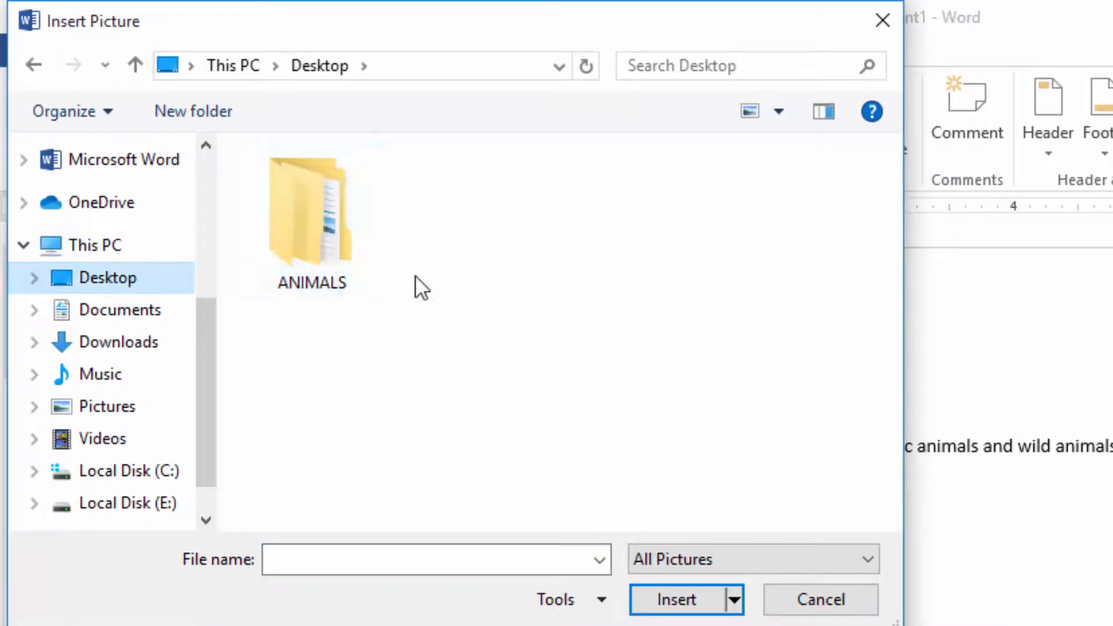
double_click(326, 254)
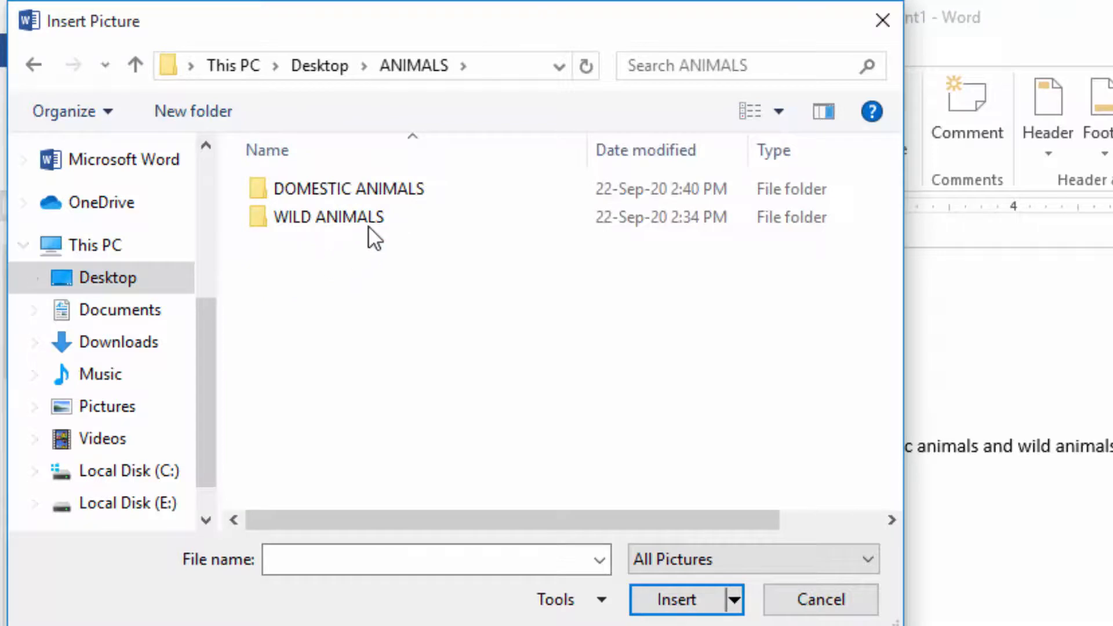
click(342, 187)
double_click(342, 186)
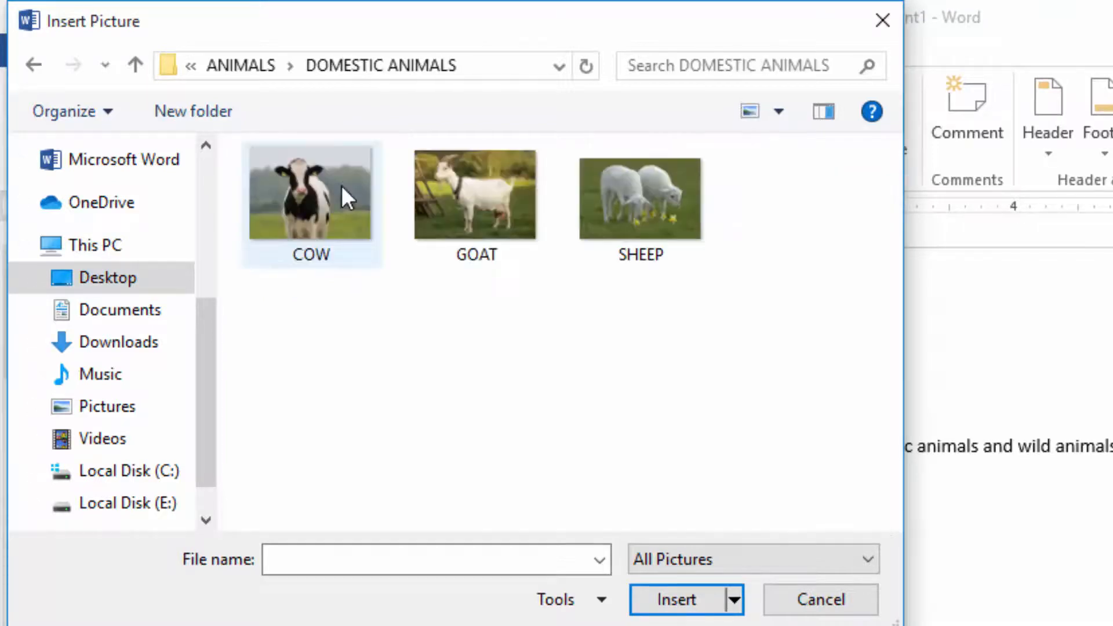
click(307, 198)
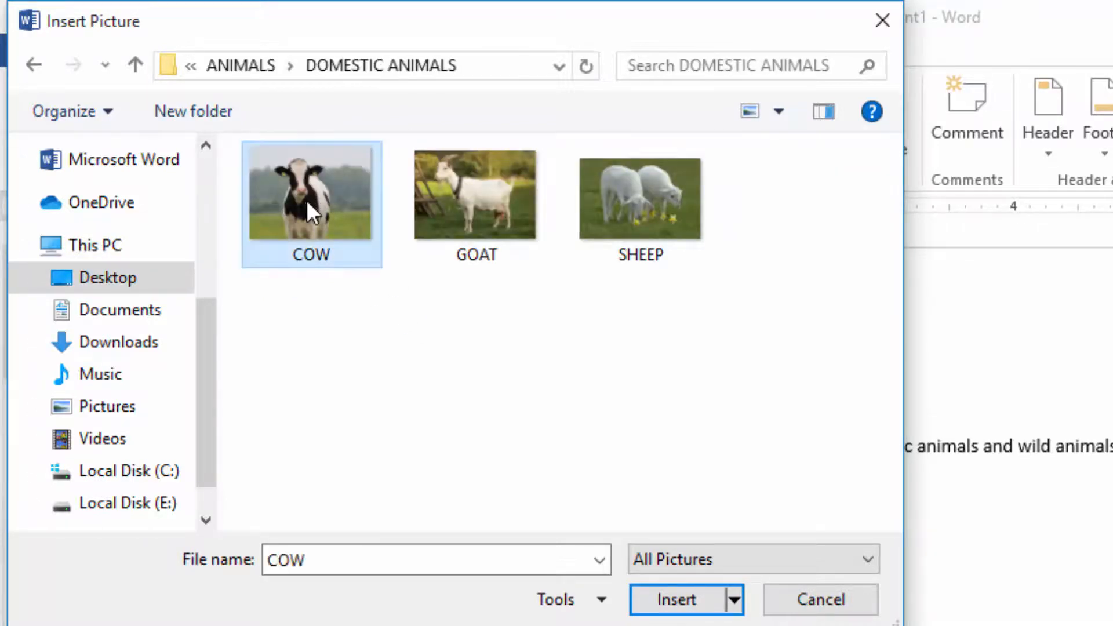
click(666, 603)
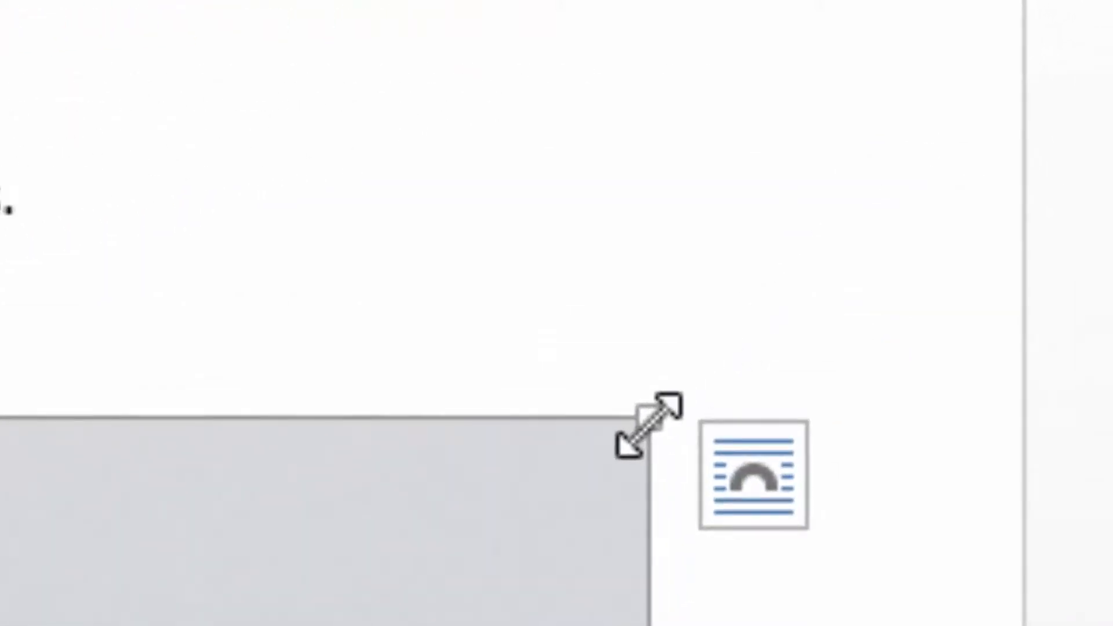
Shrink the cow picture proportionally to about 1.9 inches wide and place the cursor right after it.
drag(649, 426, 316, 497)
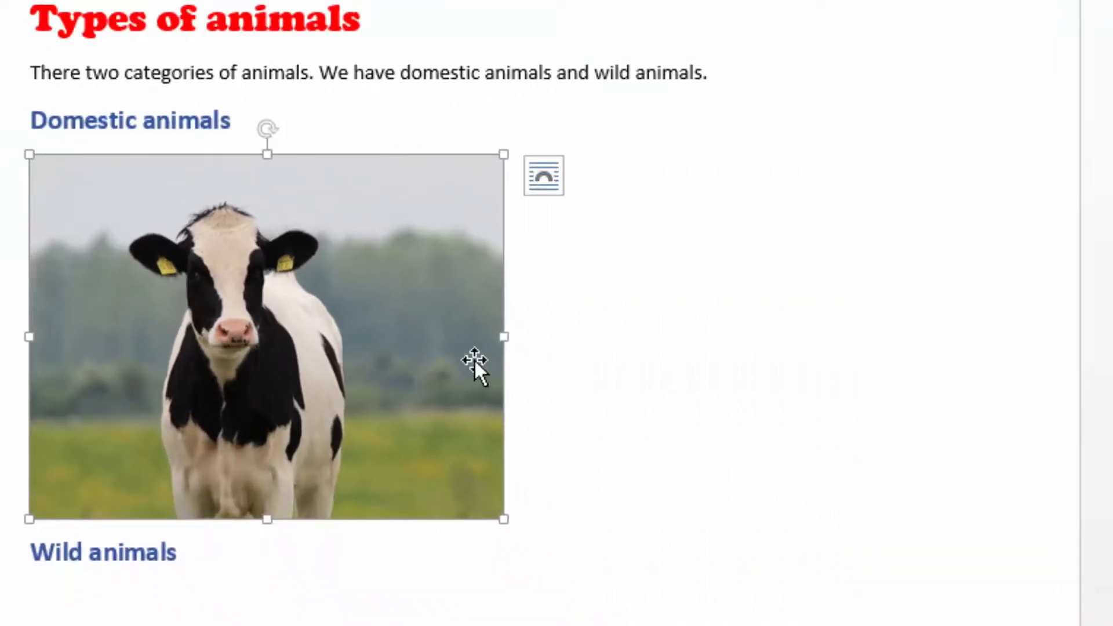
drag(508, 153, 239, 317)
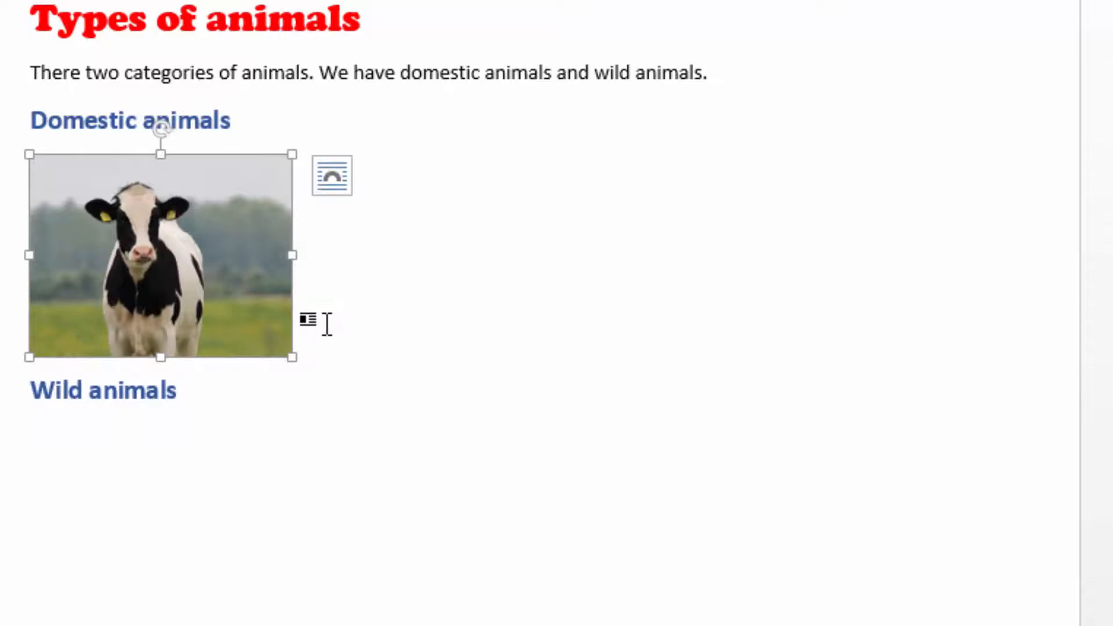
click(327, 324)
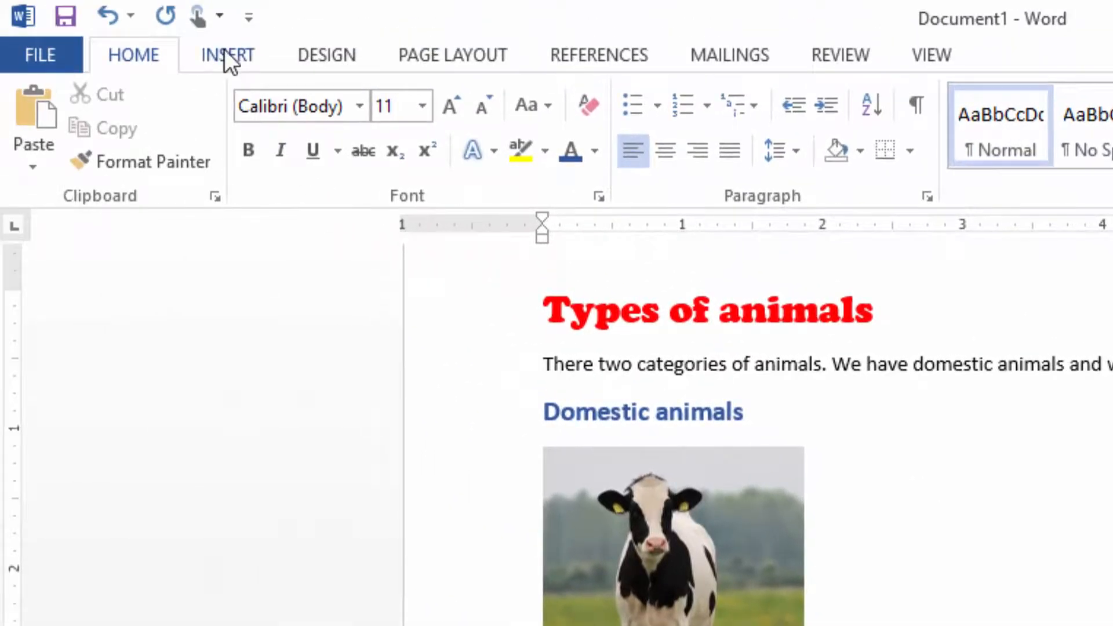
Insert the GOAT picture from the DOMESTIC ANIMALS folder beside the cow picture.
click(228, 57)
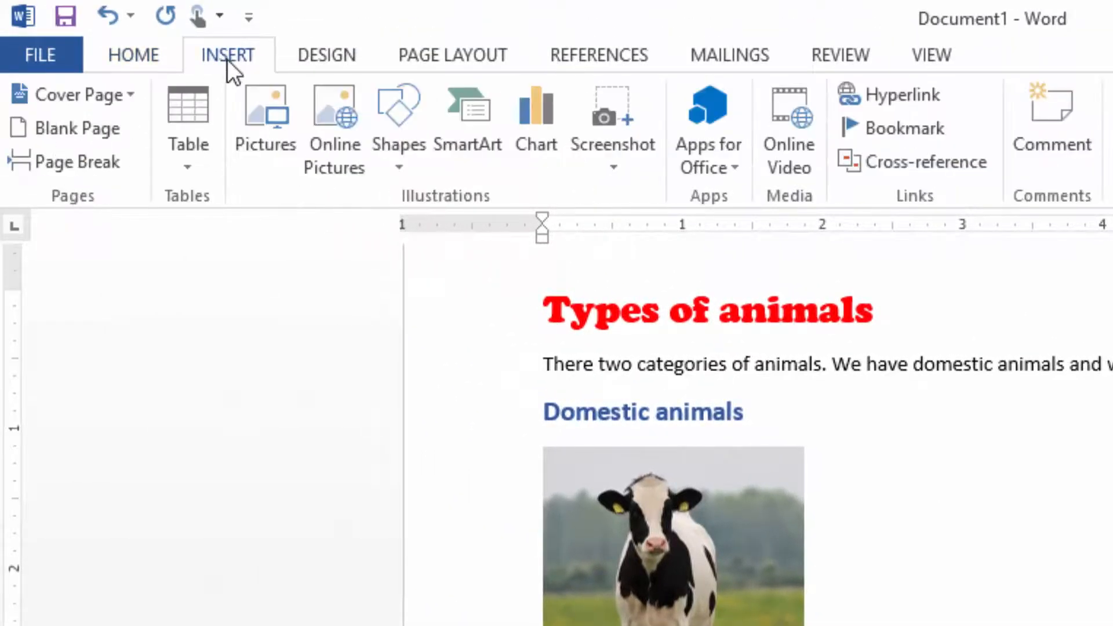
click(266, 132)
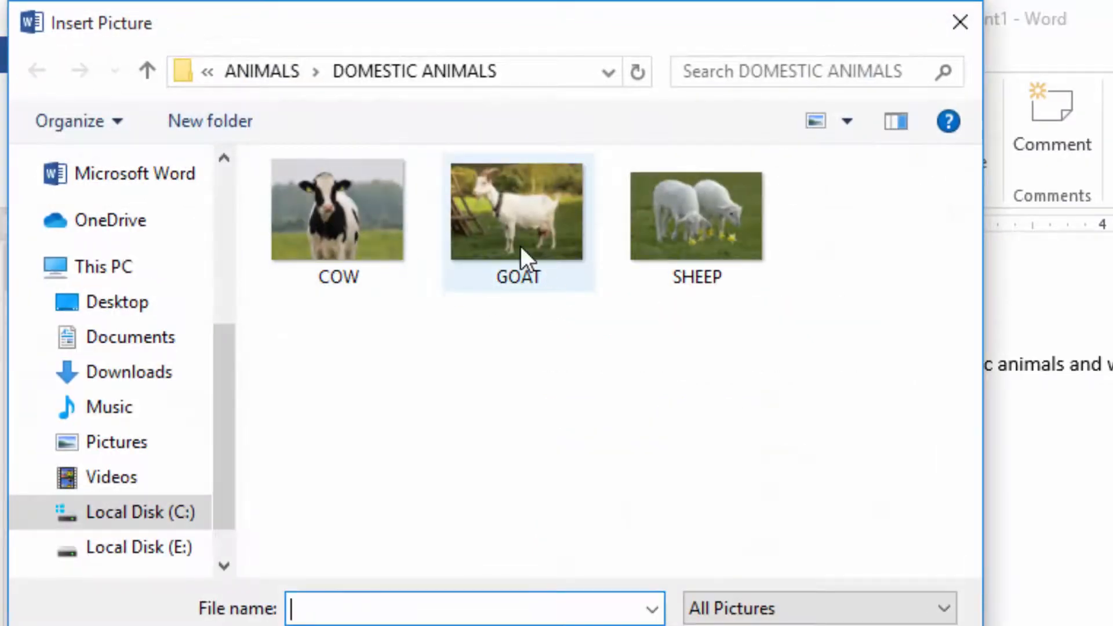
click(516, 243)
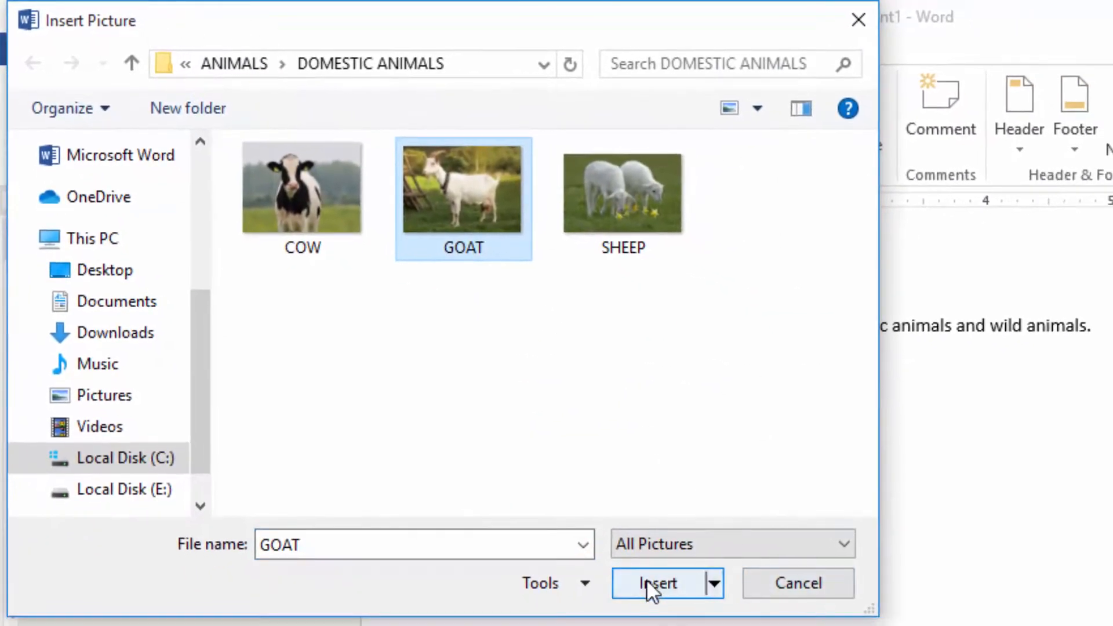
click(646, 579)
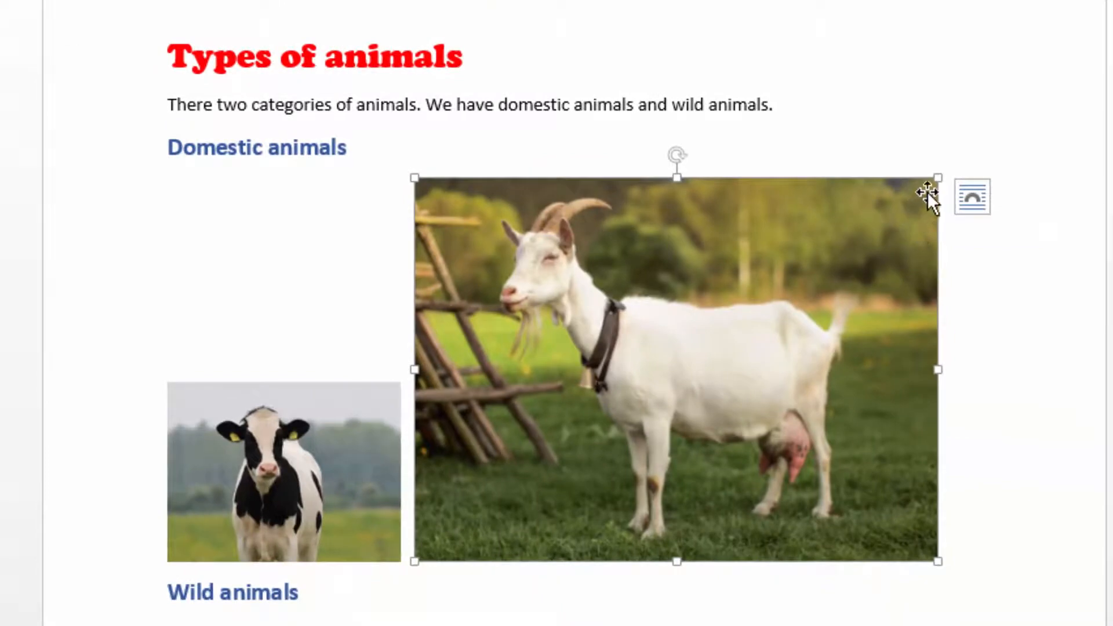
Shrink the goat picture to about the cow picture's height, roughly 2 inches wide, and place the cursor after it.
drag(938, 179, 656, 411)
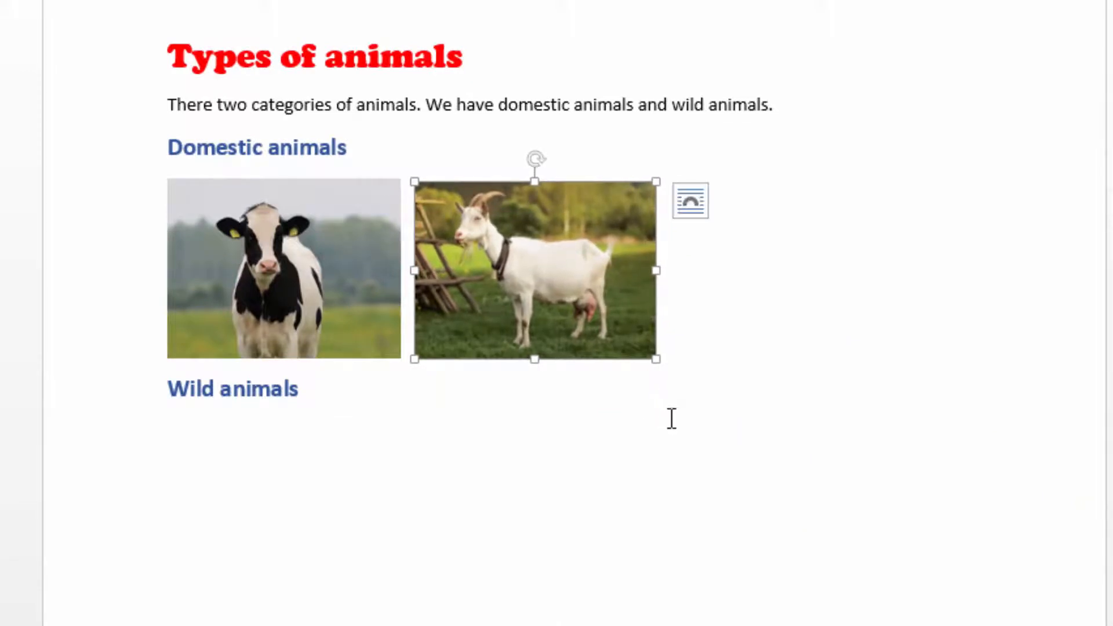
click(680, 330)
click(537, 238)
drag(658, 180, 659, 178)
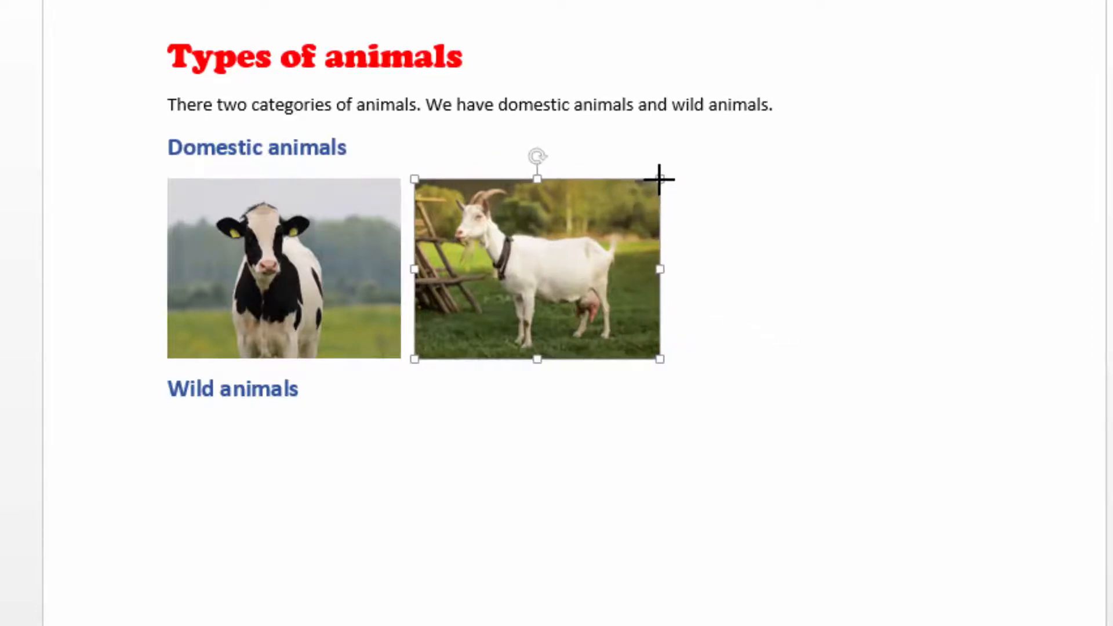
click(678, 327)
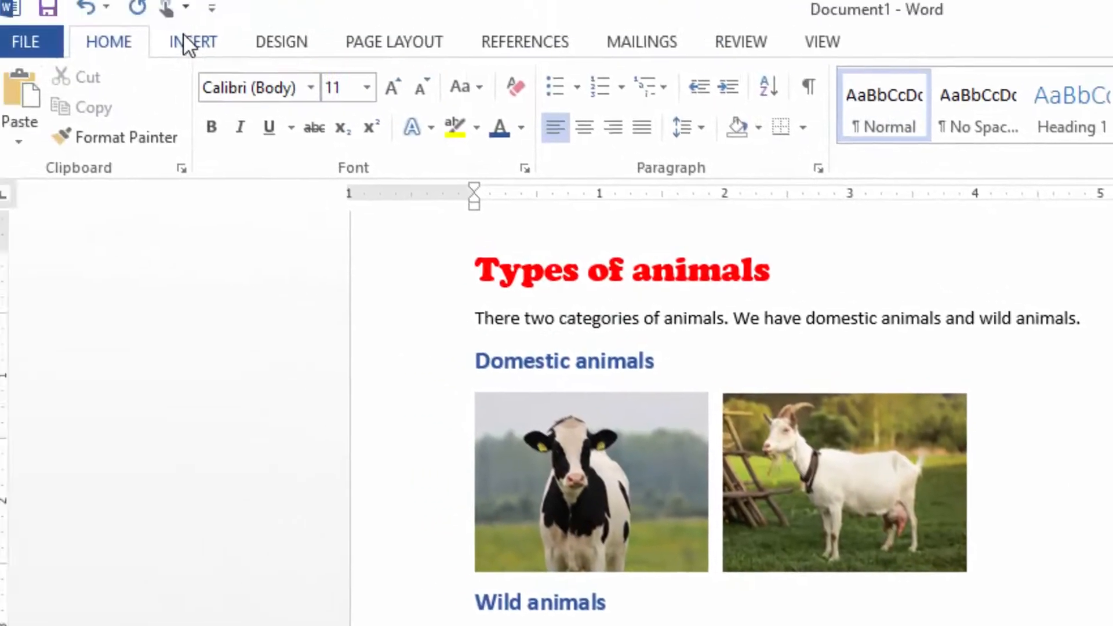
Insert the SHEEP picture from the DOMESTIC ANIMALS folder after the goat picture.
click(200, 48)
click(235, 119)
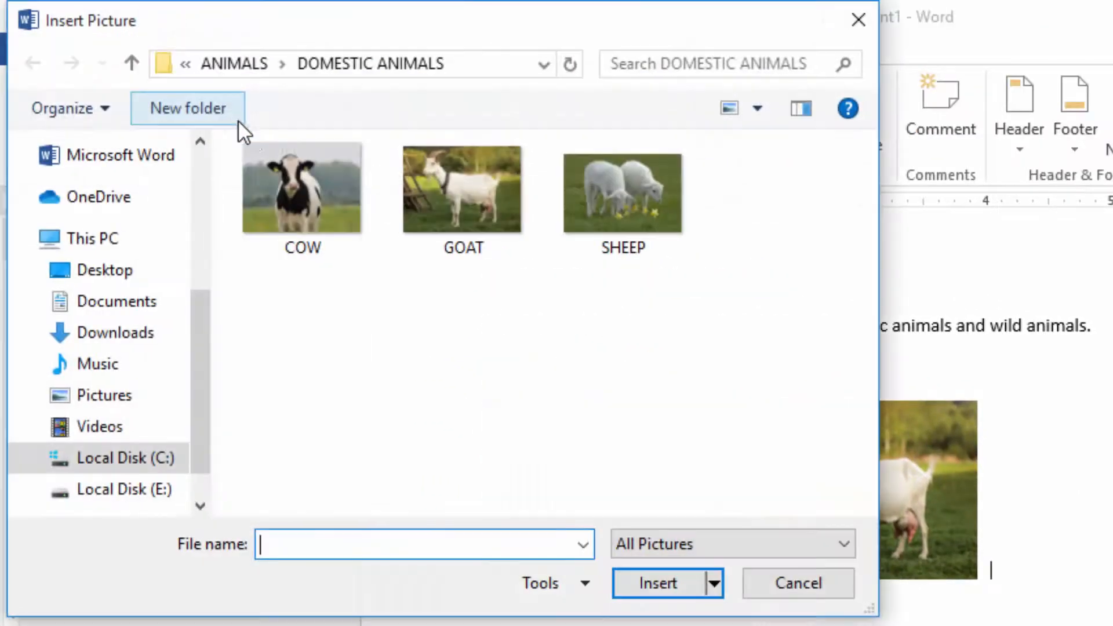
click(626, 206)
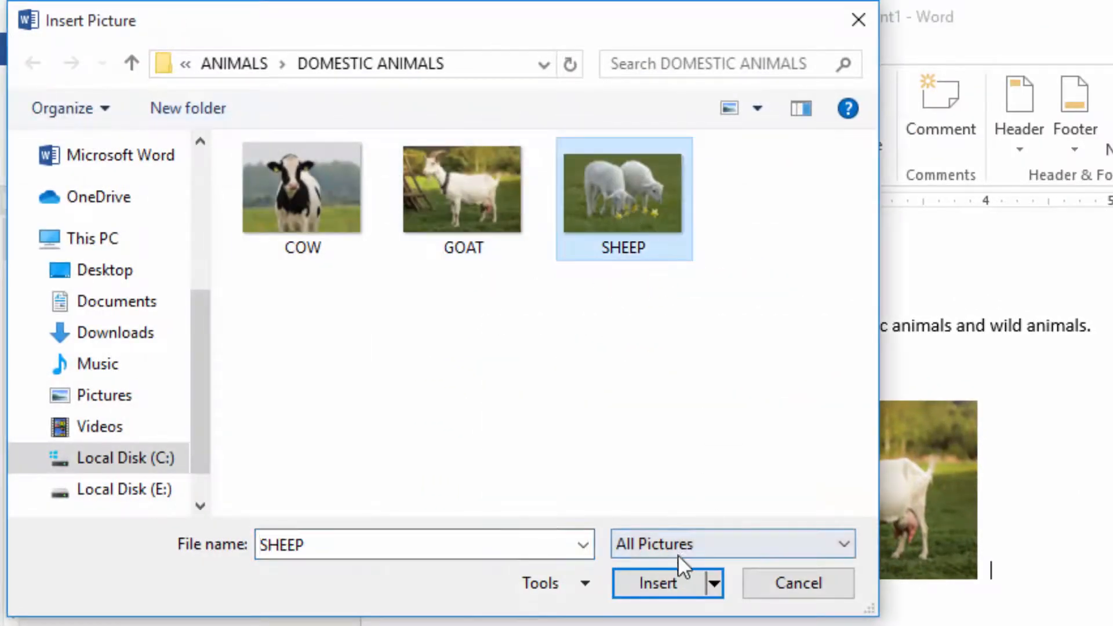
click(656, 582)
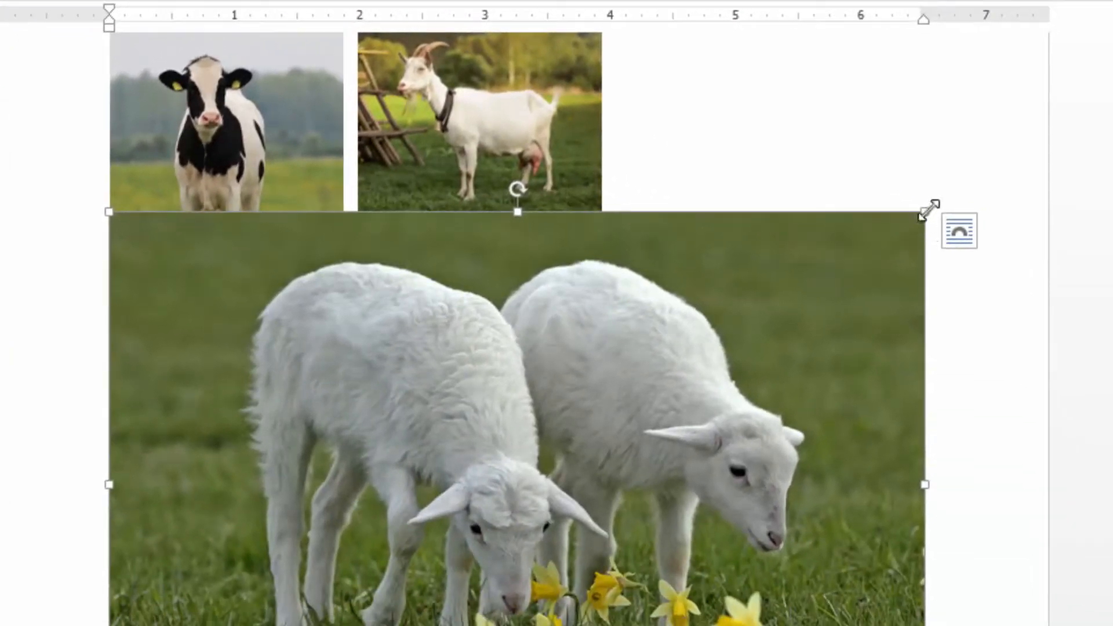
Shrink the sheep picture to about 2.1 inches wide so it fits in the row beside the goat at matching height.
drag(928, 210, 509, 490)
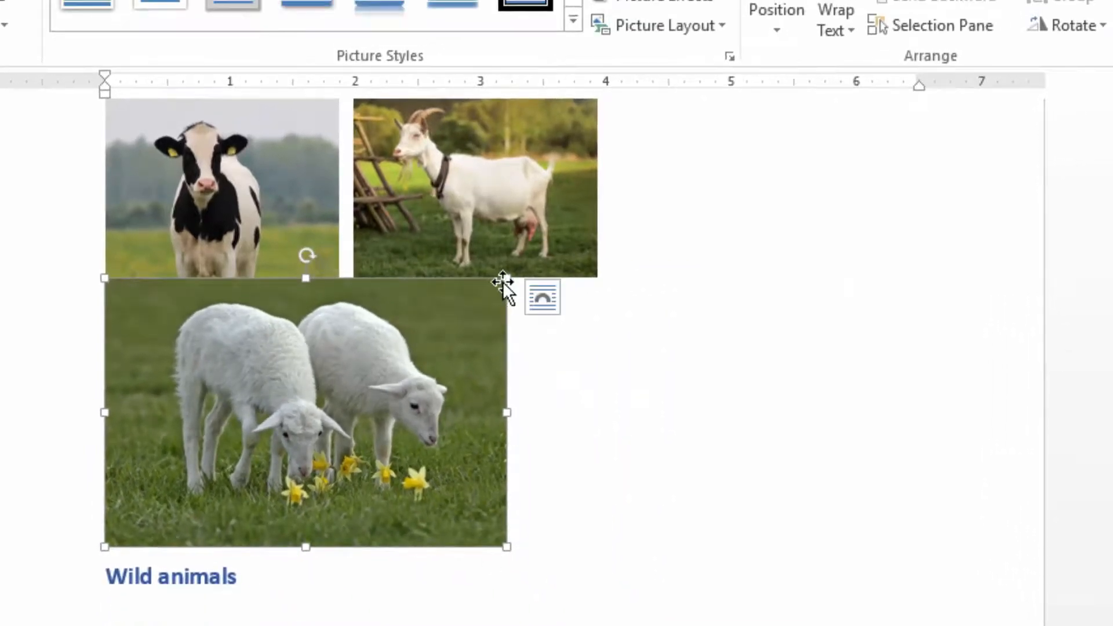
drag(508, 279, 389, 364)
scroll(760, 378, up, 5)
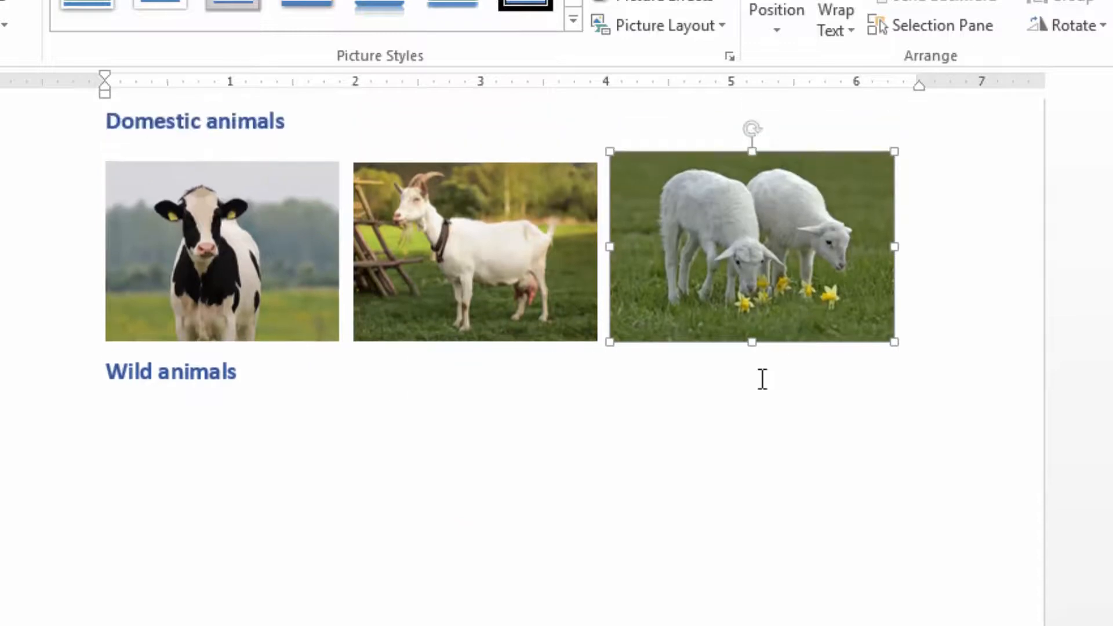
scroll(759, 378, down, 1)
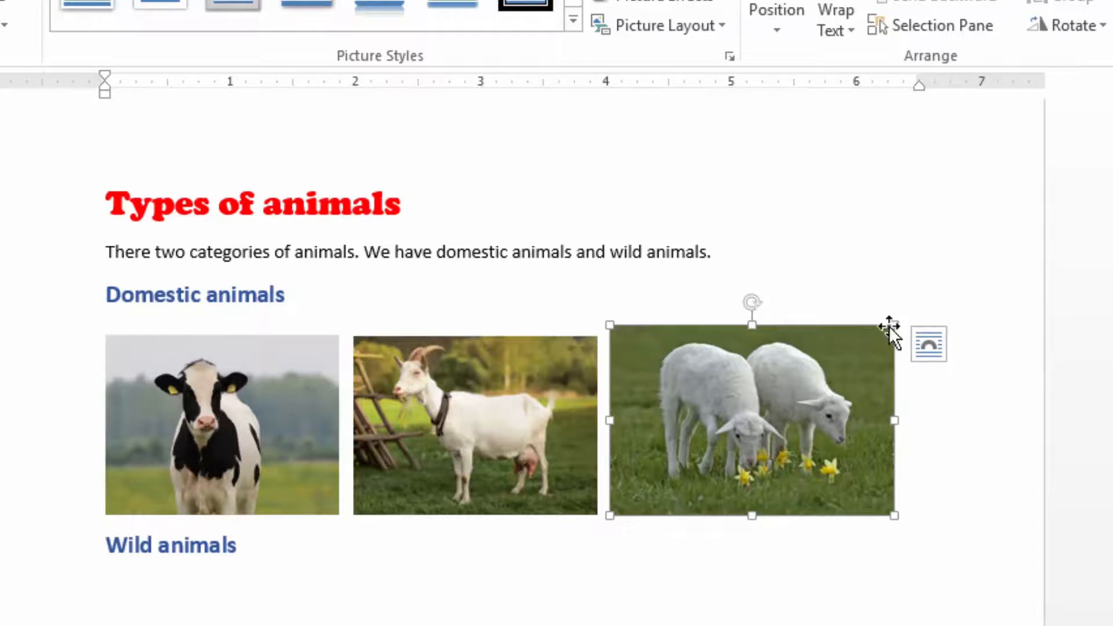
drag(896, 326, 873, 353)
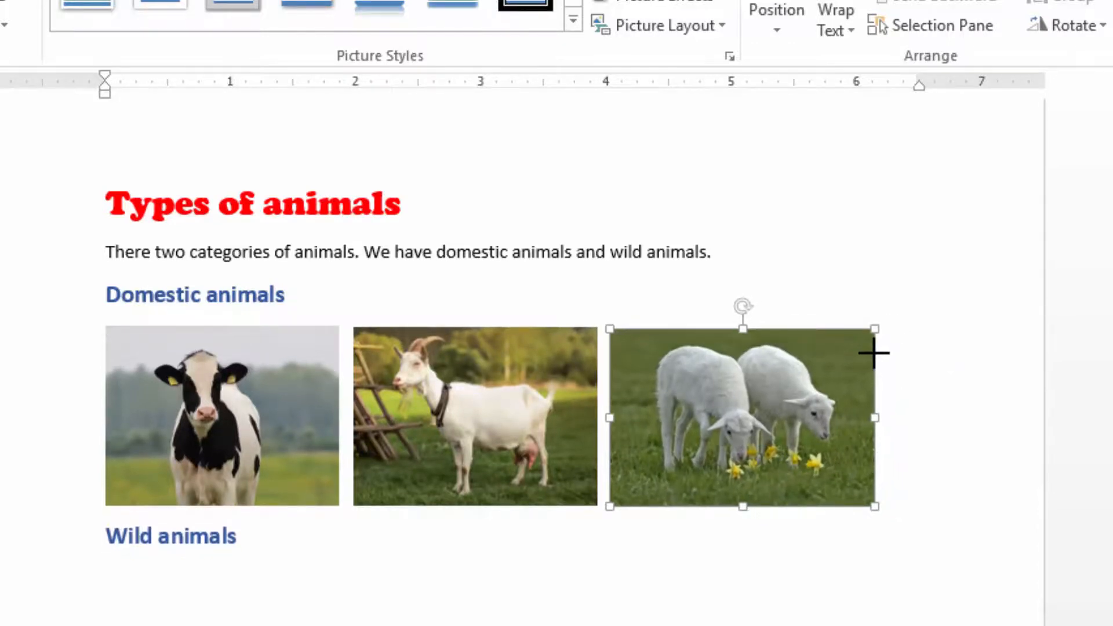
Insert the CHEETAH picture from the WILD ANIMALS folder on the empty line below the Wild animals heading.
click(383, 603)
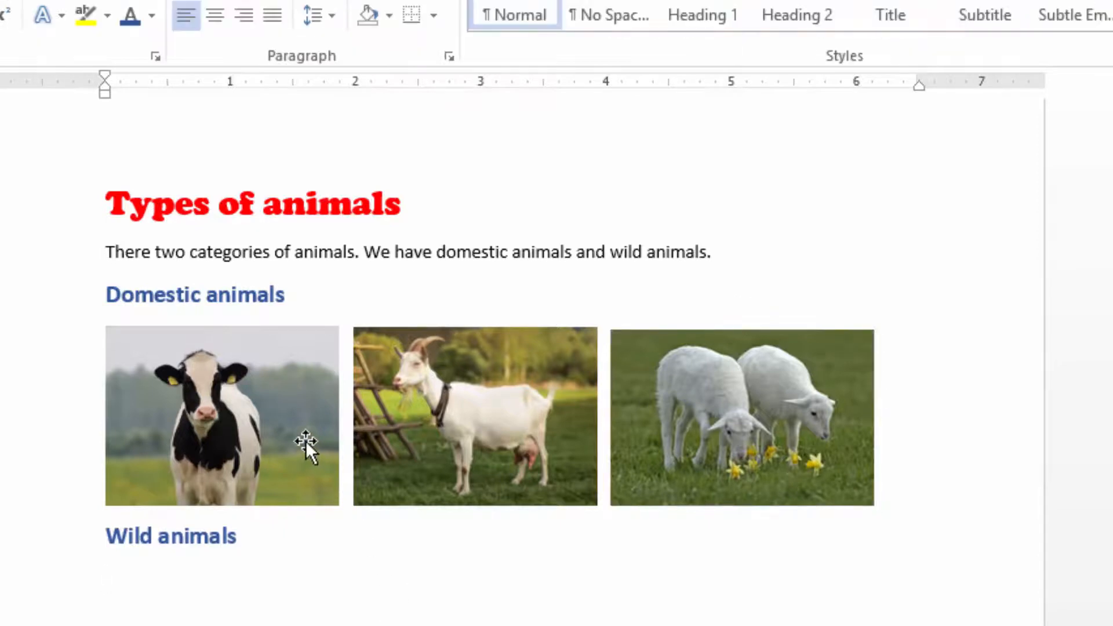
scroll(311, 492, up, 1)
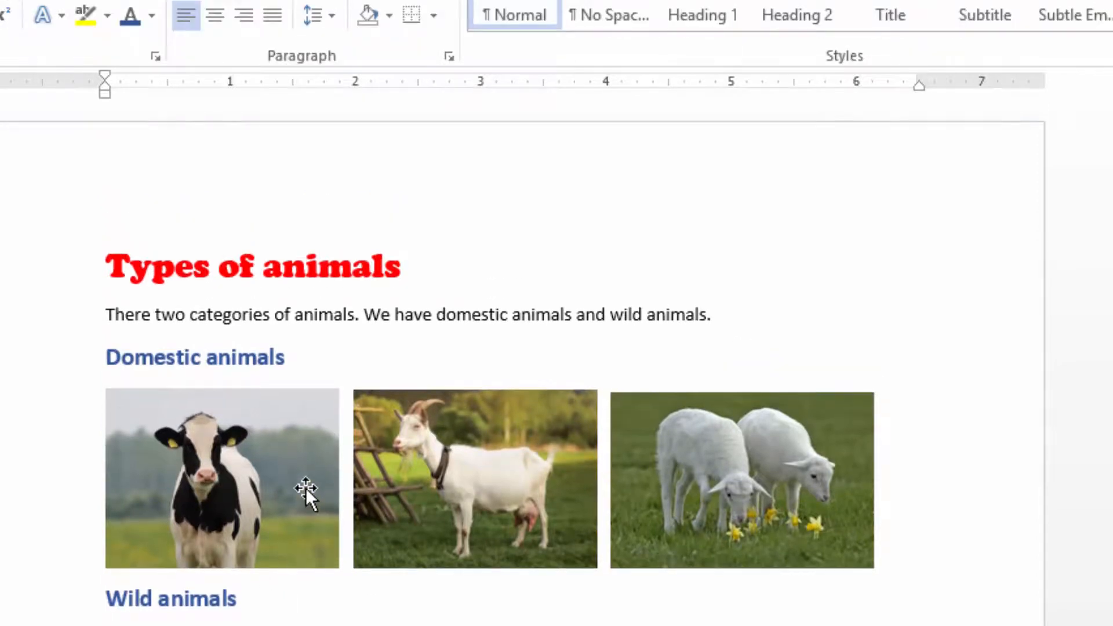
scroll(305, 488, down, 1)
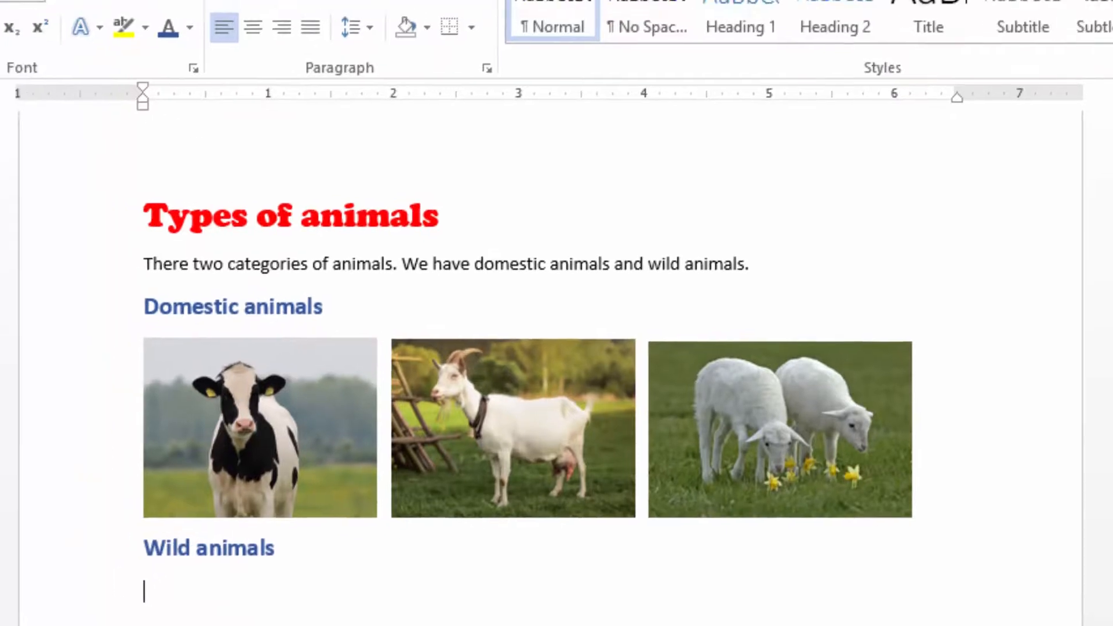
click(51, 5)
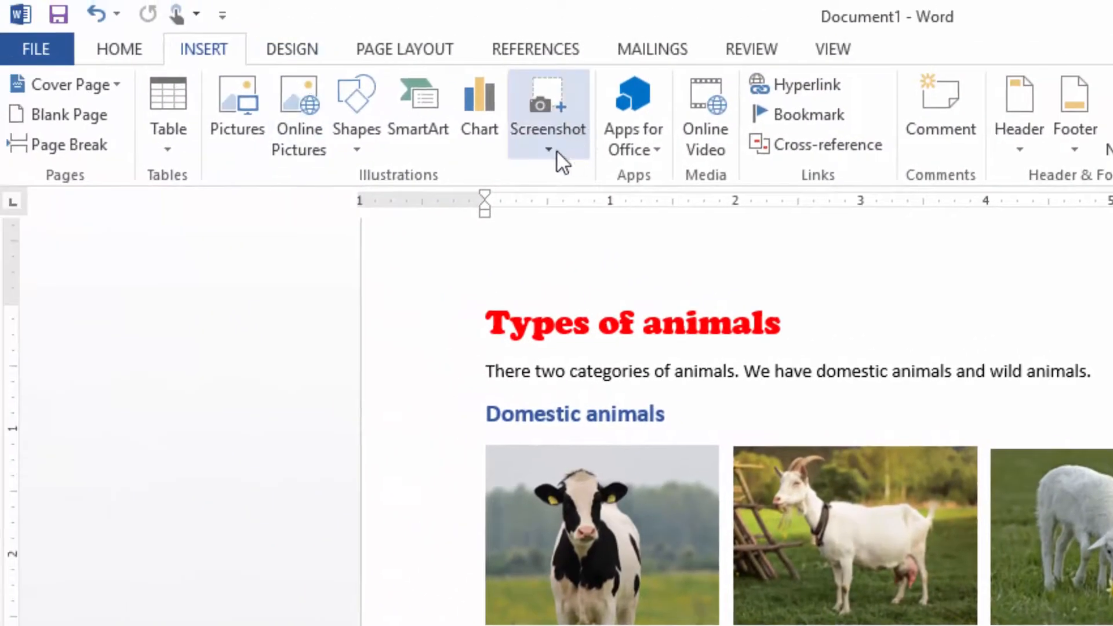
click(231, 121)
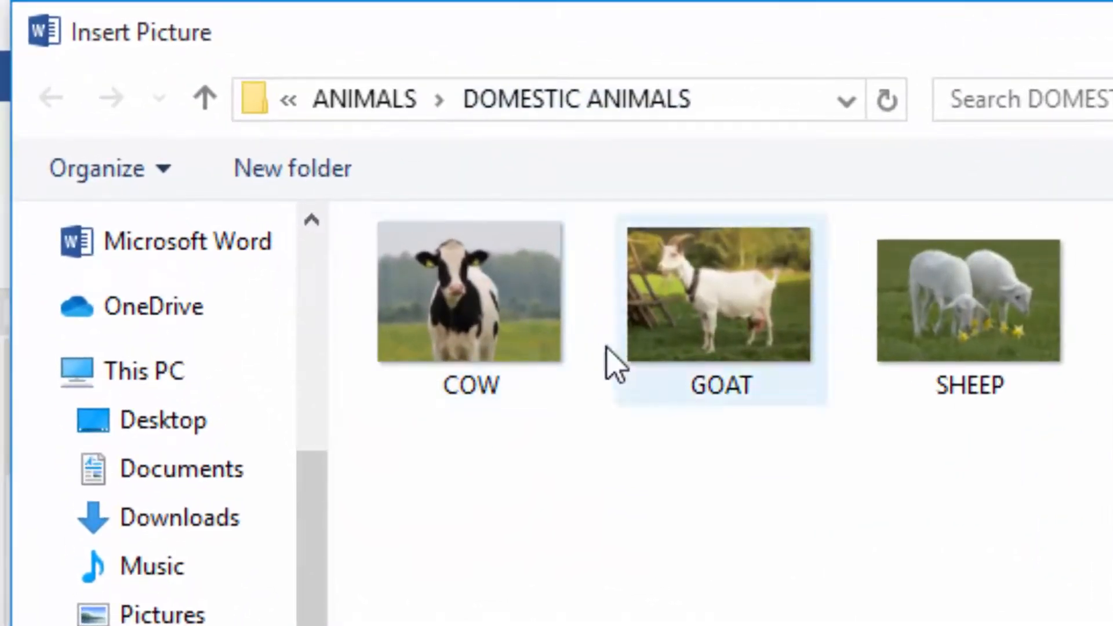
click(204, 98)
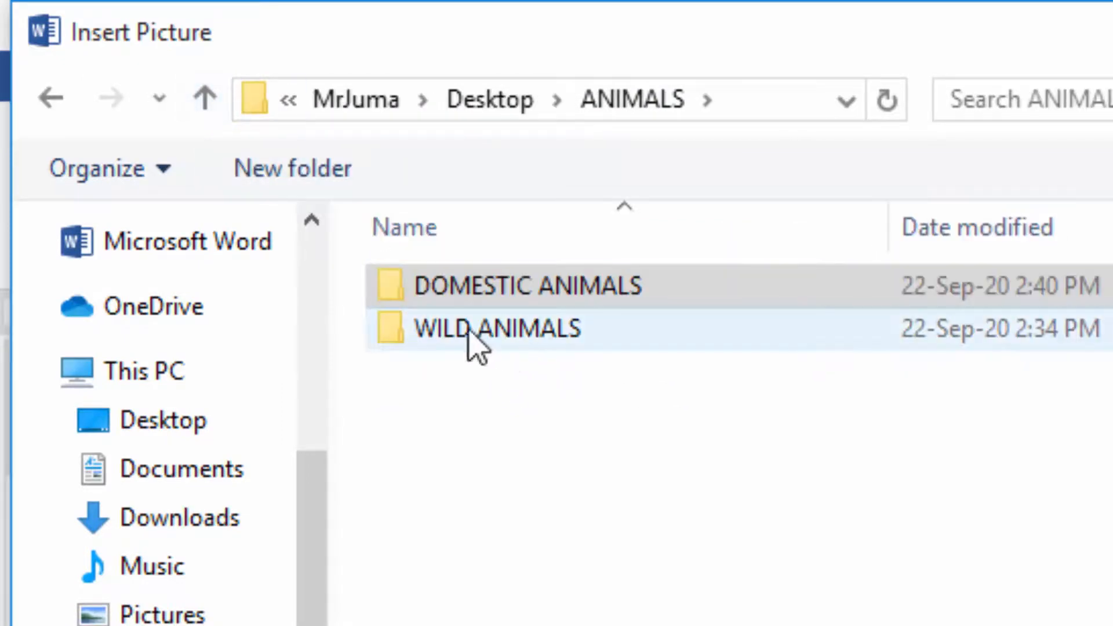
double_click(487, 328)
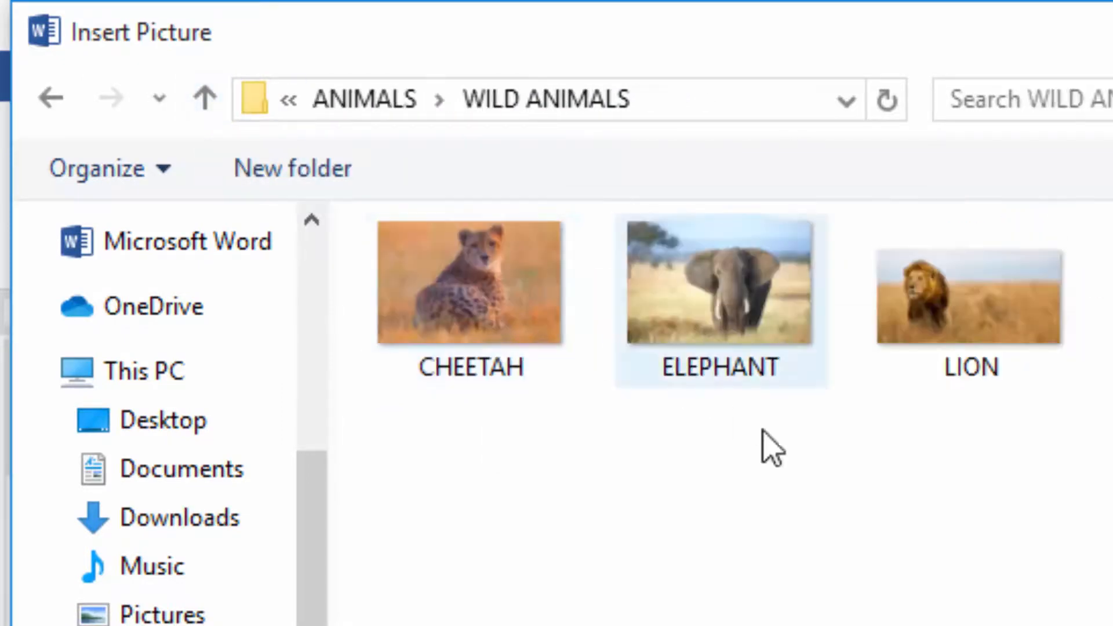
click(479, 299)
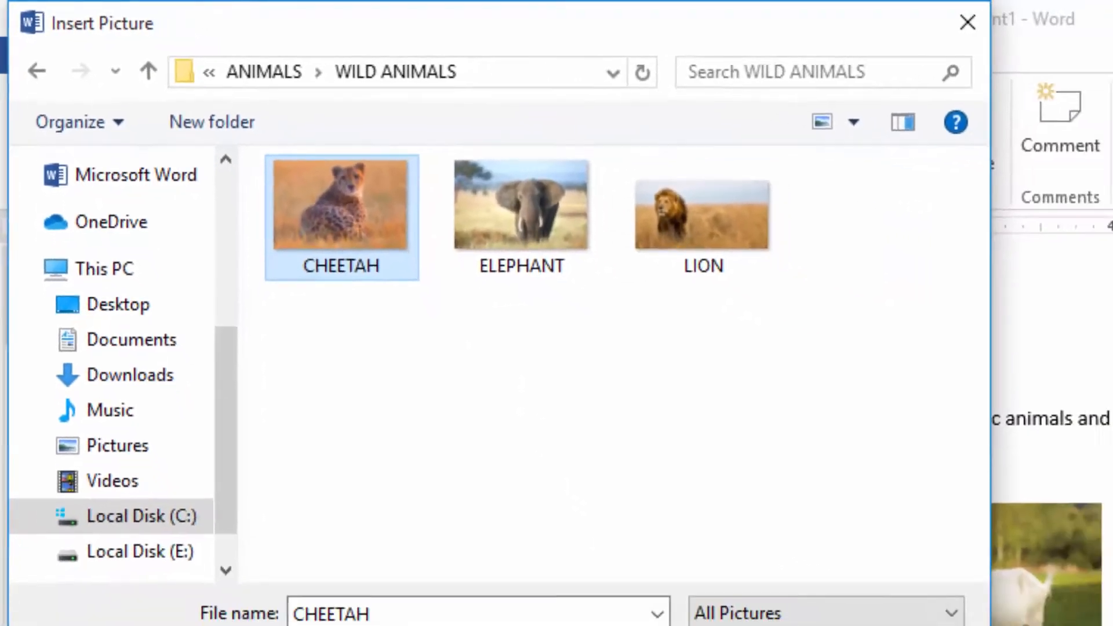
click(697, 615)
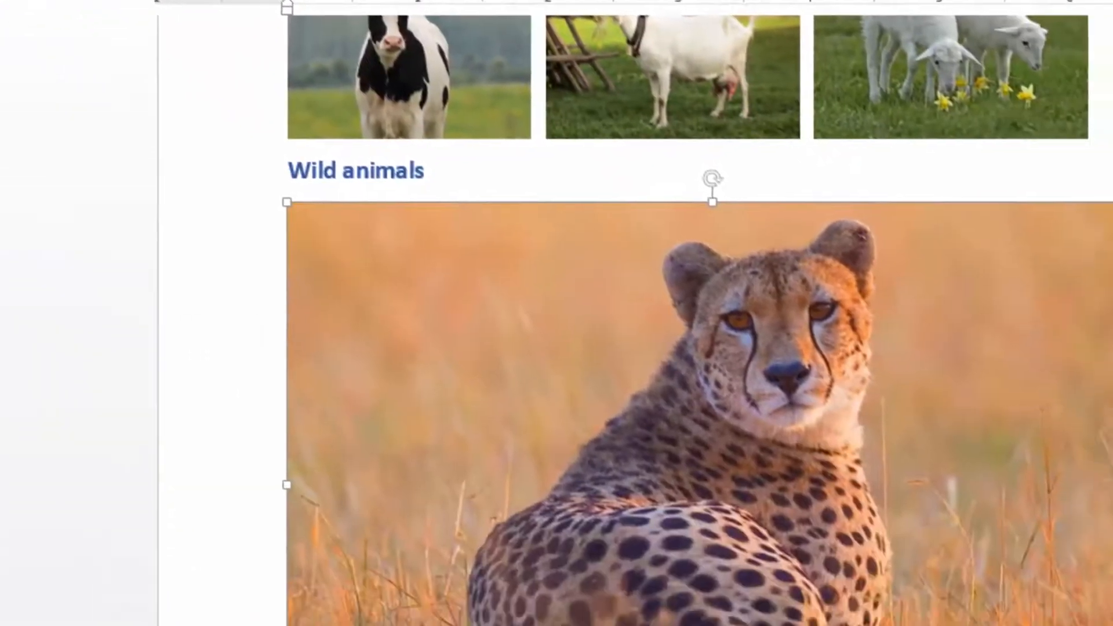
Shrink the cheetah picture proportionally to about 1.9 inches wide, close to the cow picture's width.
drag(1029, 625, 669, 424)
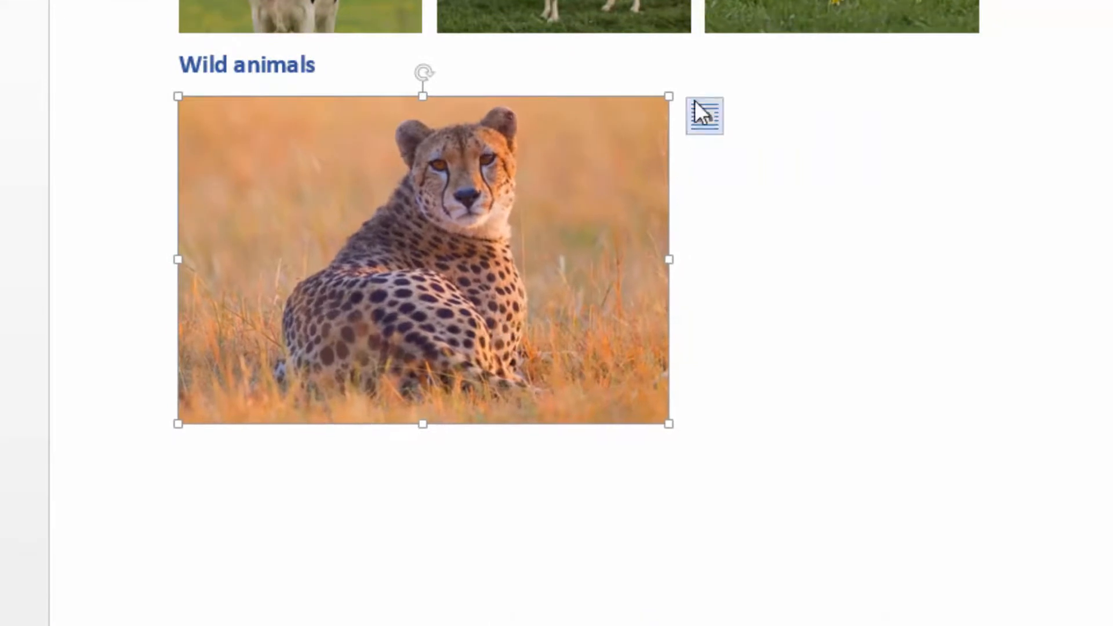
drag(668, 98, 355, 249)
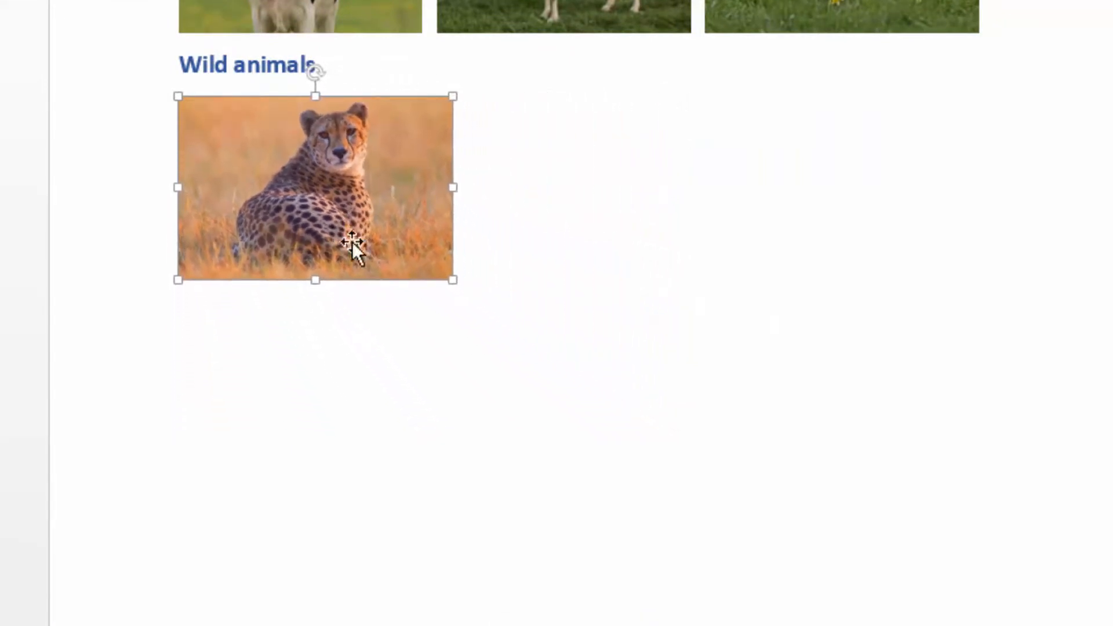
drag(451, 95, 410, 128)
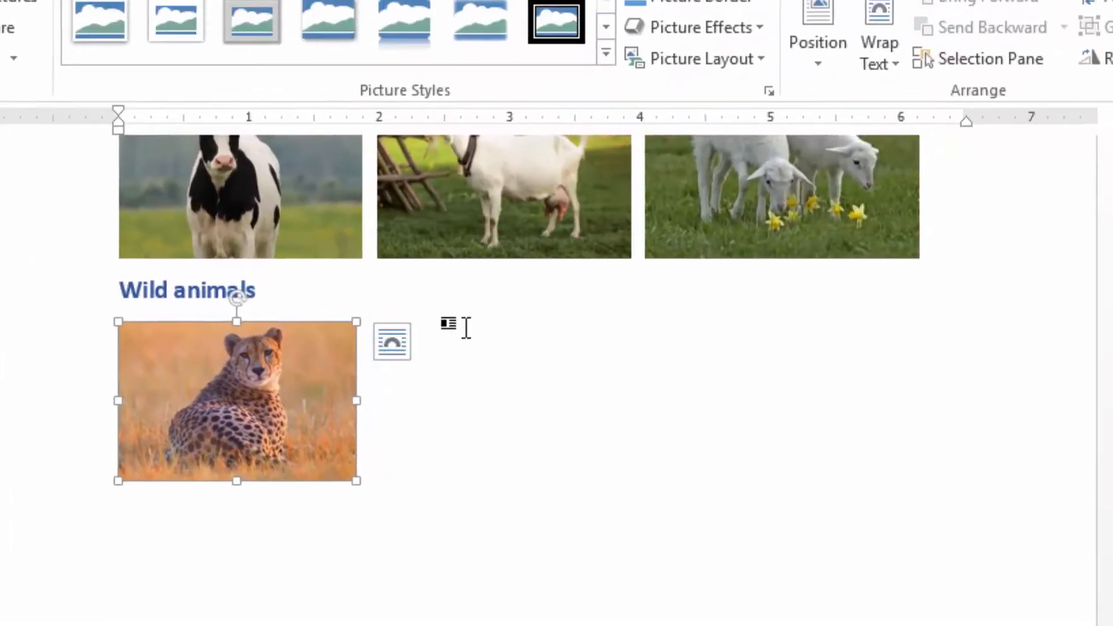
scroll(466, 328, up, 3)
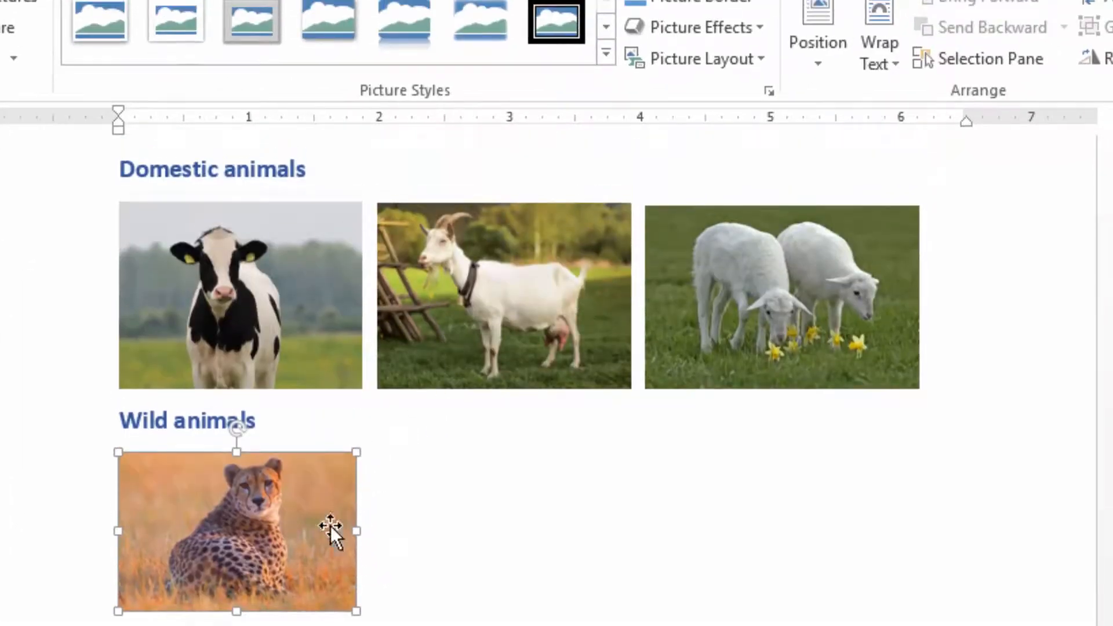
drag(359, 453, 359, 459)
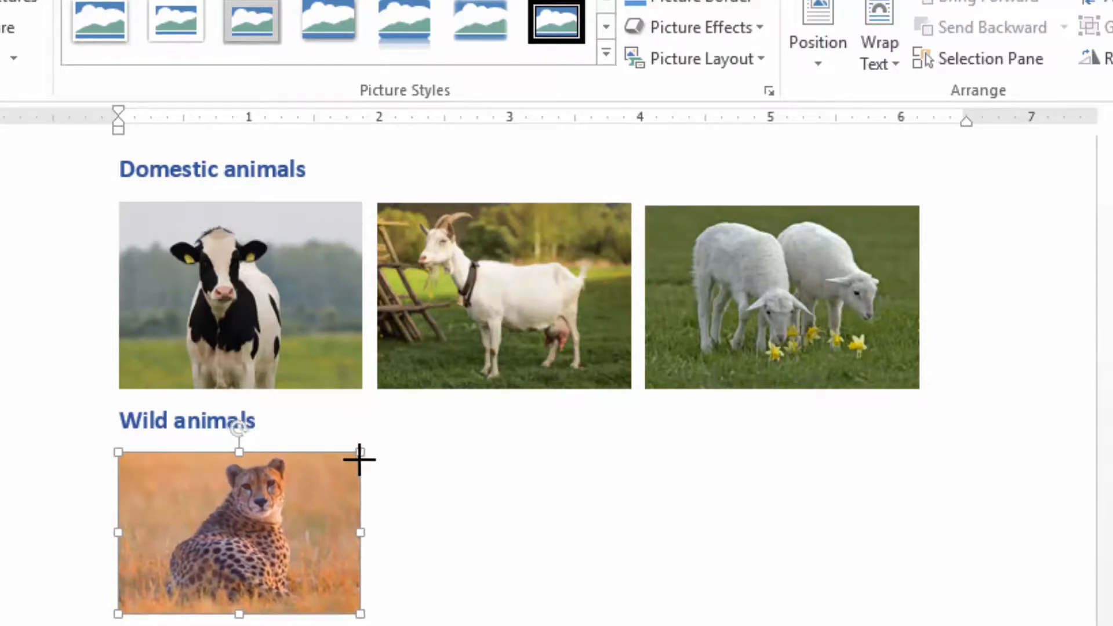
Insert the ELEPHANT picture from the WILD ANIMALS folder directly after the cheetah picture.
click(400, 600)
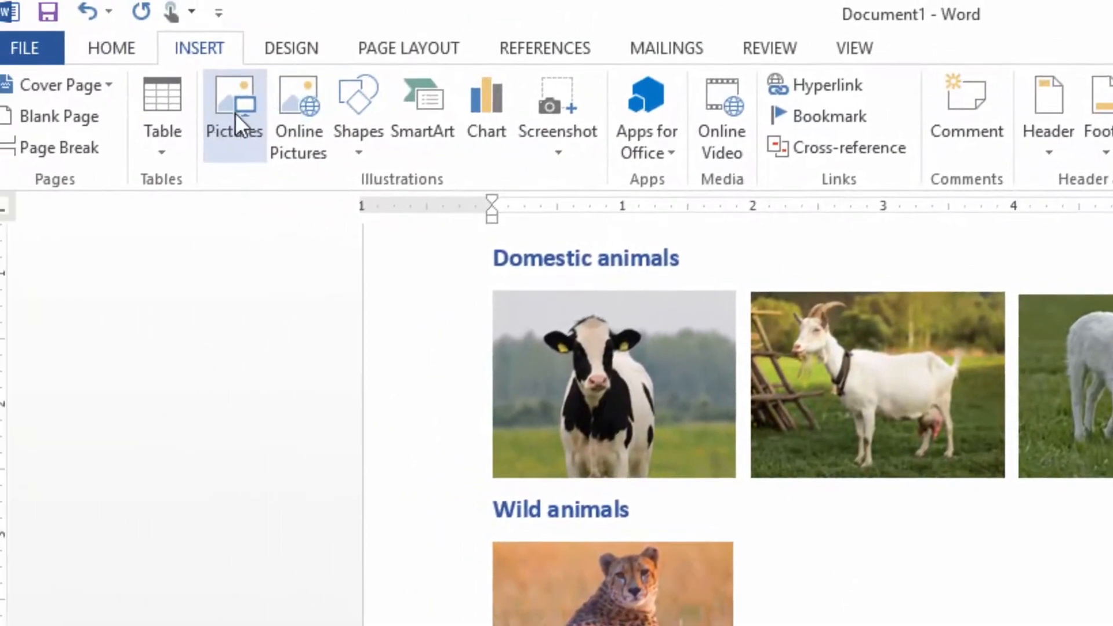
click(41, 58)
click(479, 194)
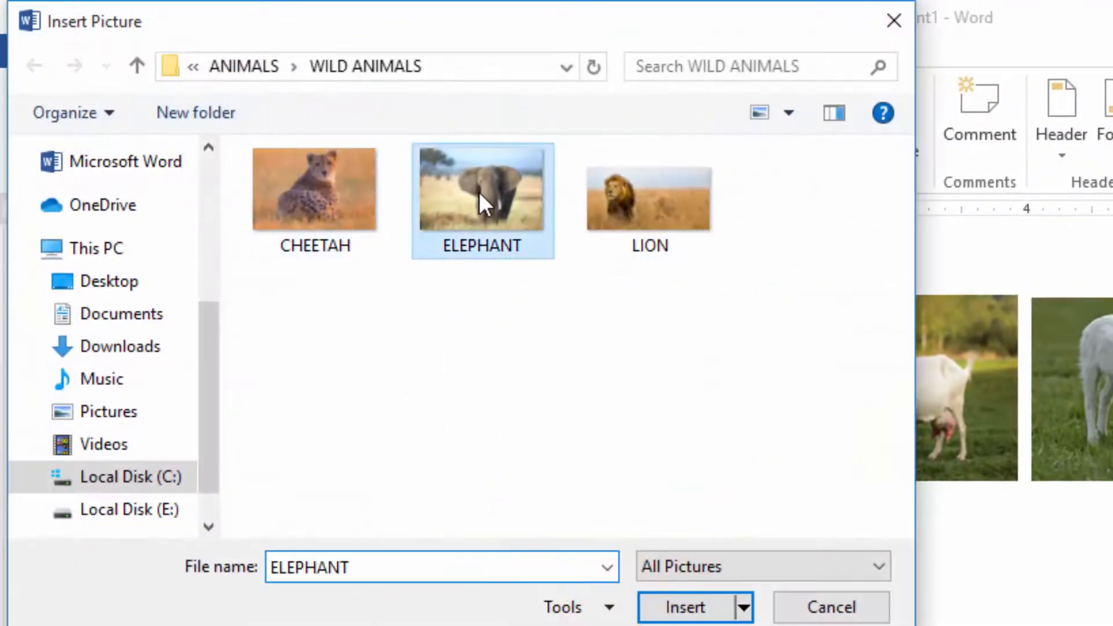
click(685, 613)
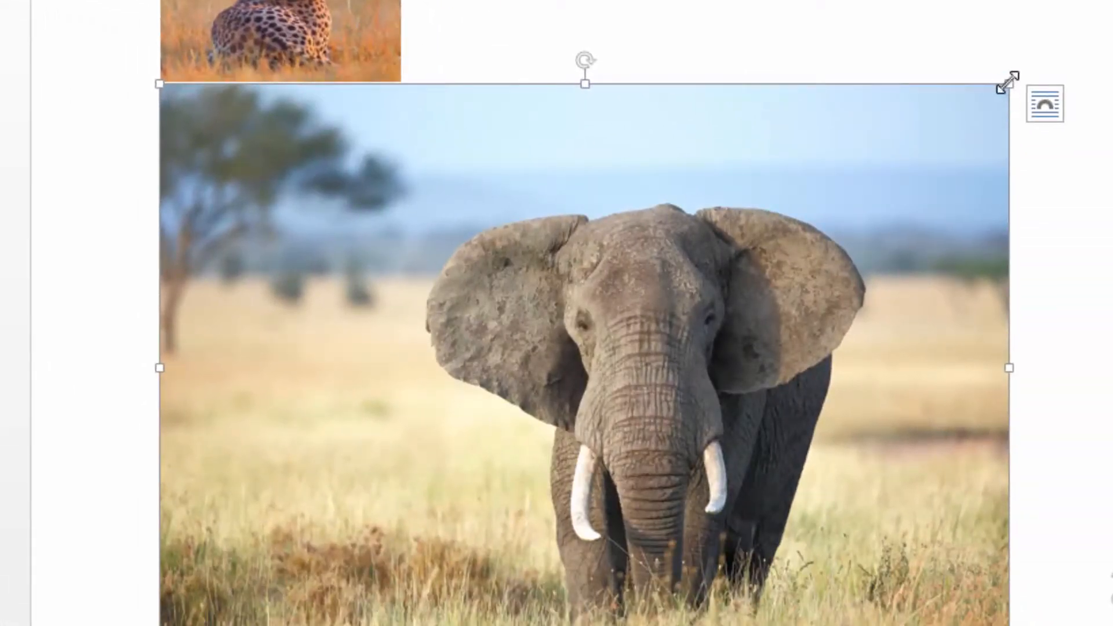
Shrink the elephant picture to about 1.9 inches wide so it sits beside the cheetah at matching height.
drag(1008, 83, 634, 81)
drag(500, 459, 502, 457)
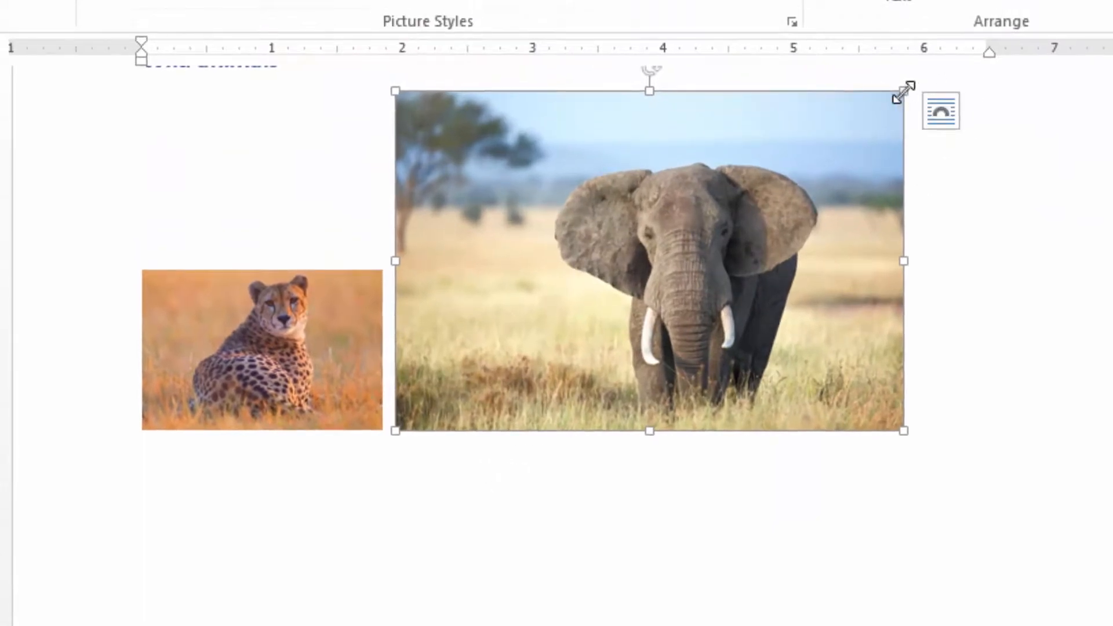
drag(904, 91, 631, 313)
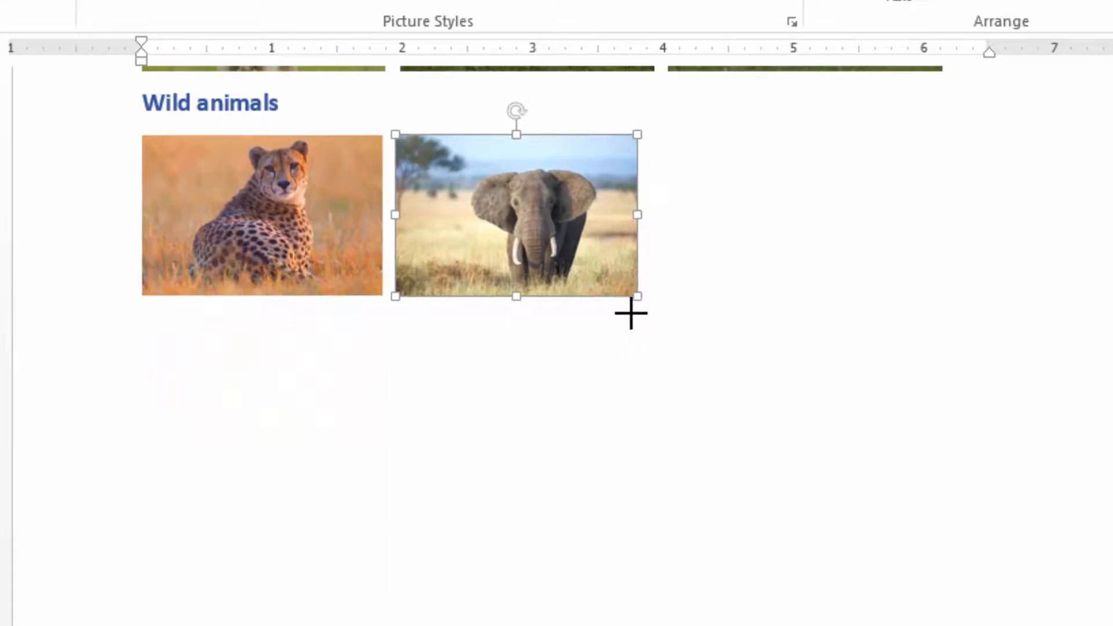
Insert the LION picture from the WILD ANIMALS folder directly after the elephant picture.
click(735, 234)
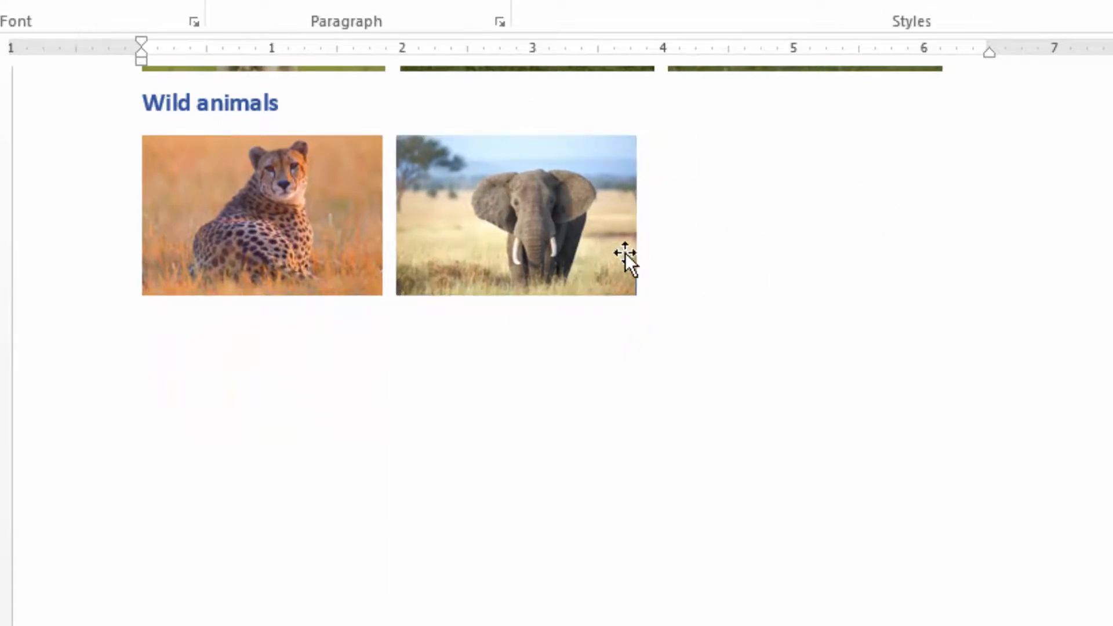
scroll(720, 228, up, 3)
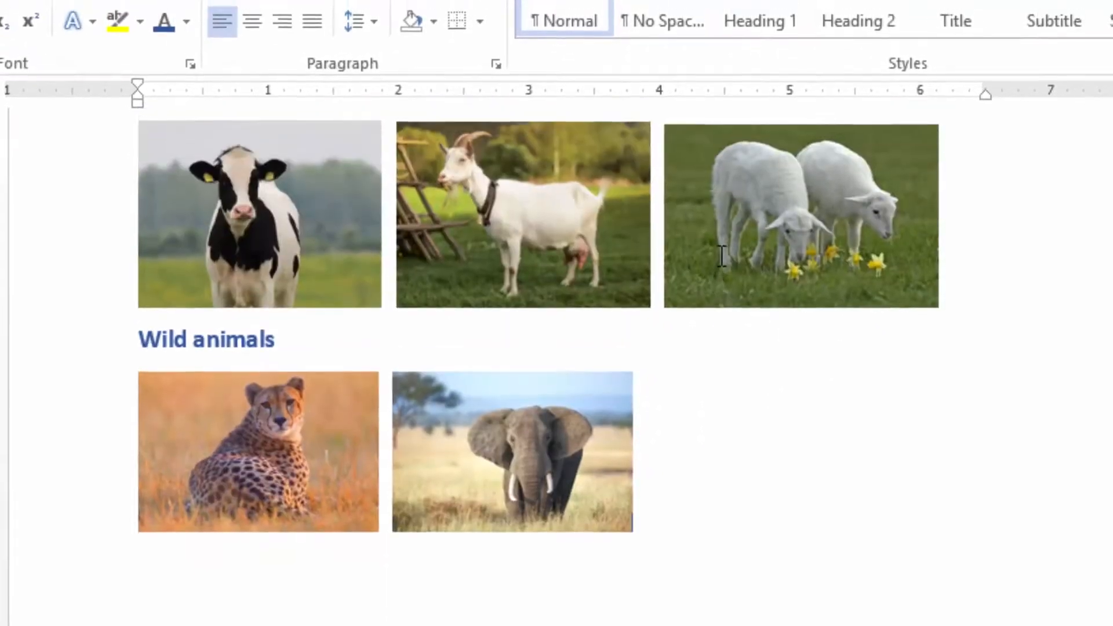
scroll(721, 258, up, 5)
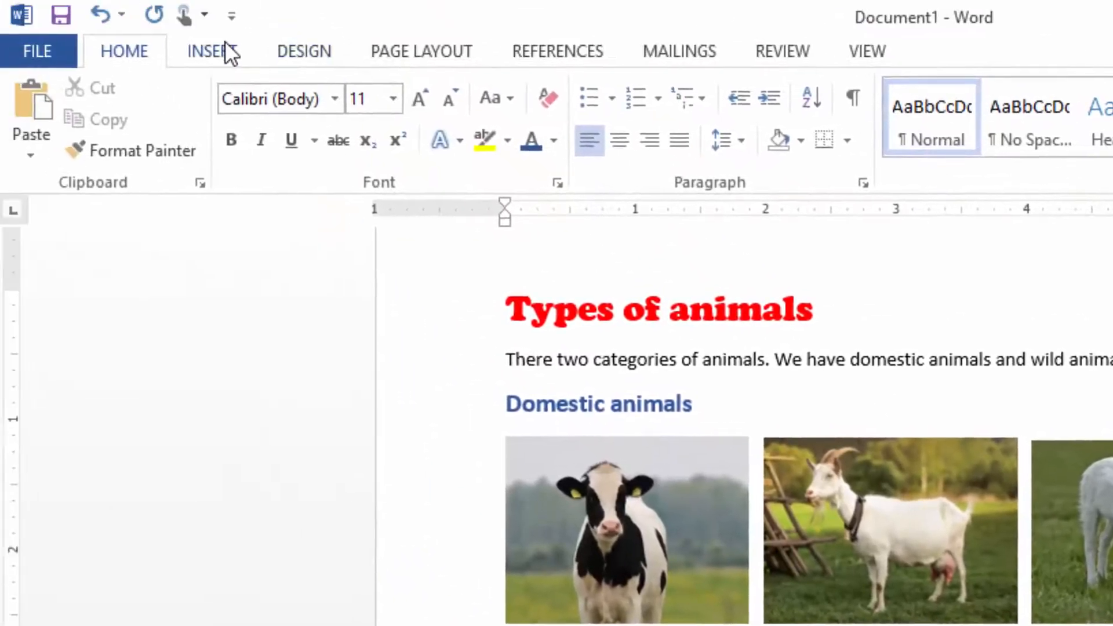
click(214, 50)
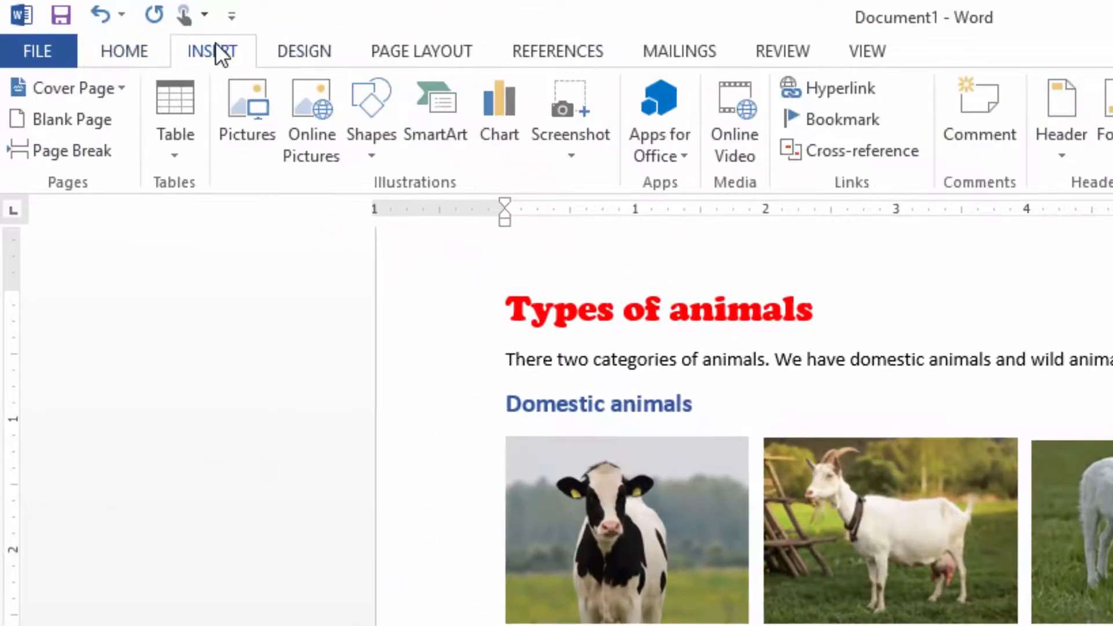
click(236, 113)
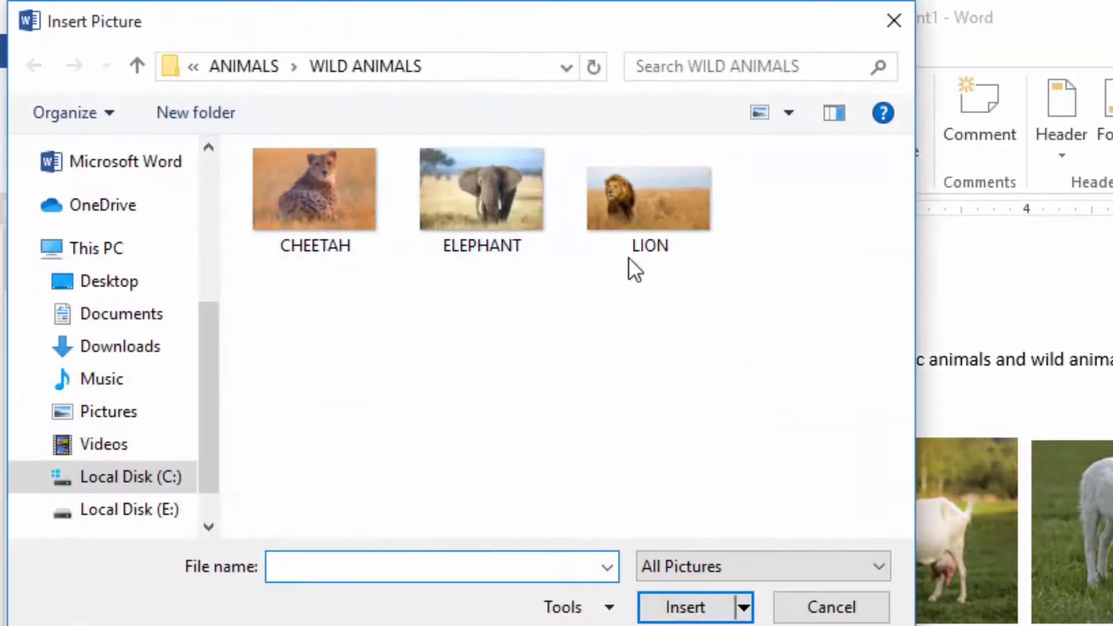
click(661, 212)
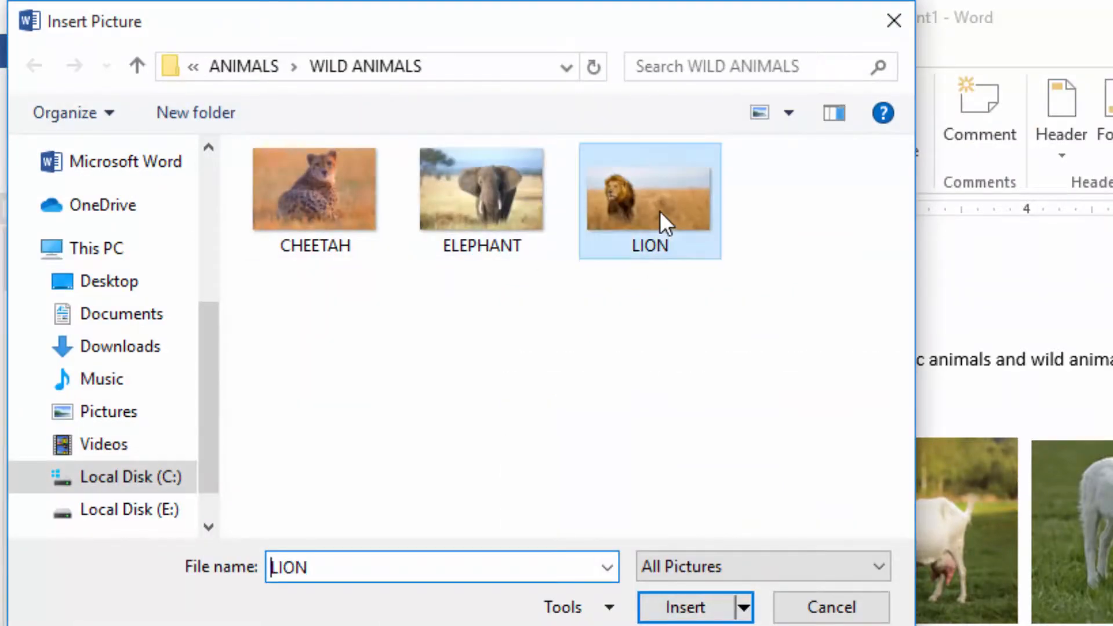
click(686, 606)
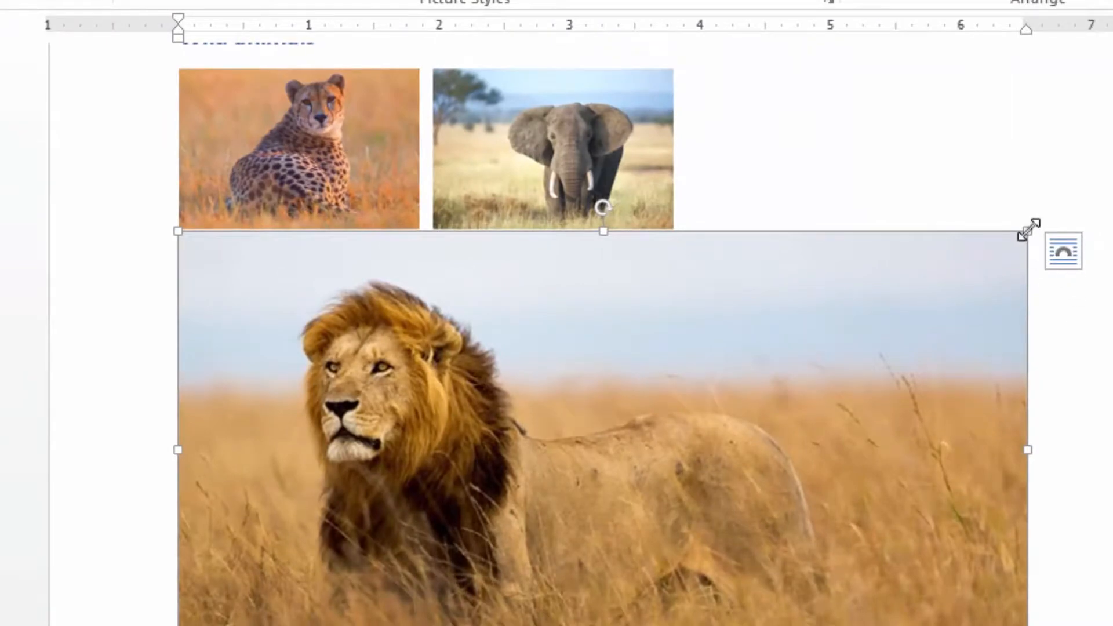
Shrink the lion picture to about 2.4 inches wide so it fits beside the elephant at matching height.
drag(1028, 231, 540, 451)
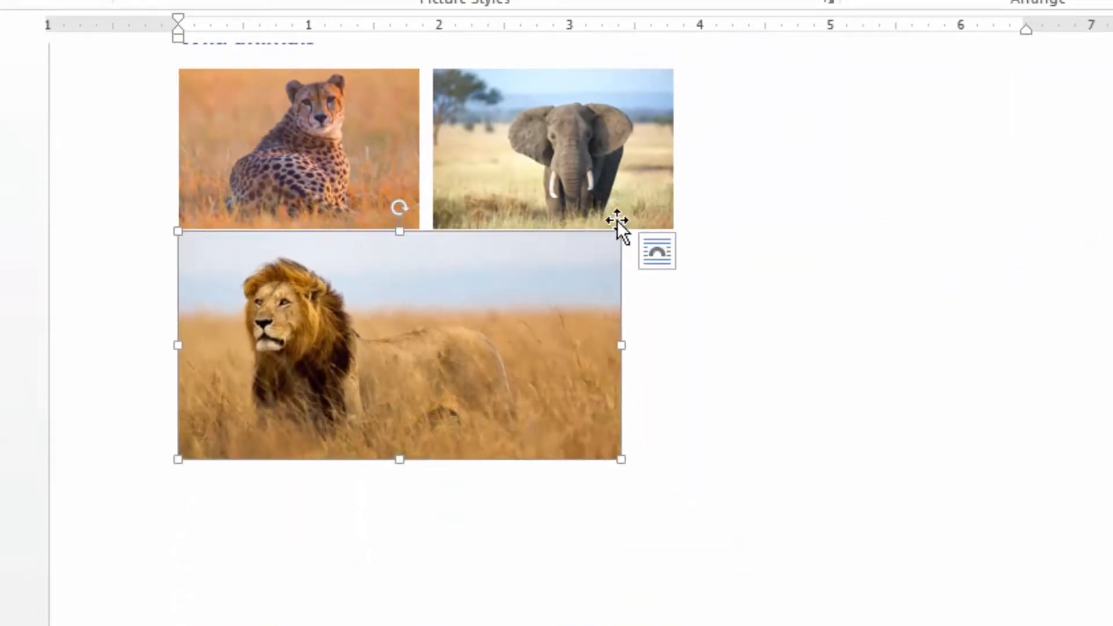
drag(620, 232, 427, 295)
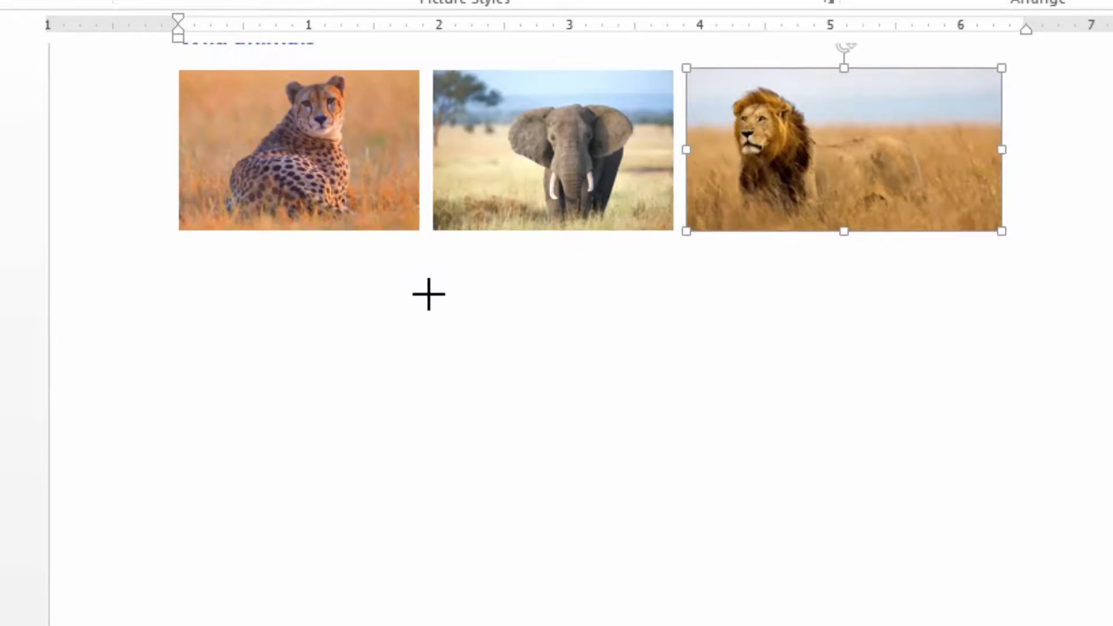
scroll(927, 359, up, 5)
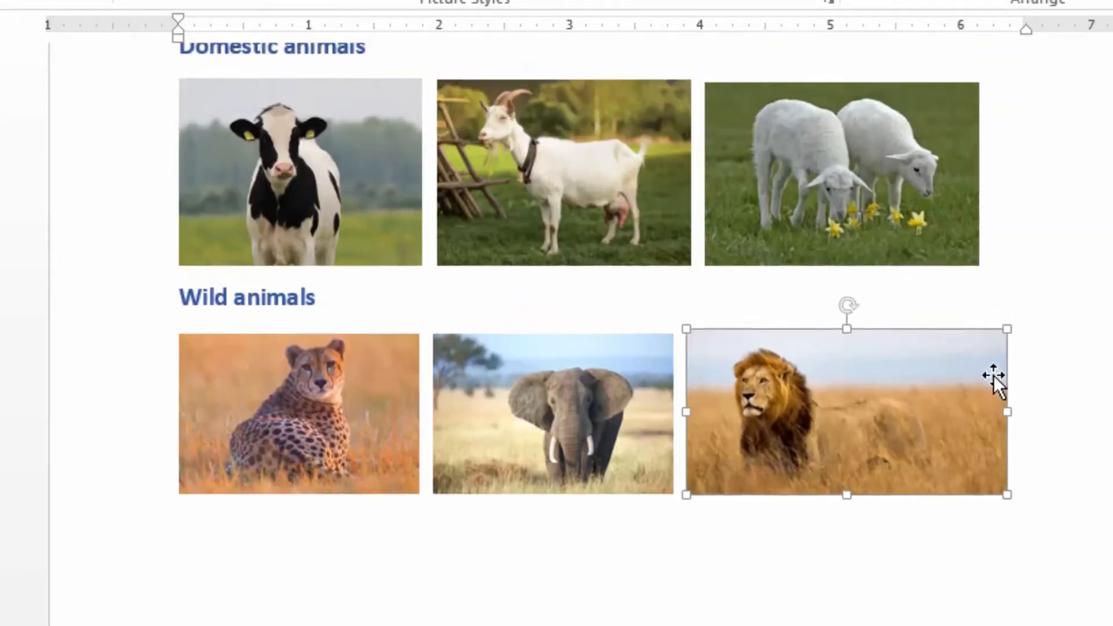
mouse_move(1009, 330)
mouse_down()
mouse_move(989, 345)
mouse_move(999, 343)
mouse_up()
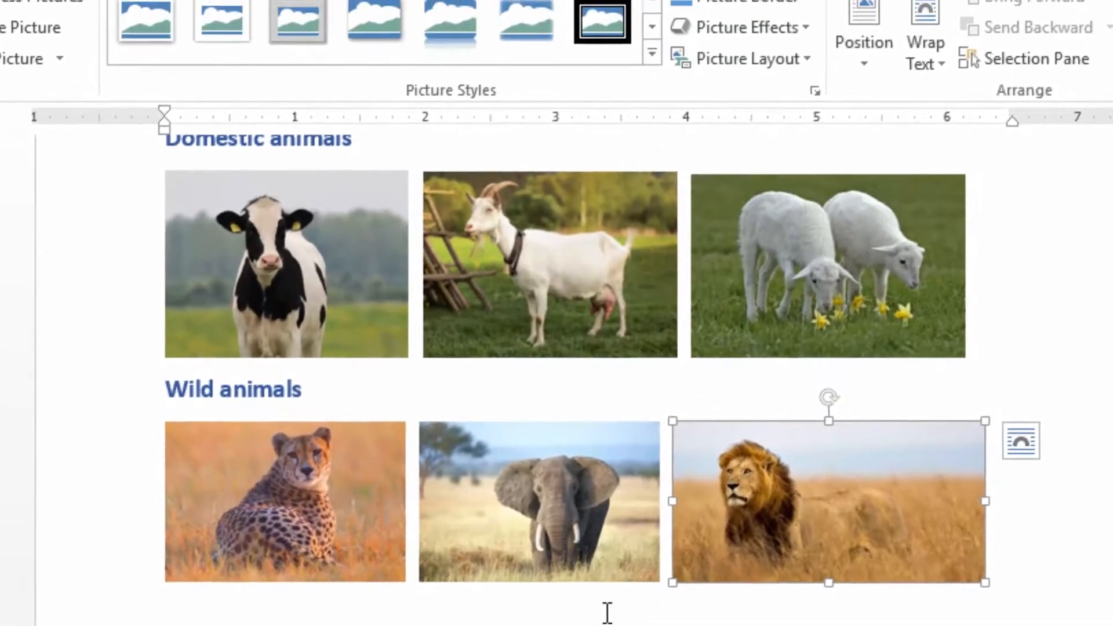
Review the page layout, checking the title, headings and both rows of animal pictures.
click(597, 618)
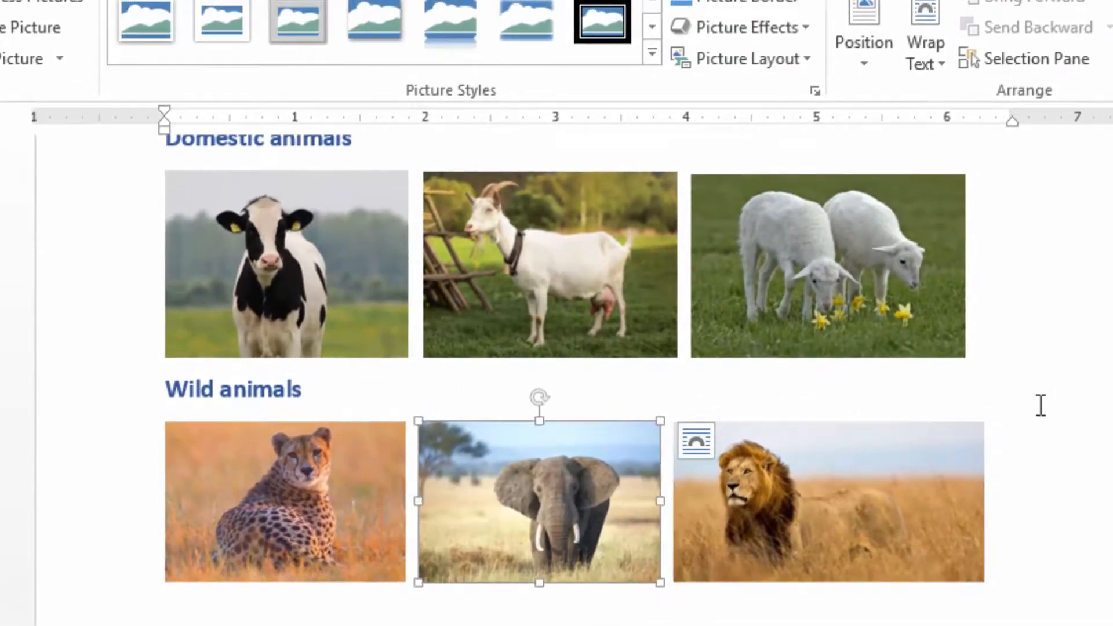
scroll(999, 417, up, 3)
scroll(999, 418, down, 1)
scroll(999, 418, up, 1)
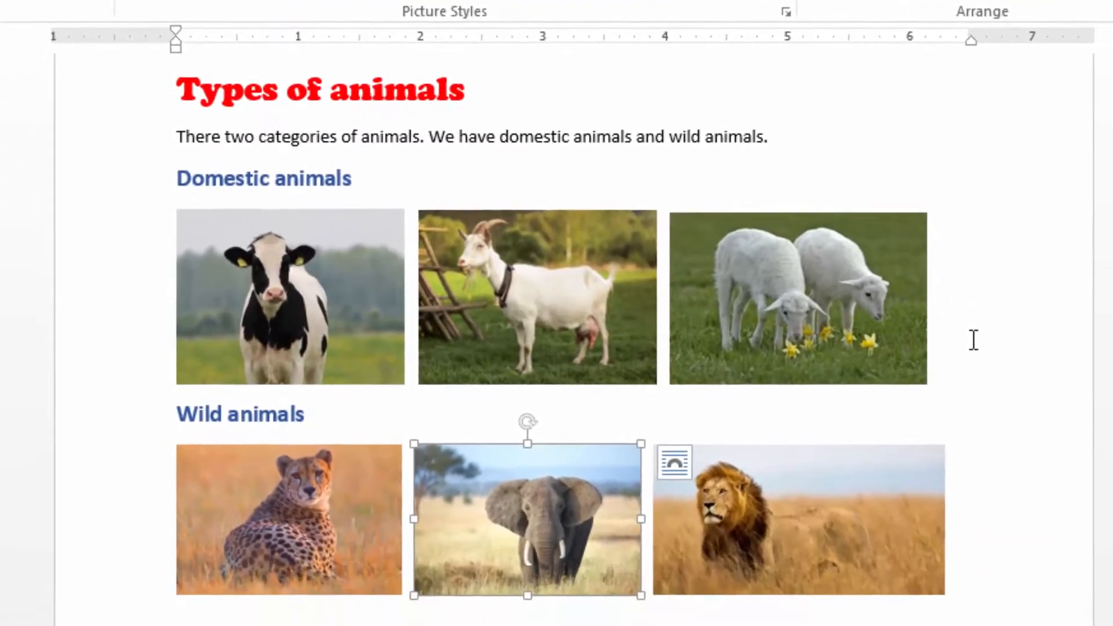
scroll(981, 354, down, 1)
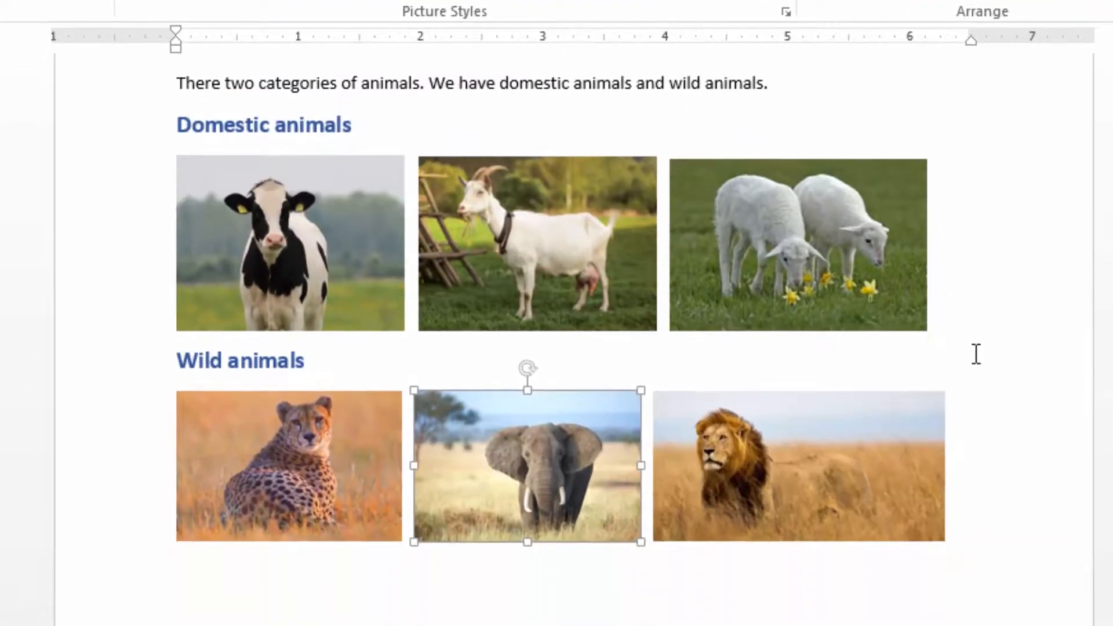
scroll(980, 359, up, 1)
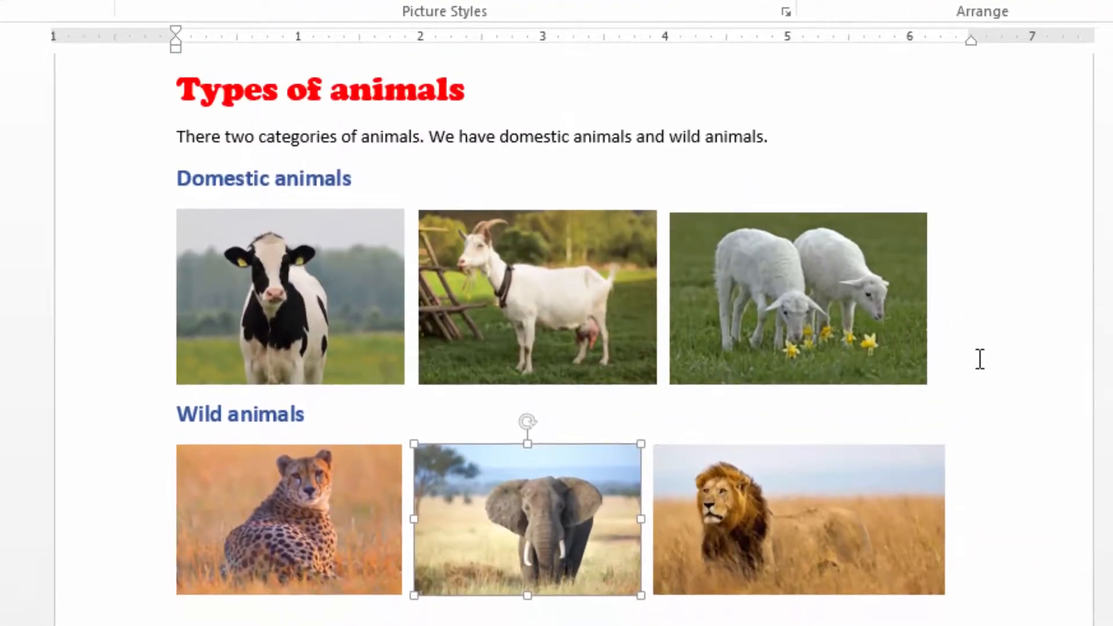
scroll(980, 360, up, 1)
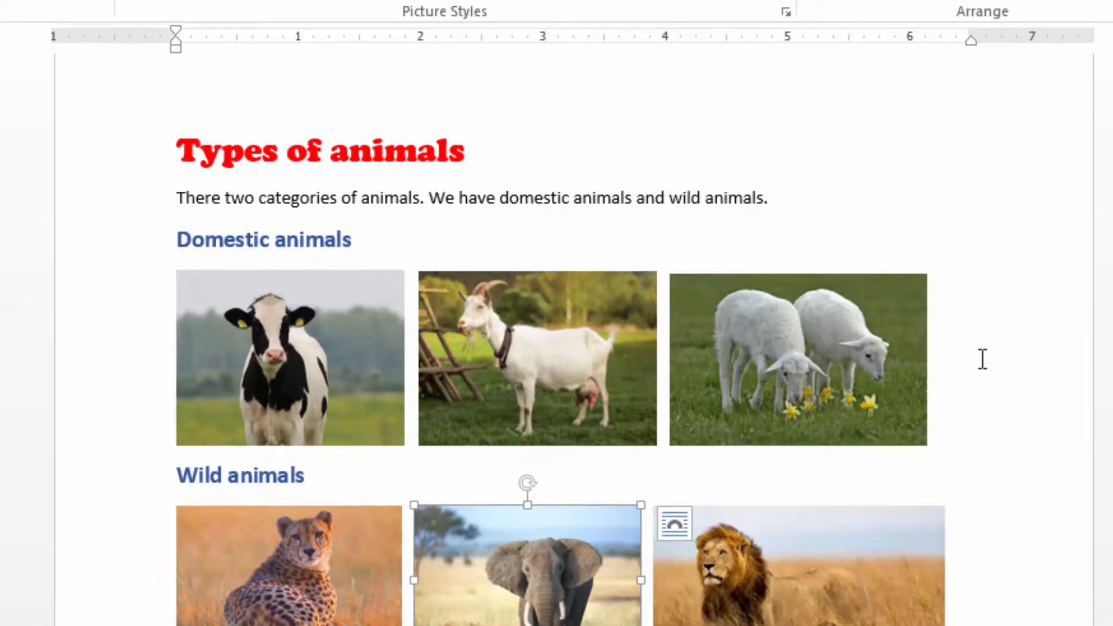
Make the word "two" bold in the introductory sentence under the title.
click(983, 360)
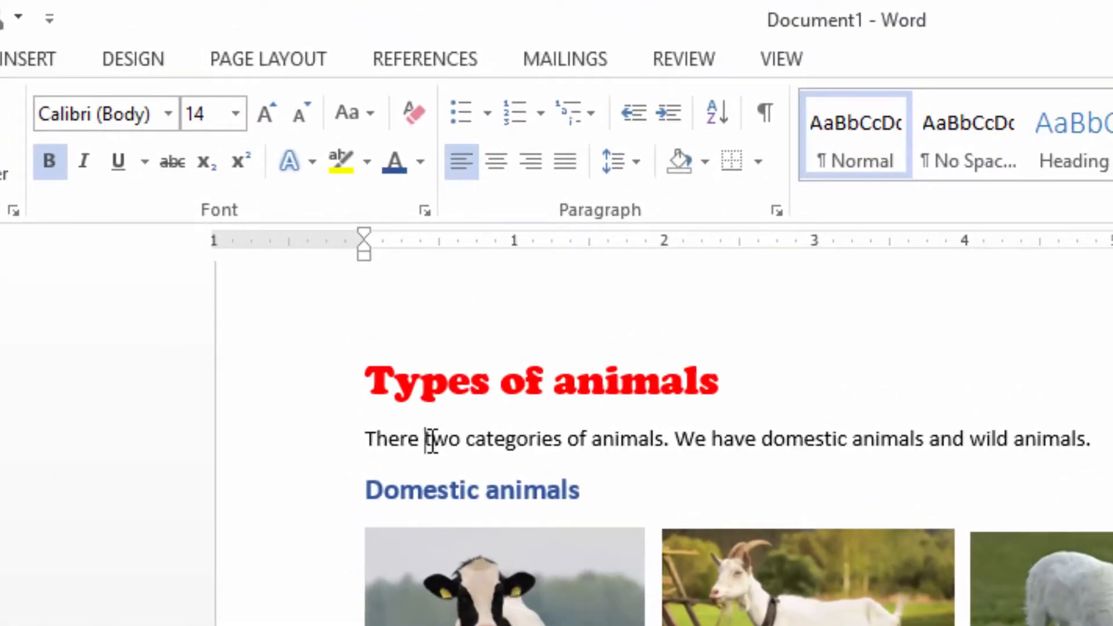
drag(430, 440, 464, 446)
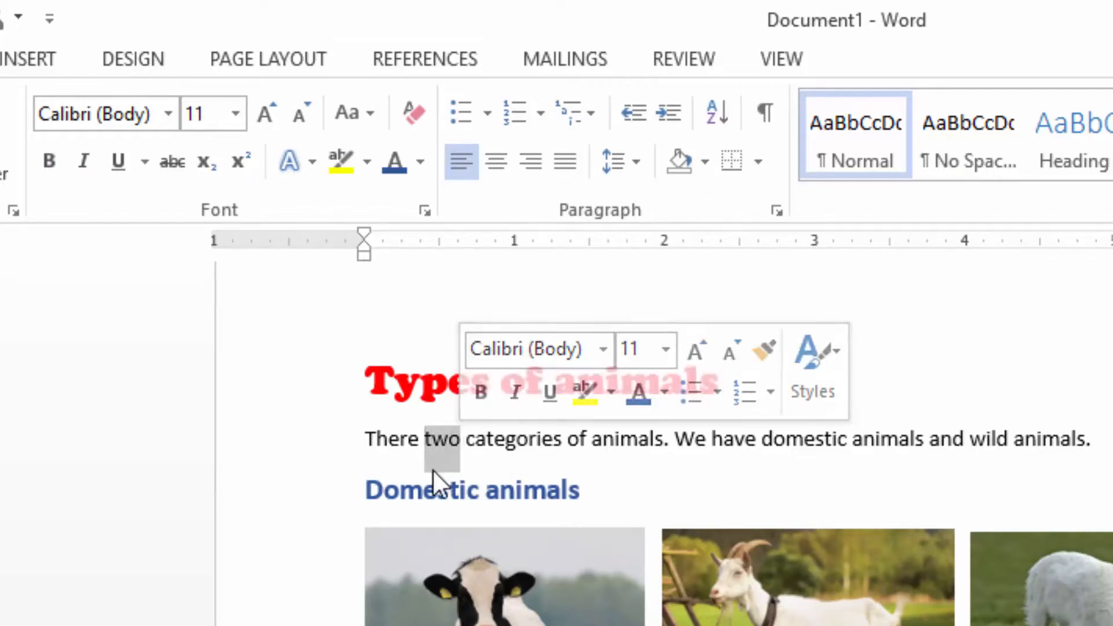
click(52, 162)
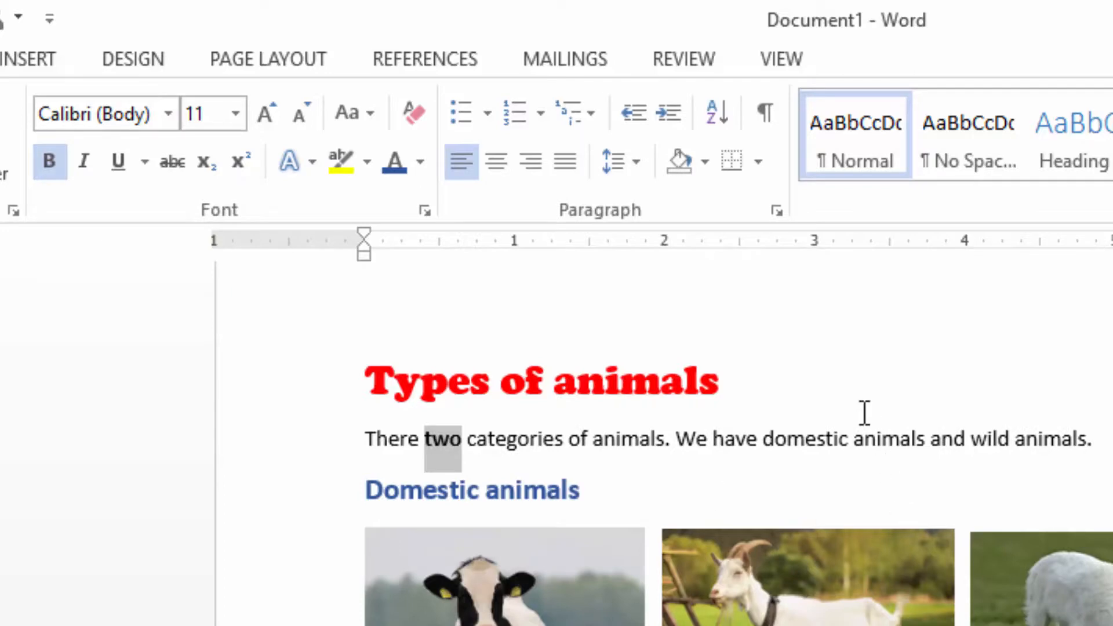
click(864, 391)
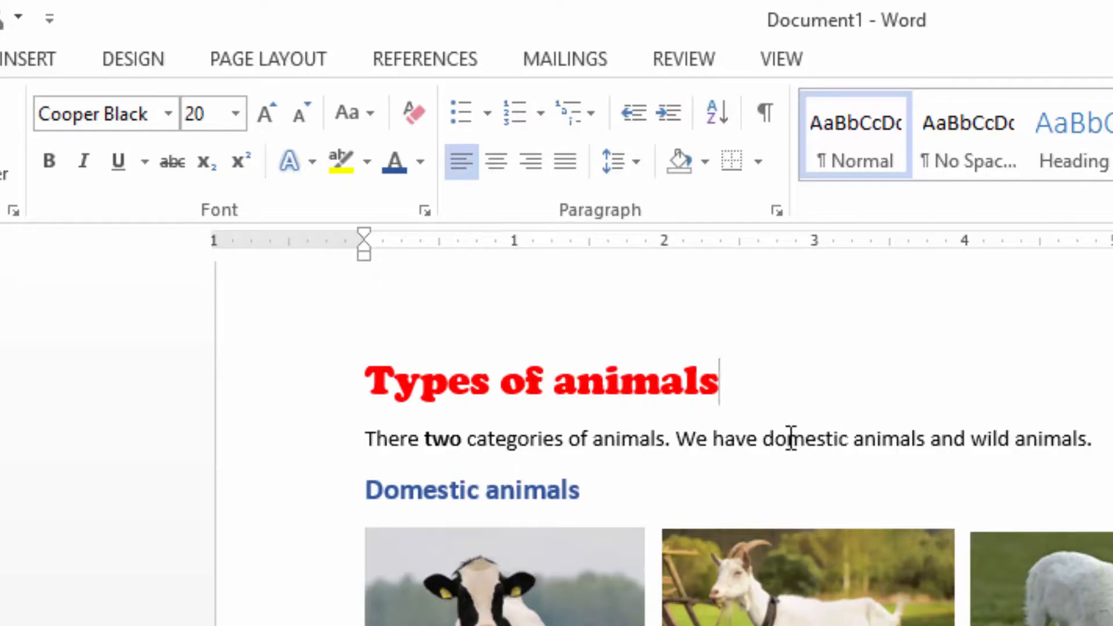
Make "domestic animals" in the introductory sentence bold and color it the same dark blue as the headings.
drag(764, 437, 900, 452)
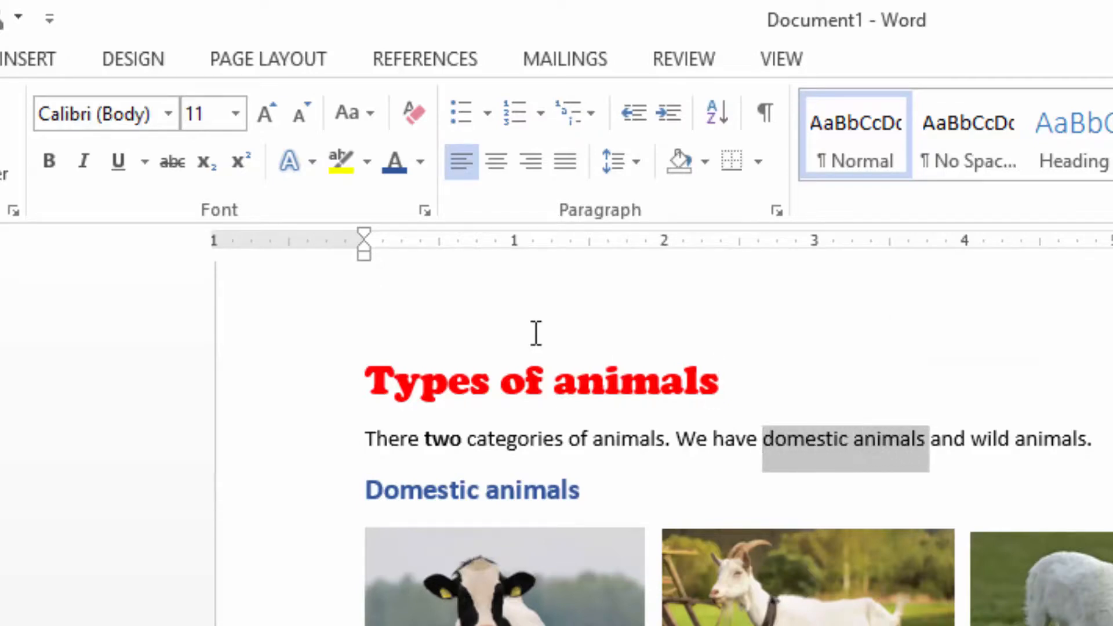
click(48, 160)
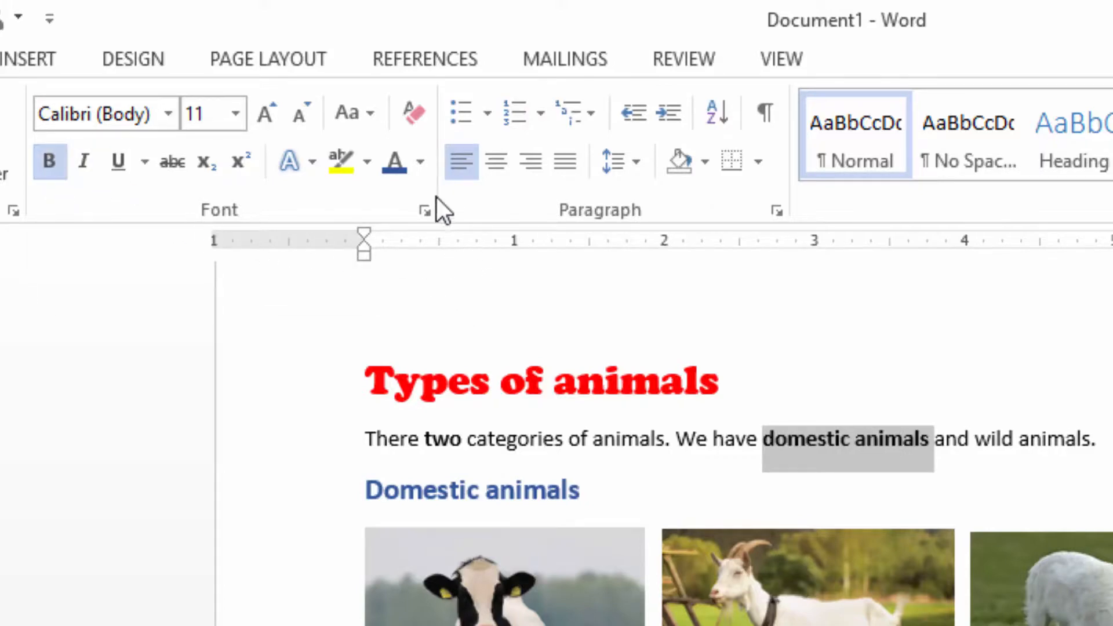
click(419, 160)
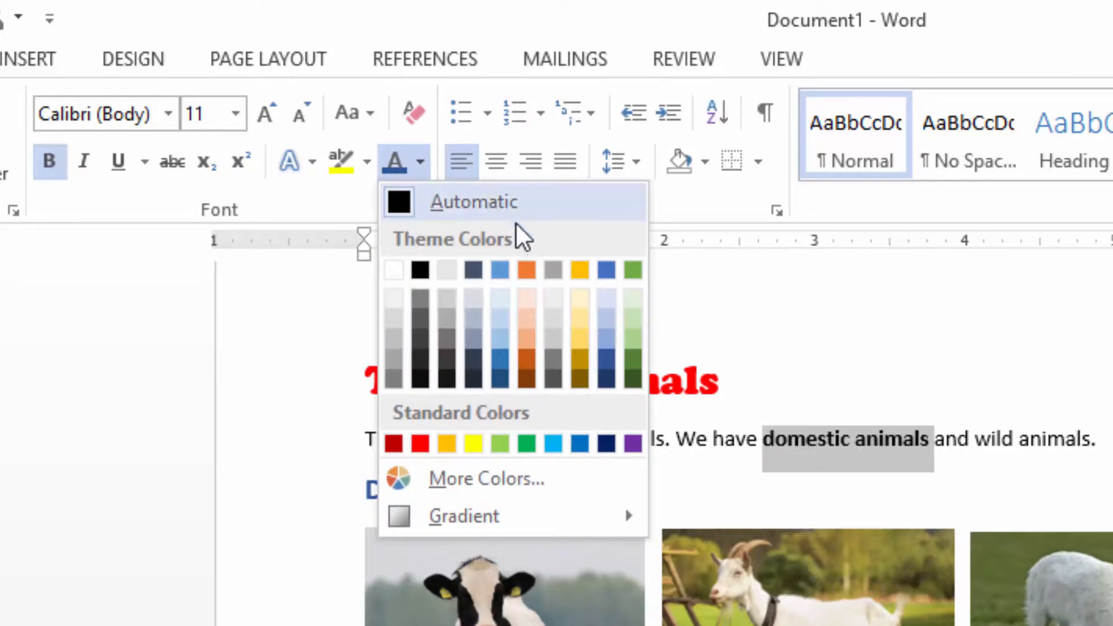
click(610, 359)
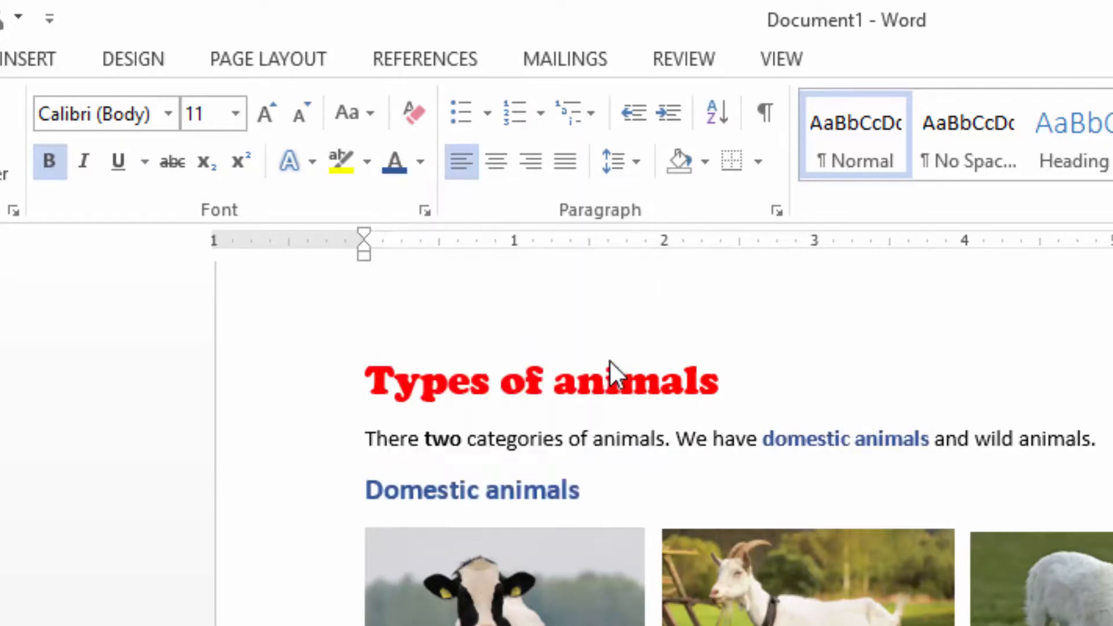
click(720, 381)
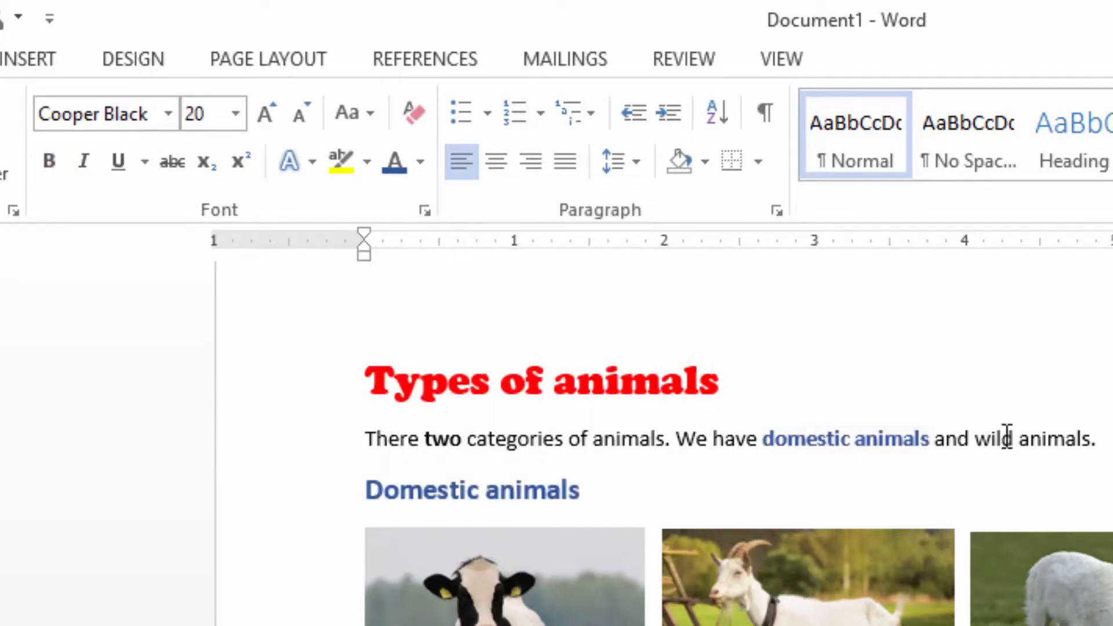
Make "wild animals" in the introductory sentence bold with the same dark blue font color.
drag(980, 439, 1060, 446)
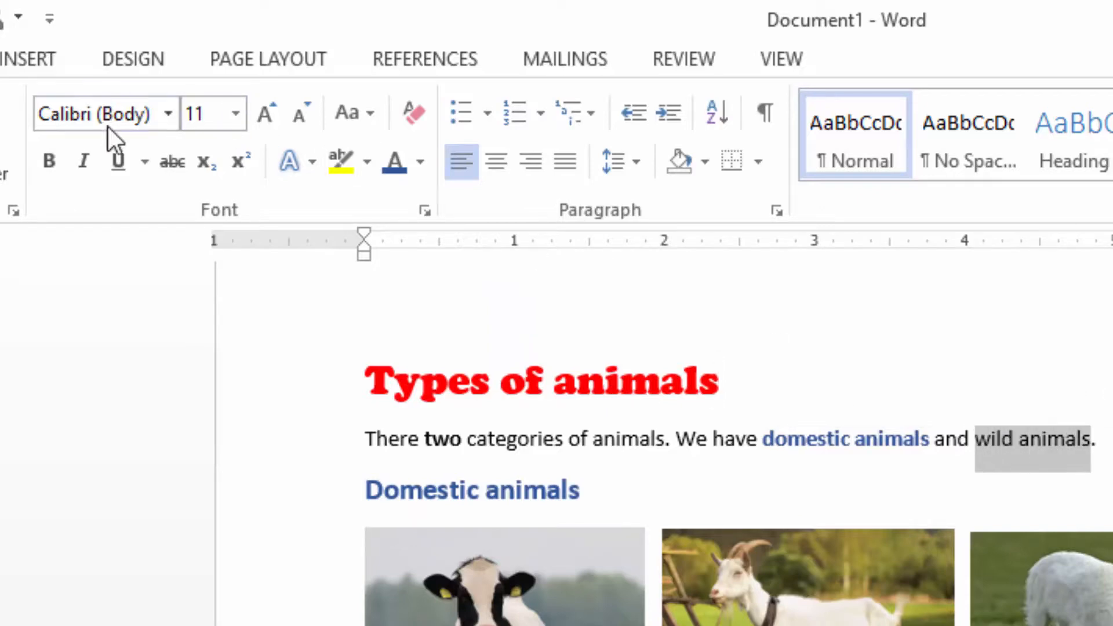
click(50, 160)
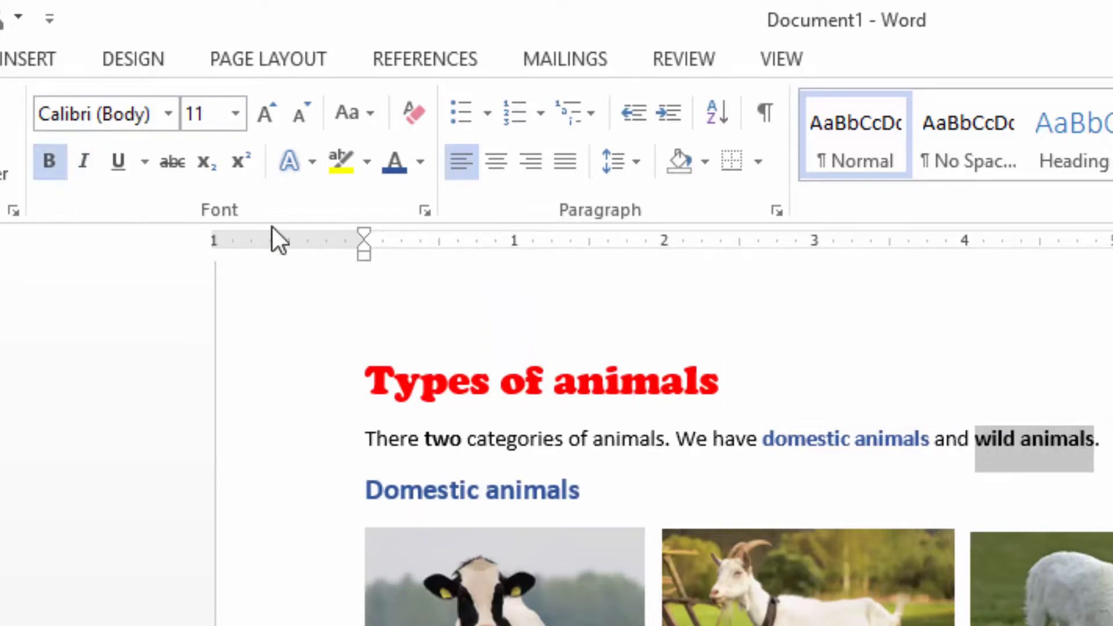
click(421, 159)
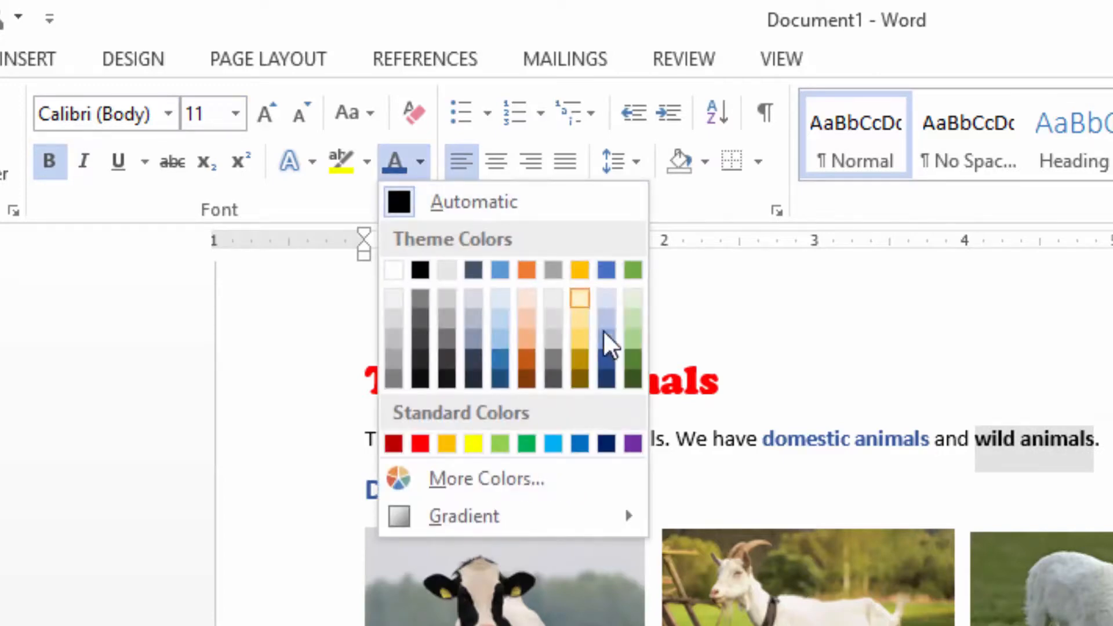
click(607, 360)
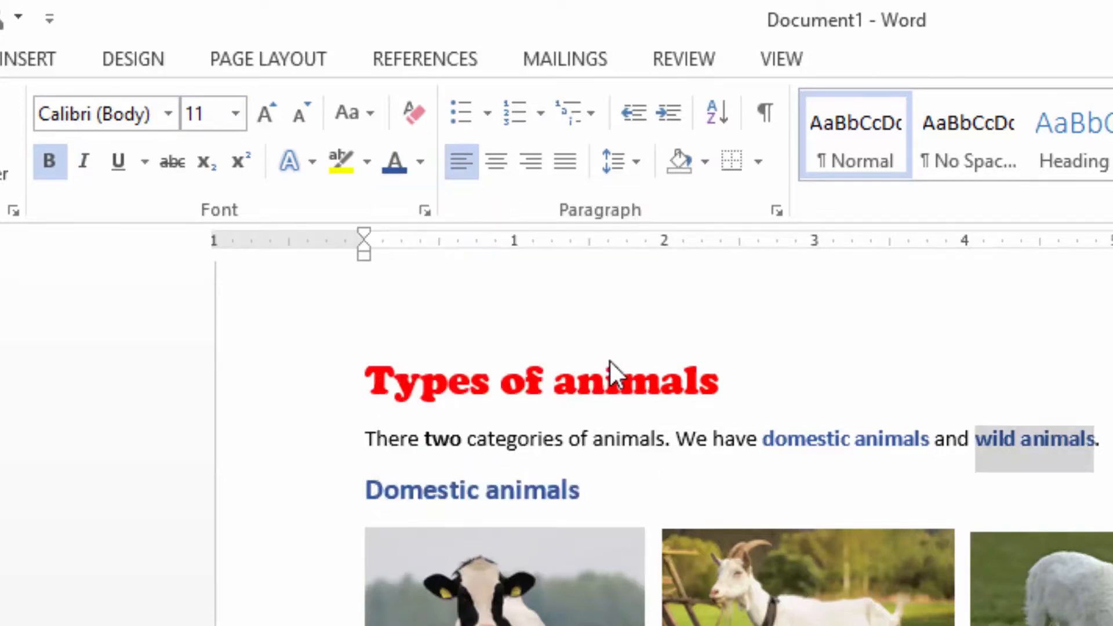
click(1108, 436)
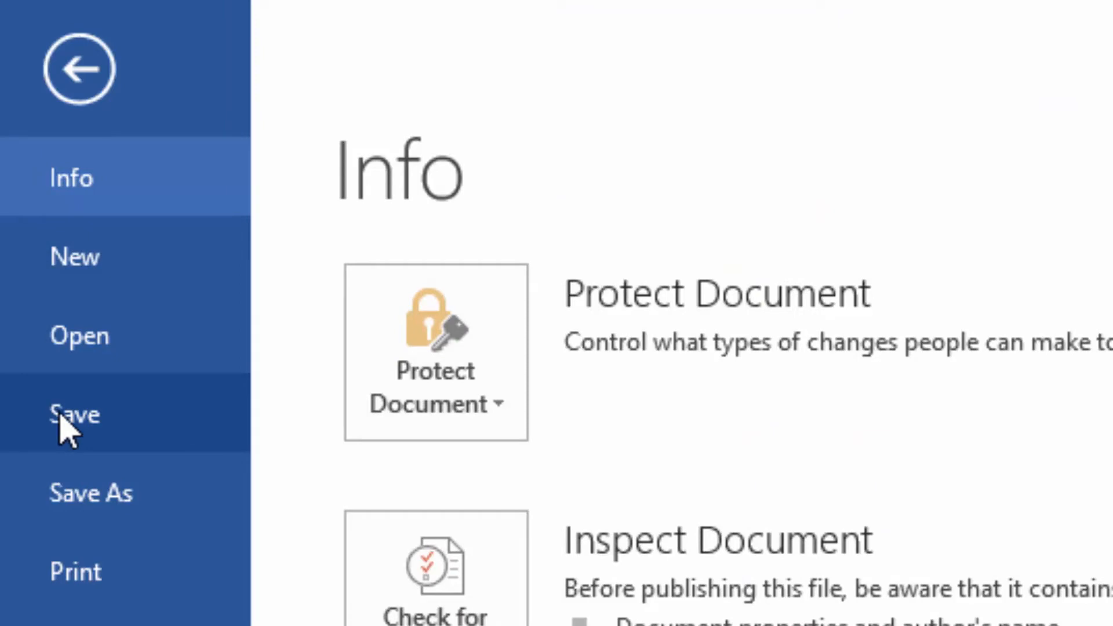
Save the document as a Word Document named ANIMALS ARTICLE in the ANIMALS folder on the Desktop.
click(65, 429)
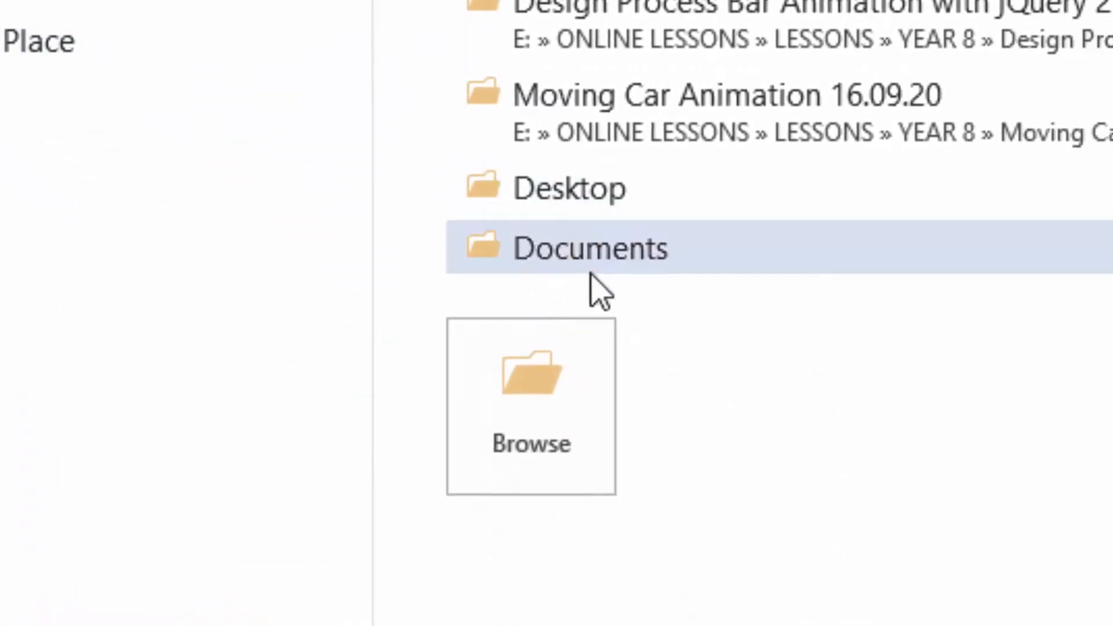
click(624, 204)
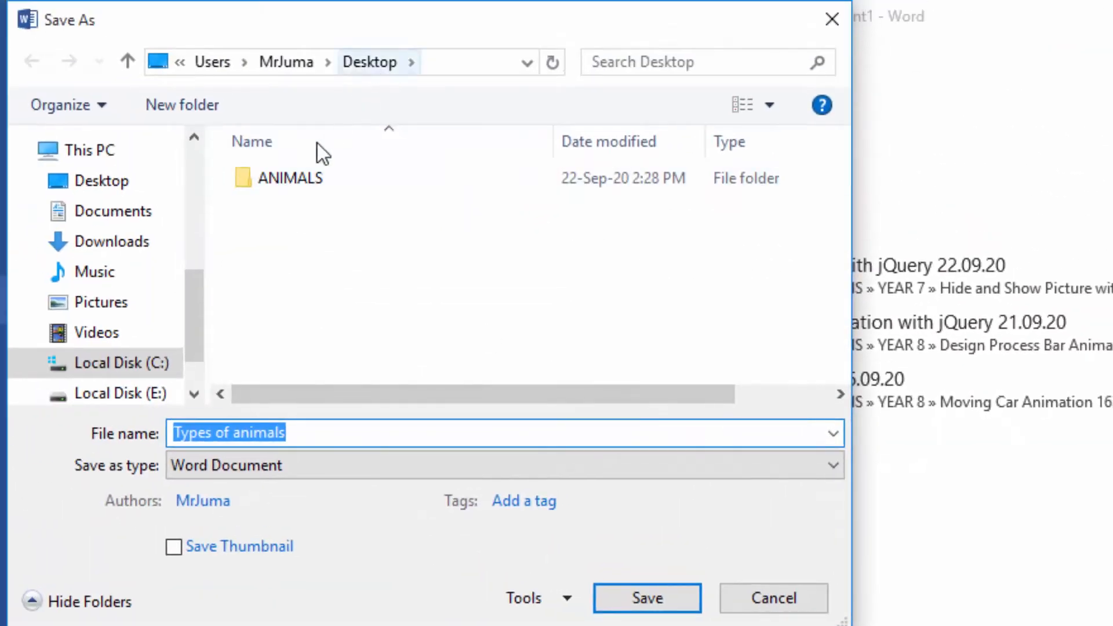
double_click(300, 178)
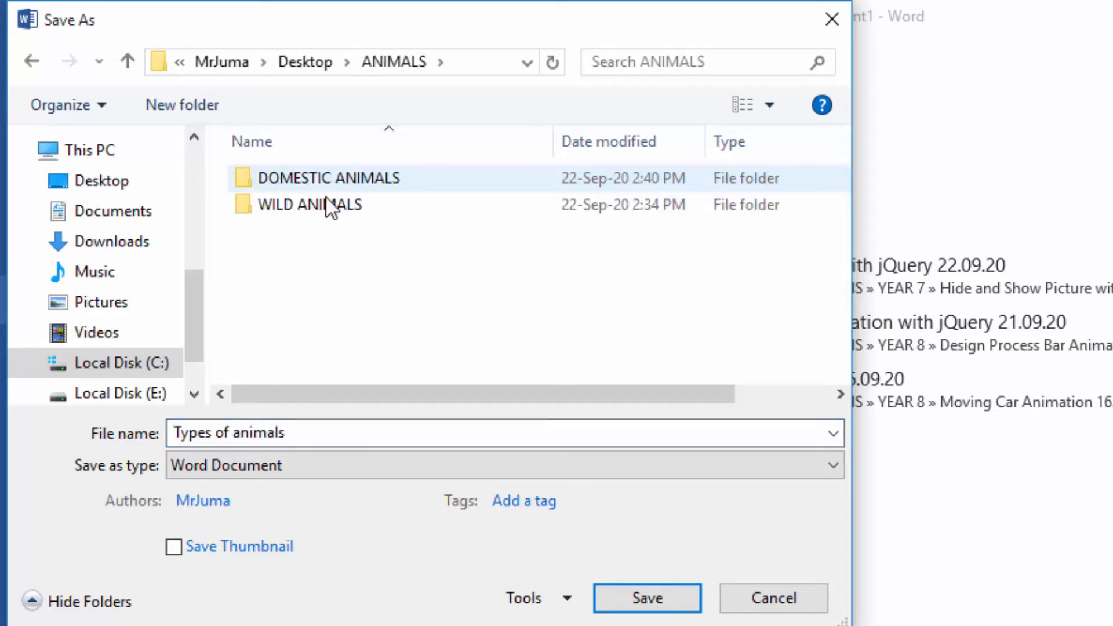
click(286, 433)
key(ctrl+a)
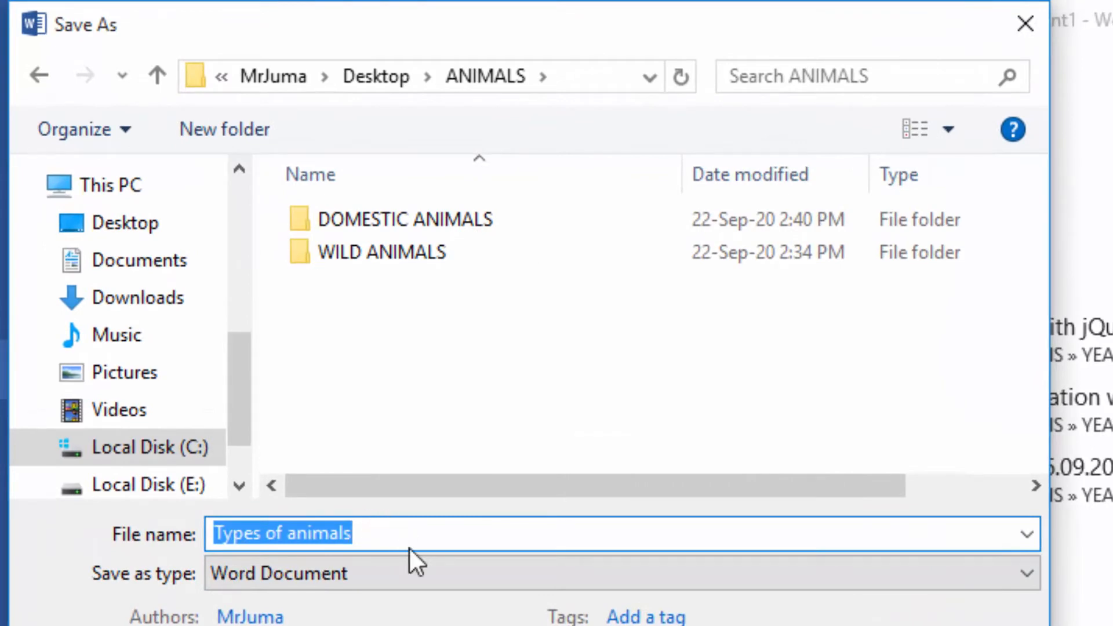
text(A)
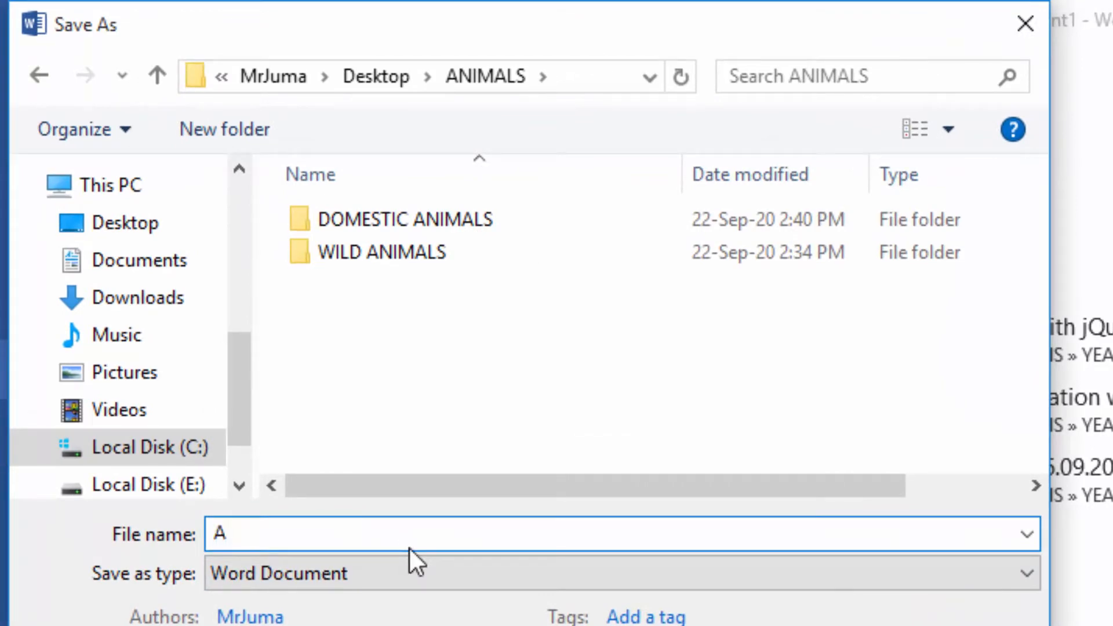
text(NIMALS)
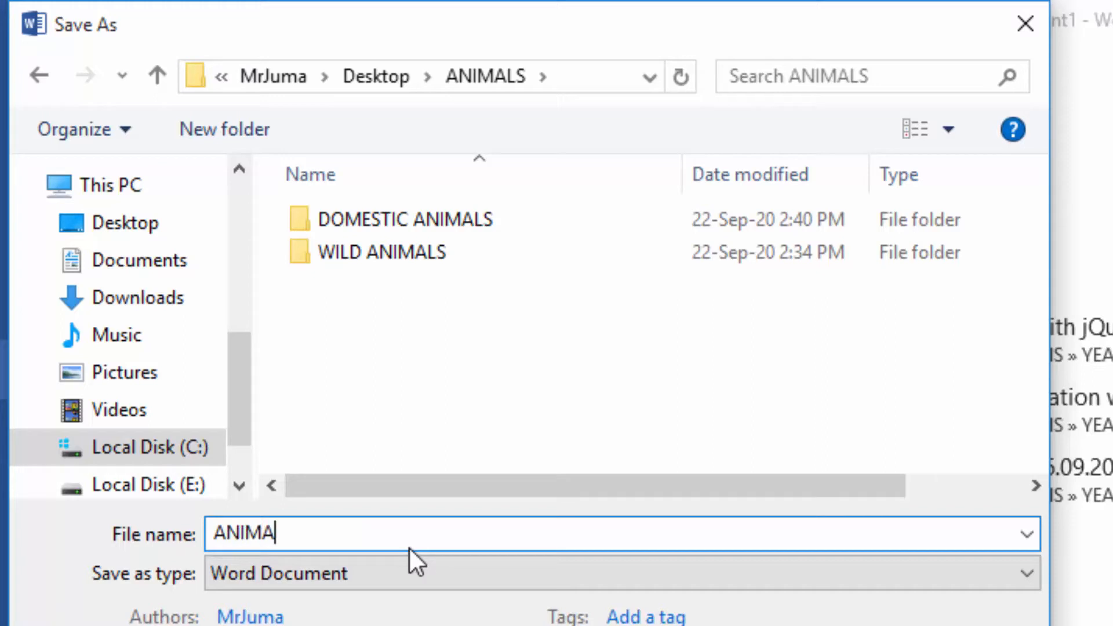
text( ARTICLE)
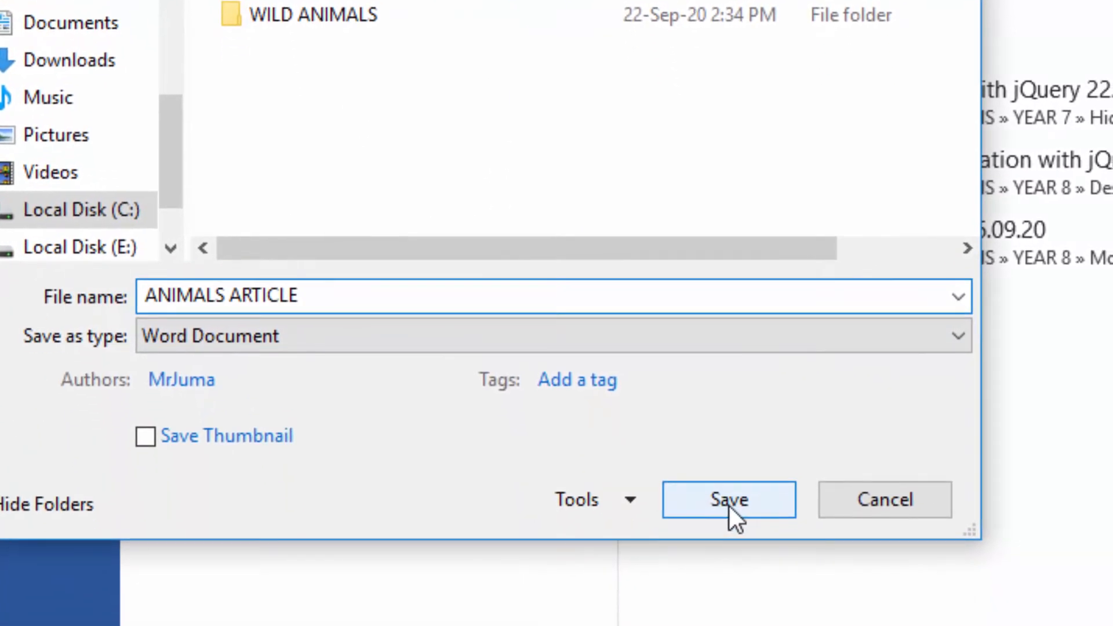
click(729, 505)
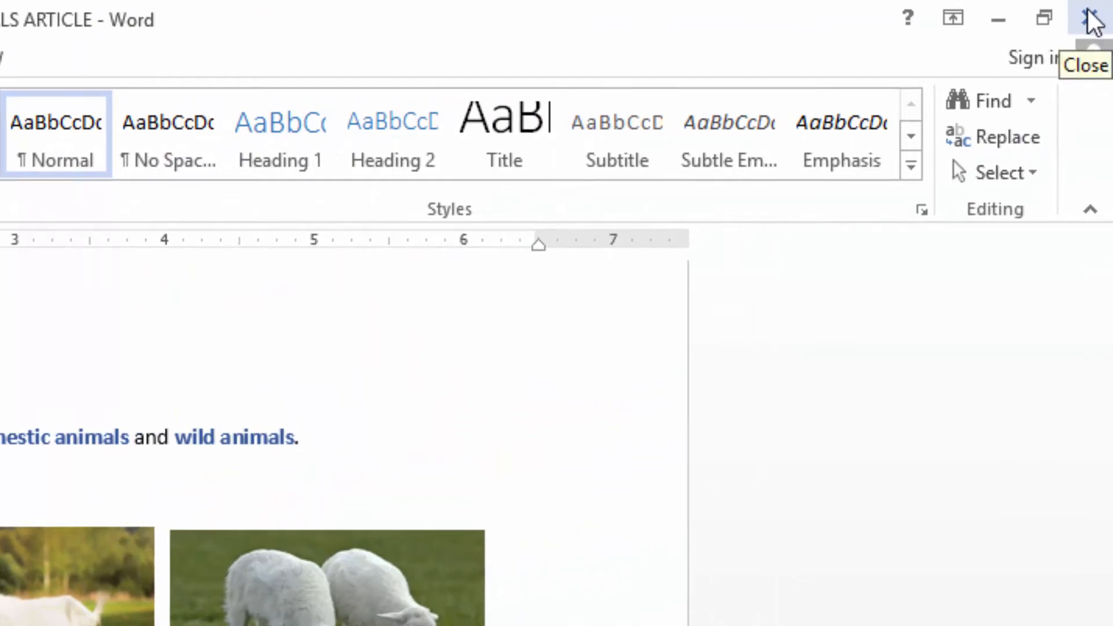
Close the document, then reopen ANIMALS ARTICLE from the desktop's ANIMALS folder and check its text and pictures.
click(1097, 26)
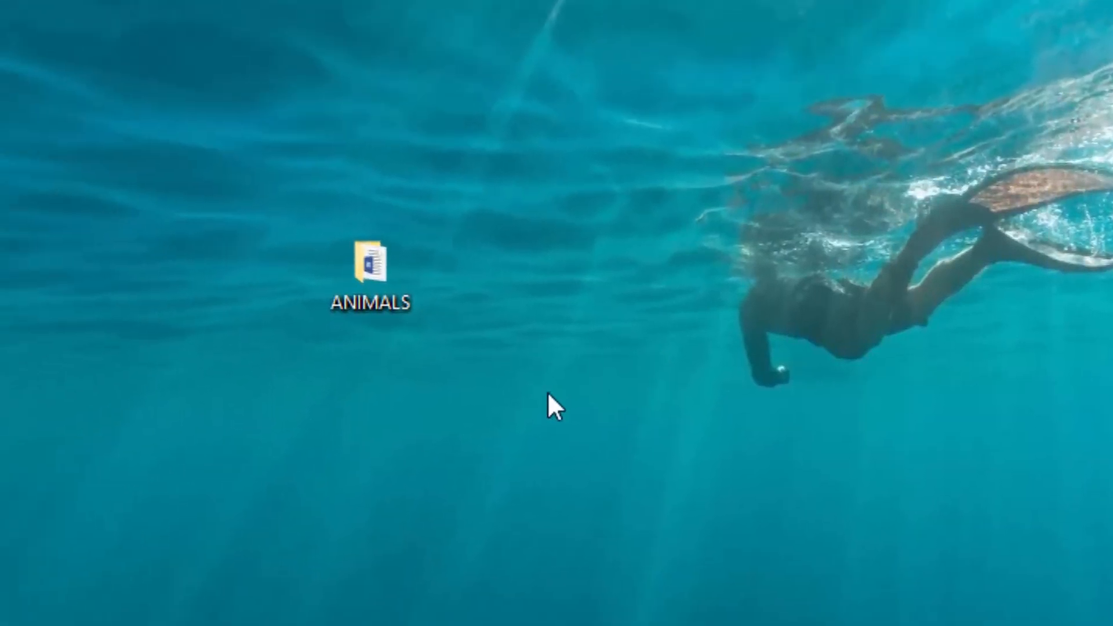
double_click(384, 273)
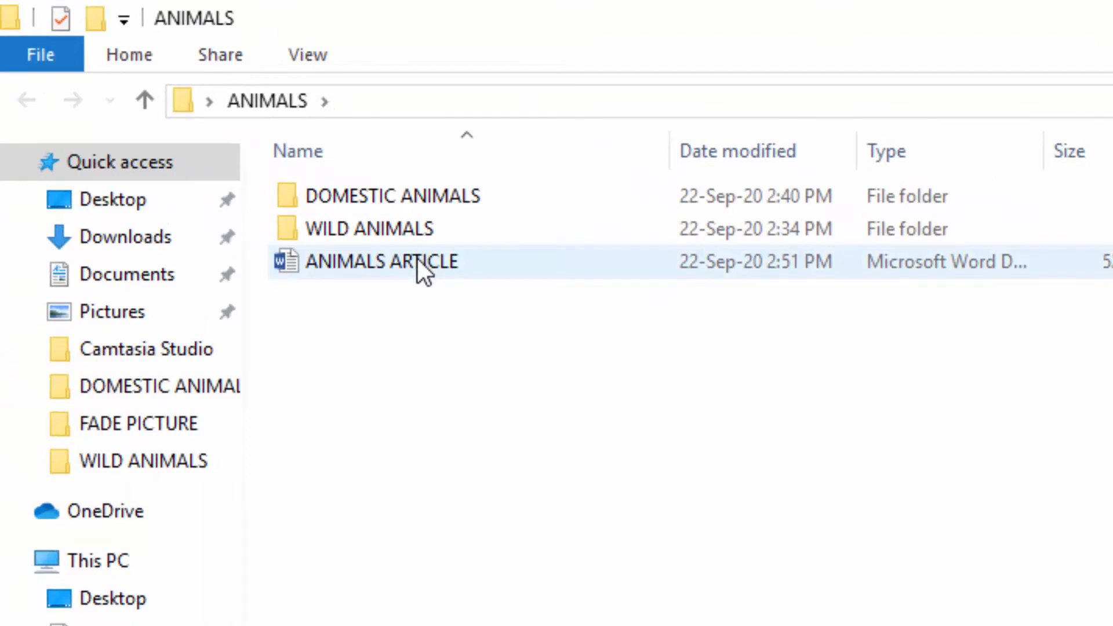
double_click(417, 259)
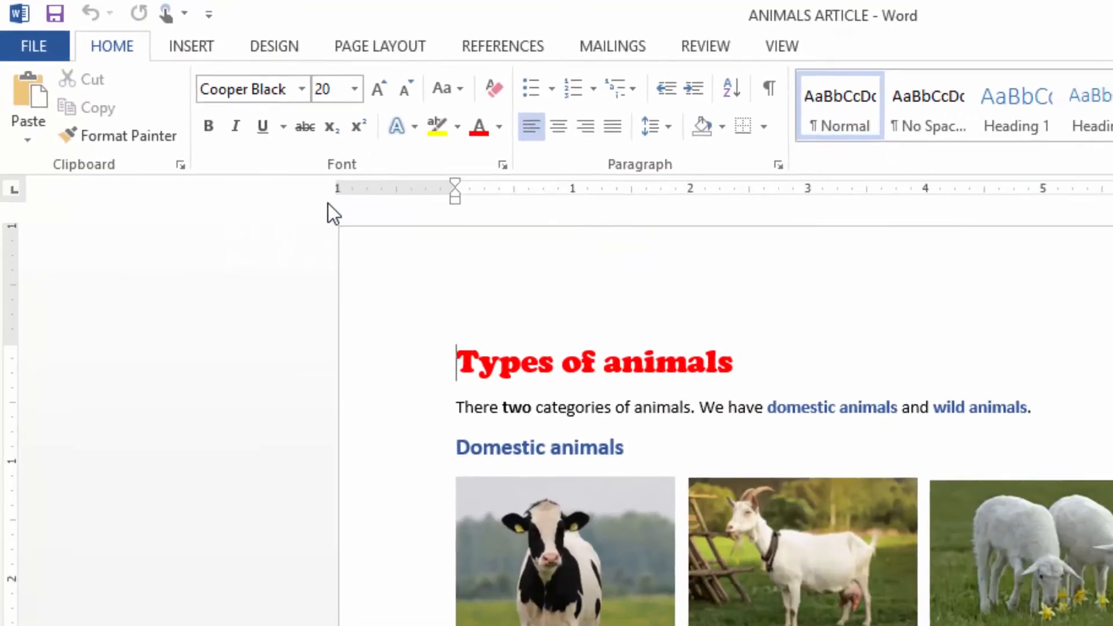
scroll(945, 366, down, 3)
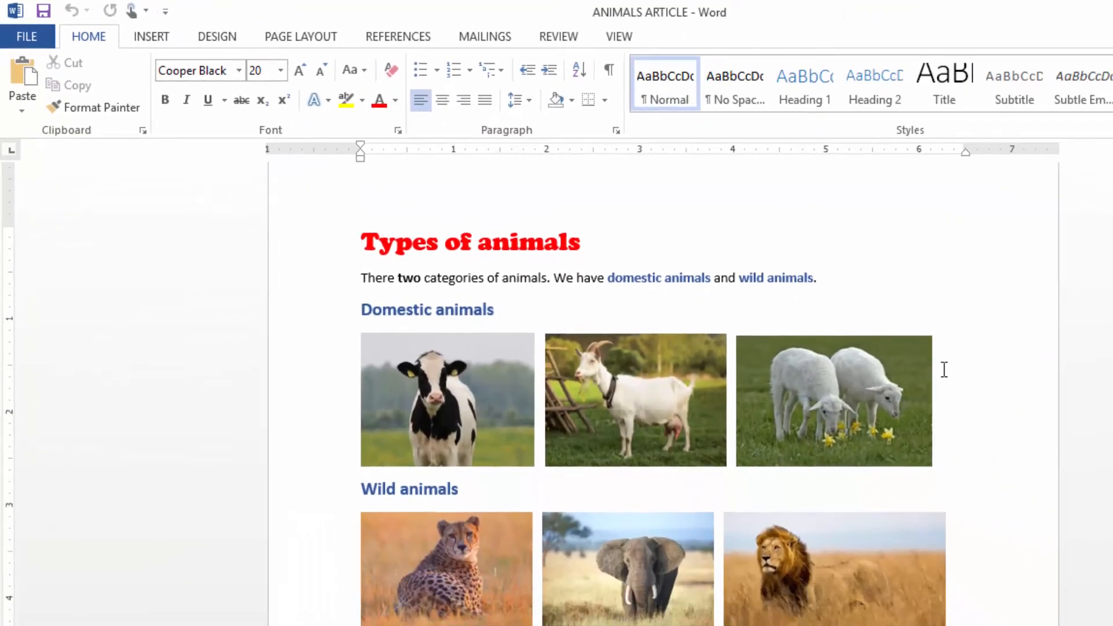